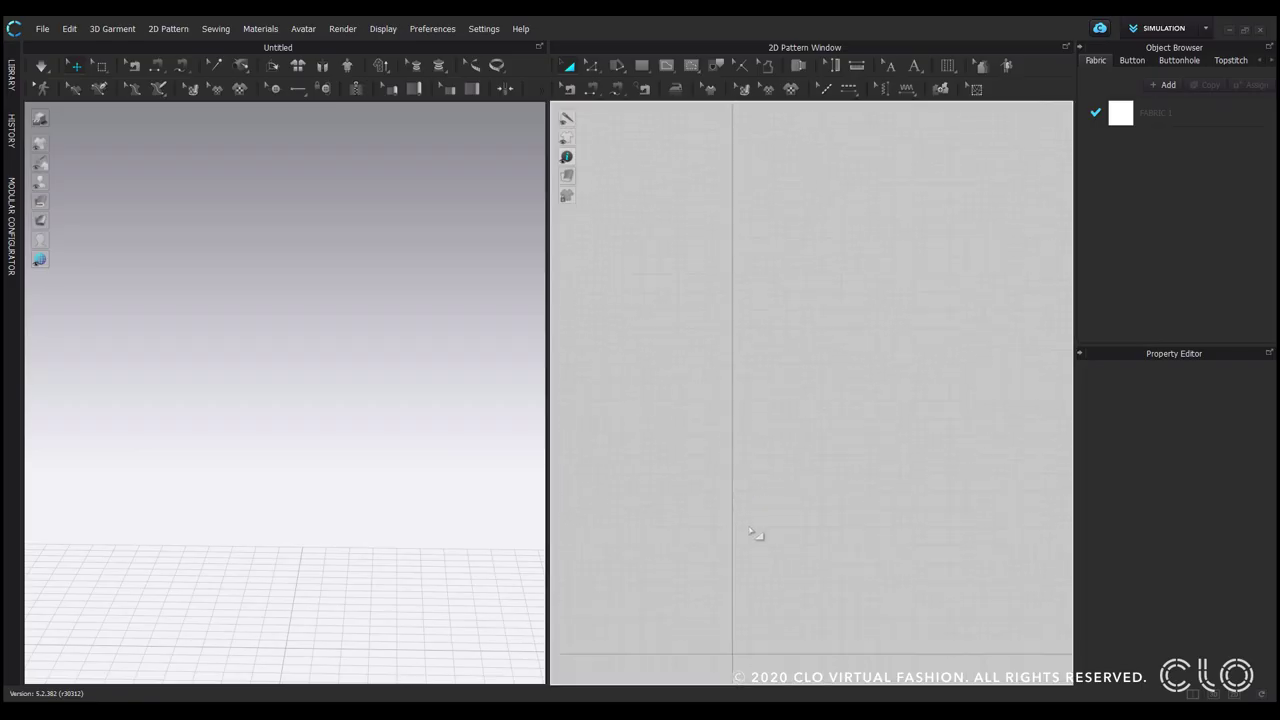
- Create an 80 × 35 mm rectangular pattern piece in the 2D pattern view
key(s)
click(732, 565)
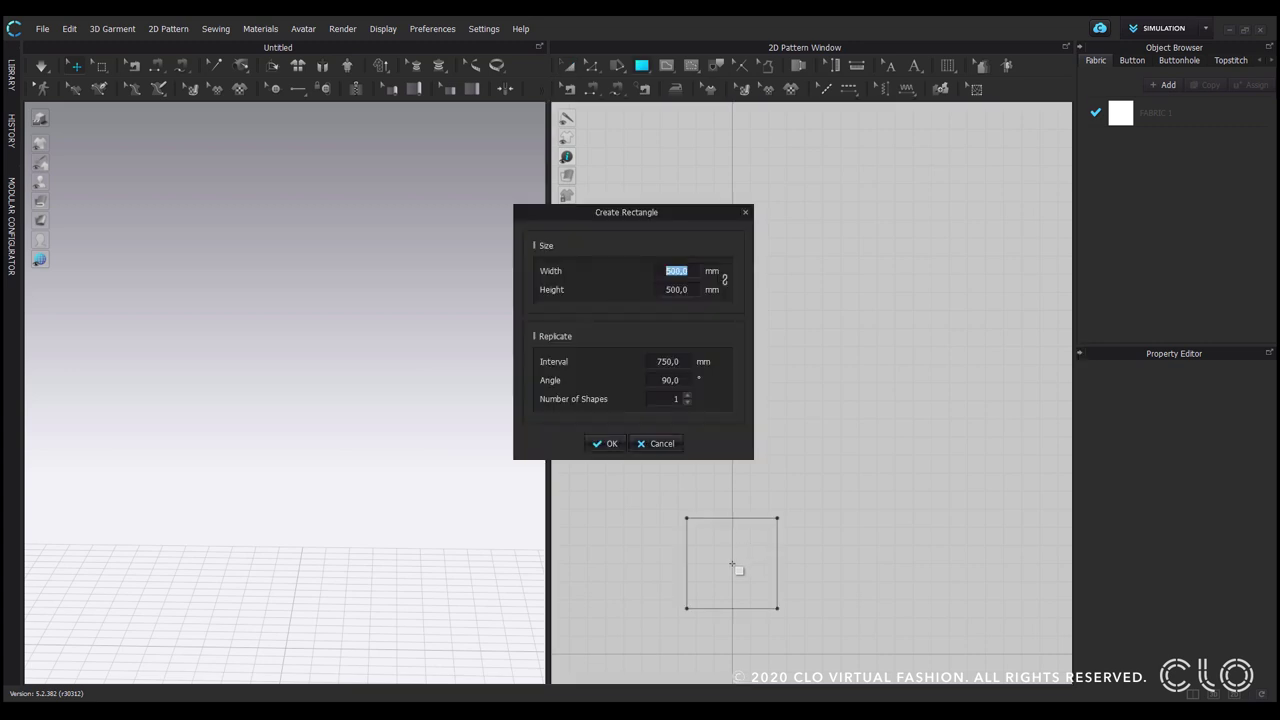
text(80)
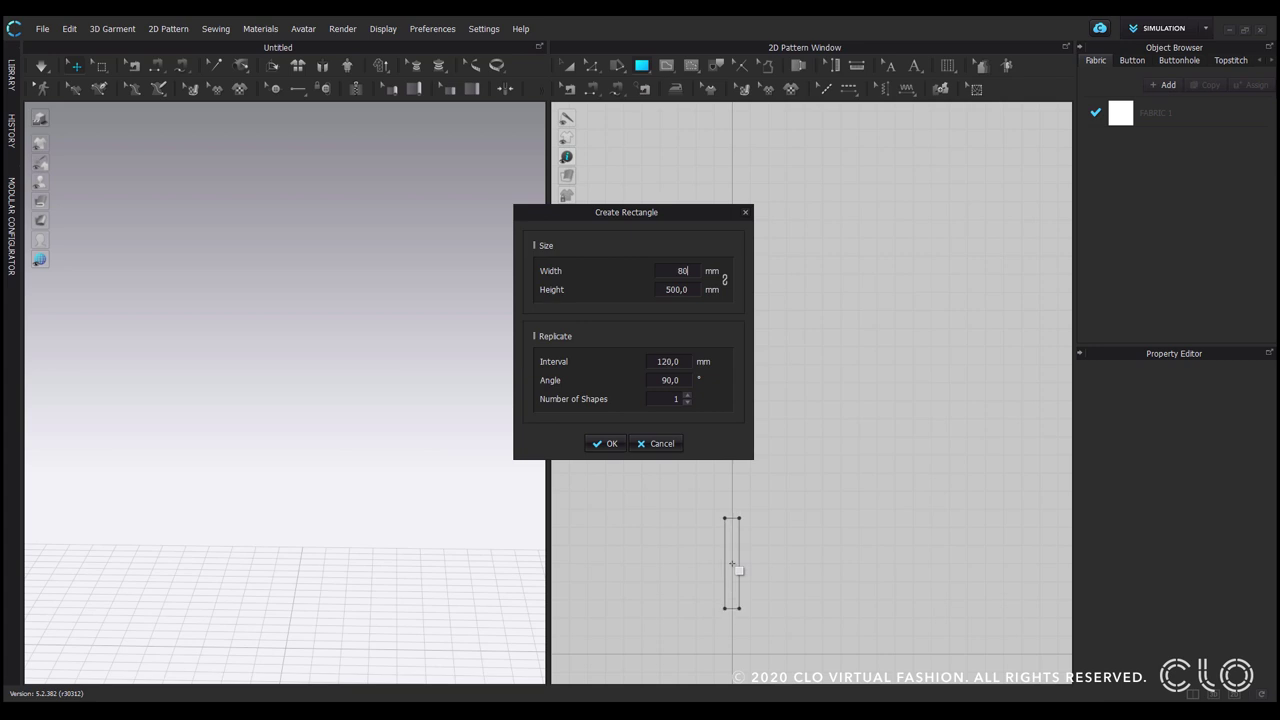
text(35)
click(607, 444)
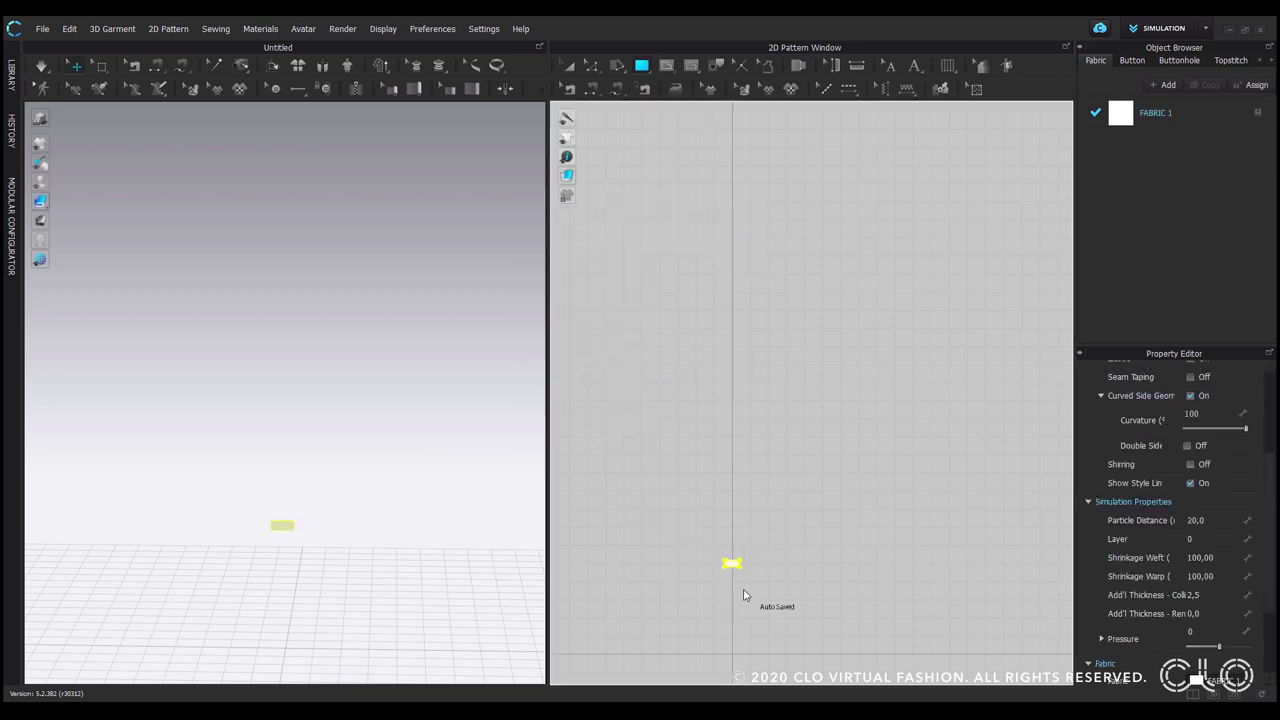
- Split the rectangle's upper edge uniformly into three equal segments
scroll(743, 594, up, 5)
key(z)
click(742, 545)
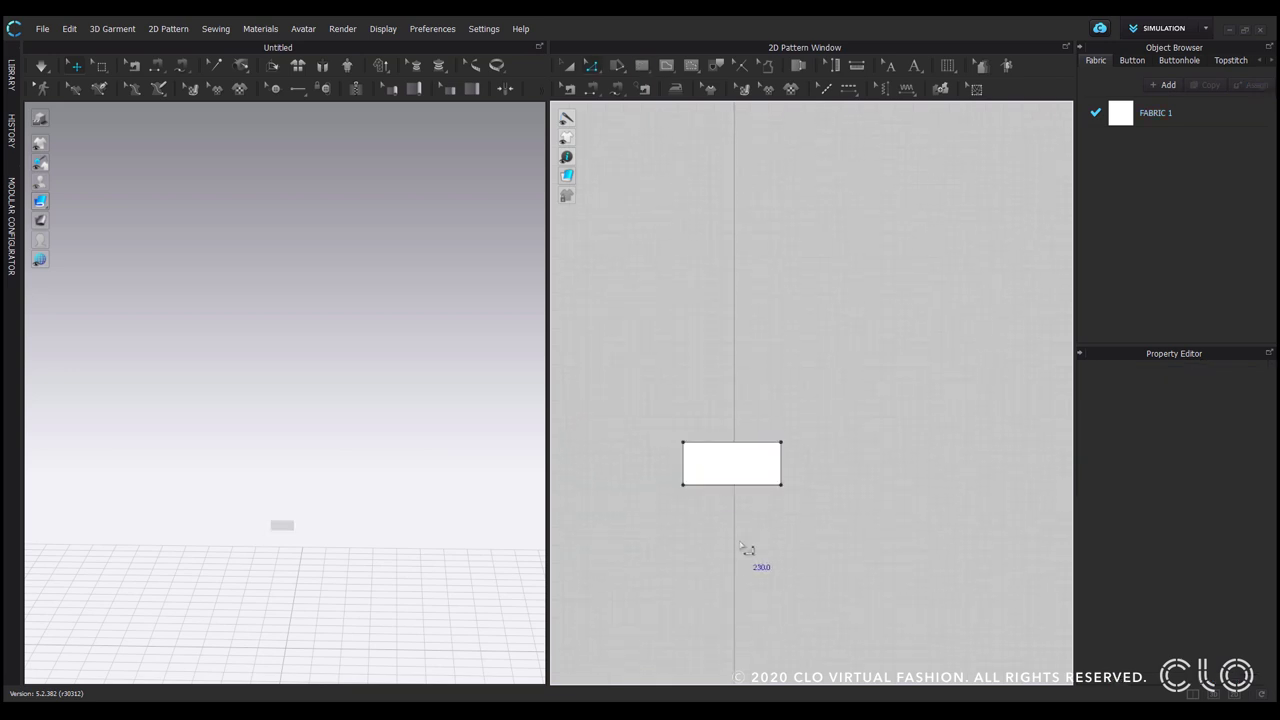
scroll(729, 451, up, 3)
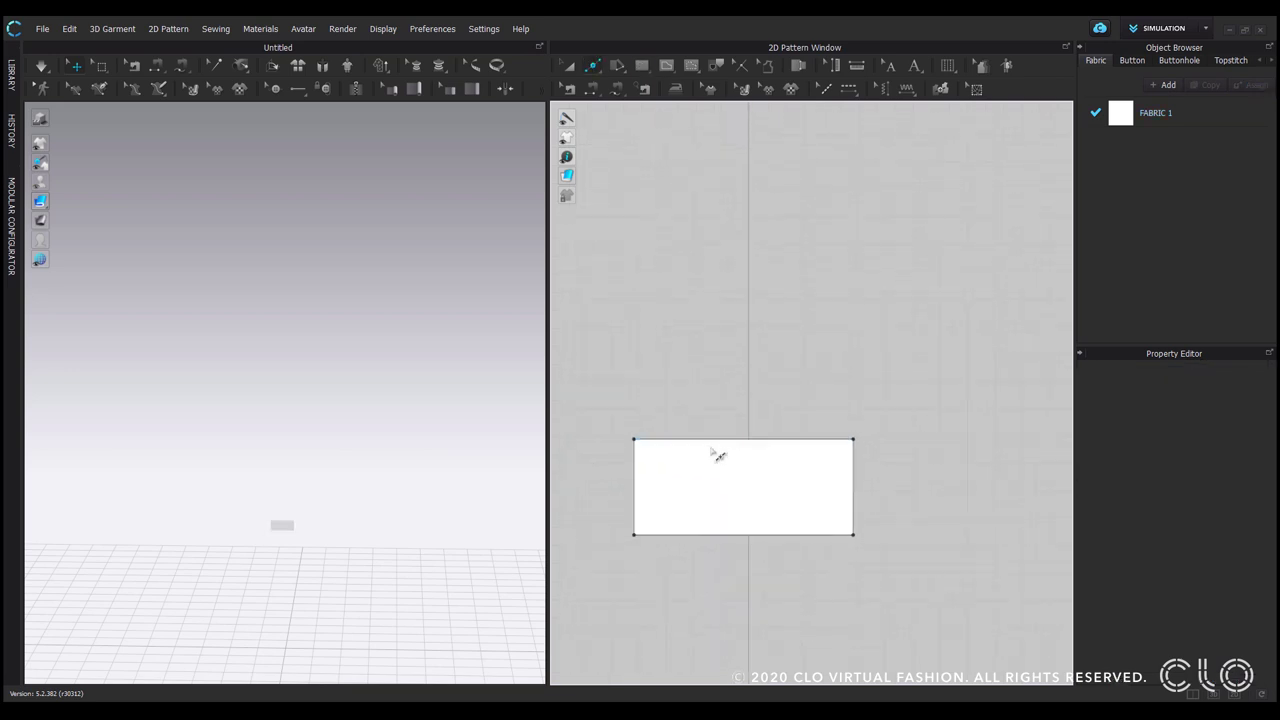
key(x)
right_click(707, 440)
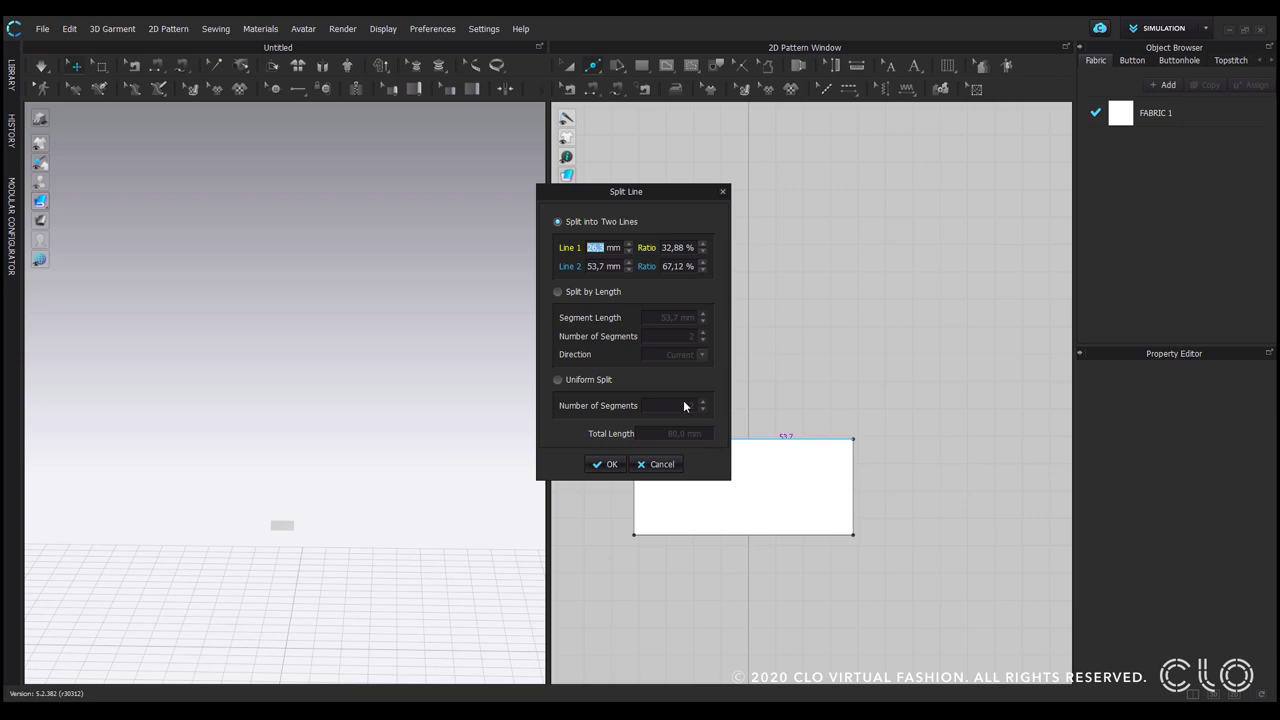
click(557, 380)
click(624, 464)
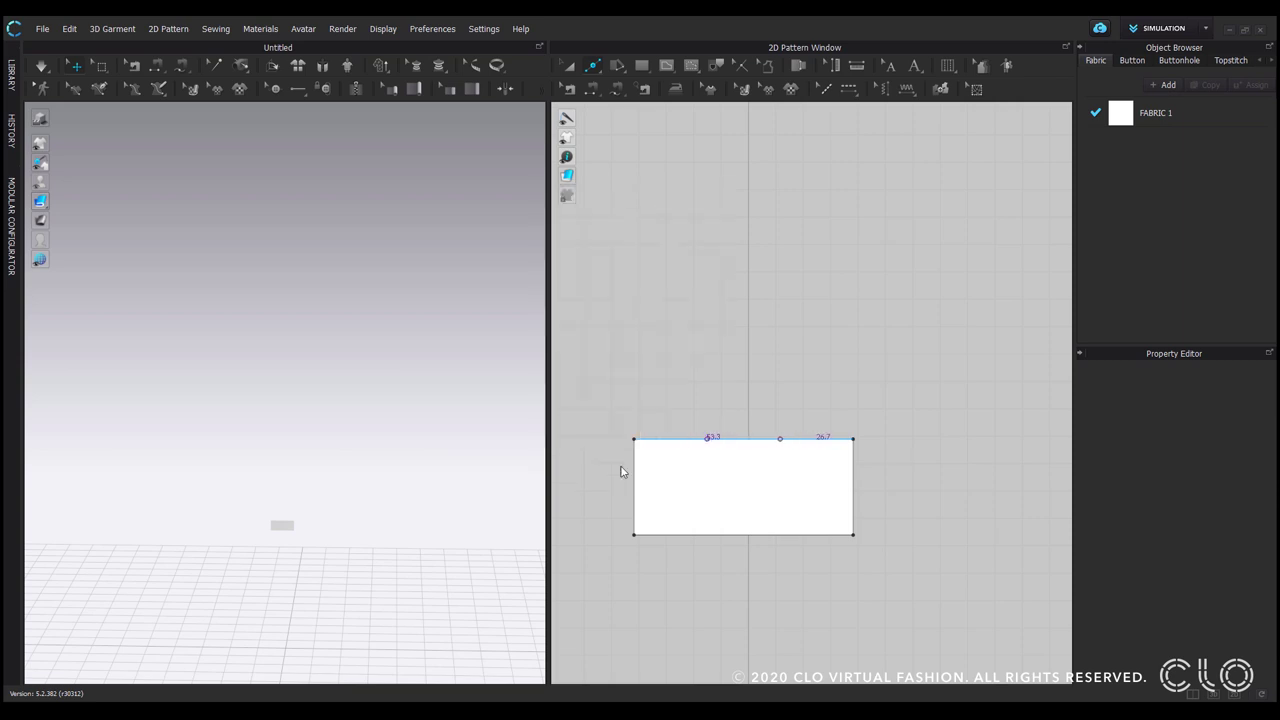
- Split the rectangle's lower edge uniformly into three equal segments
click(754, 489)
right_click(705, 535)
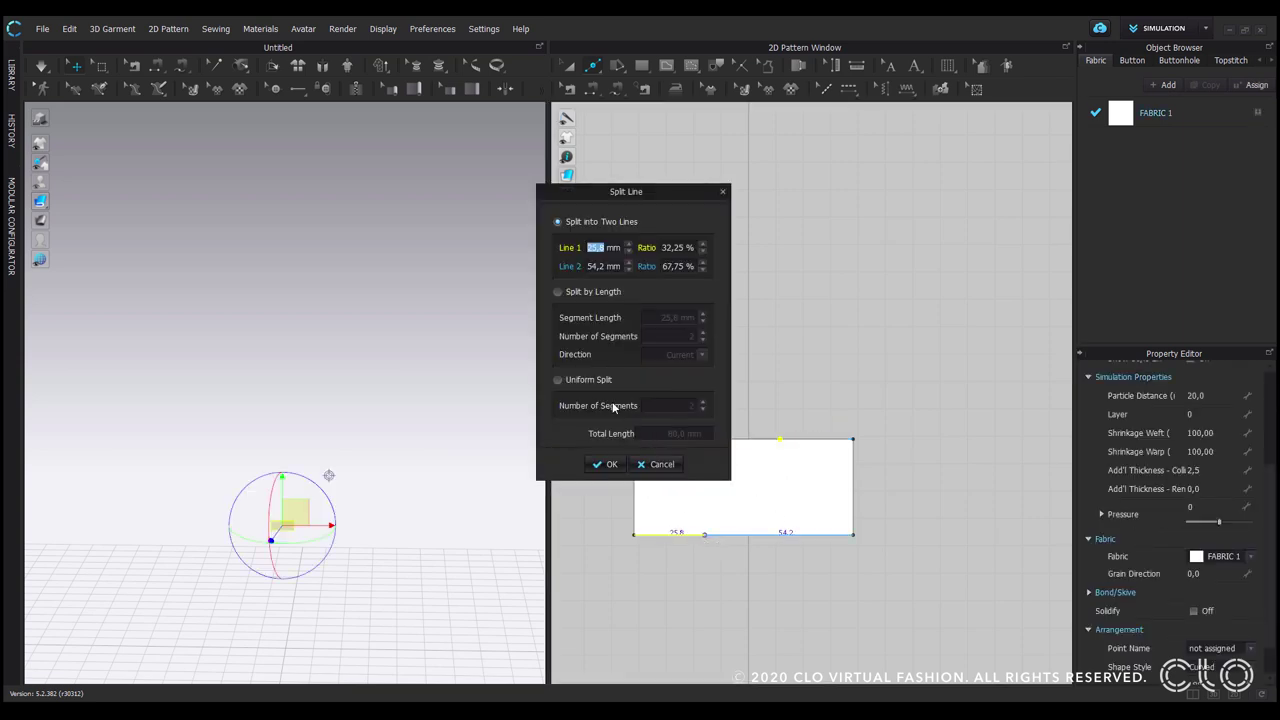
click(558, 380)
click(703, 402)
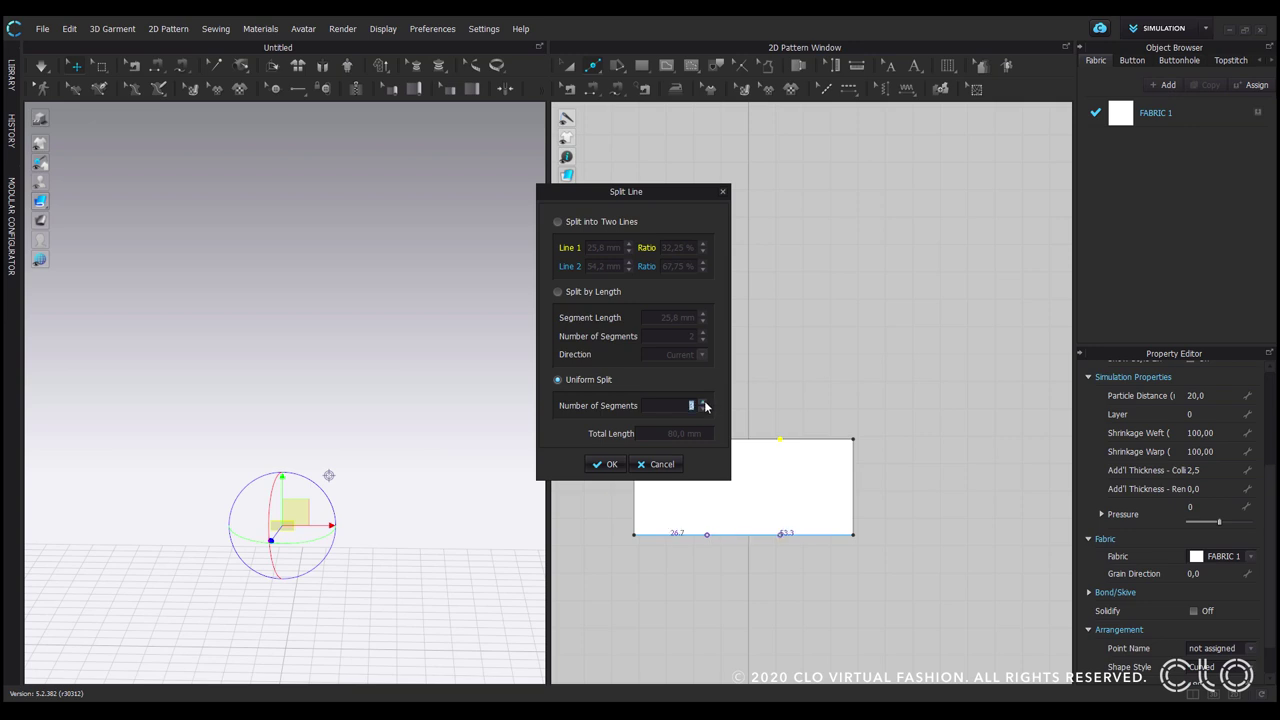
click(605, 464)
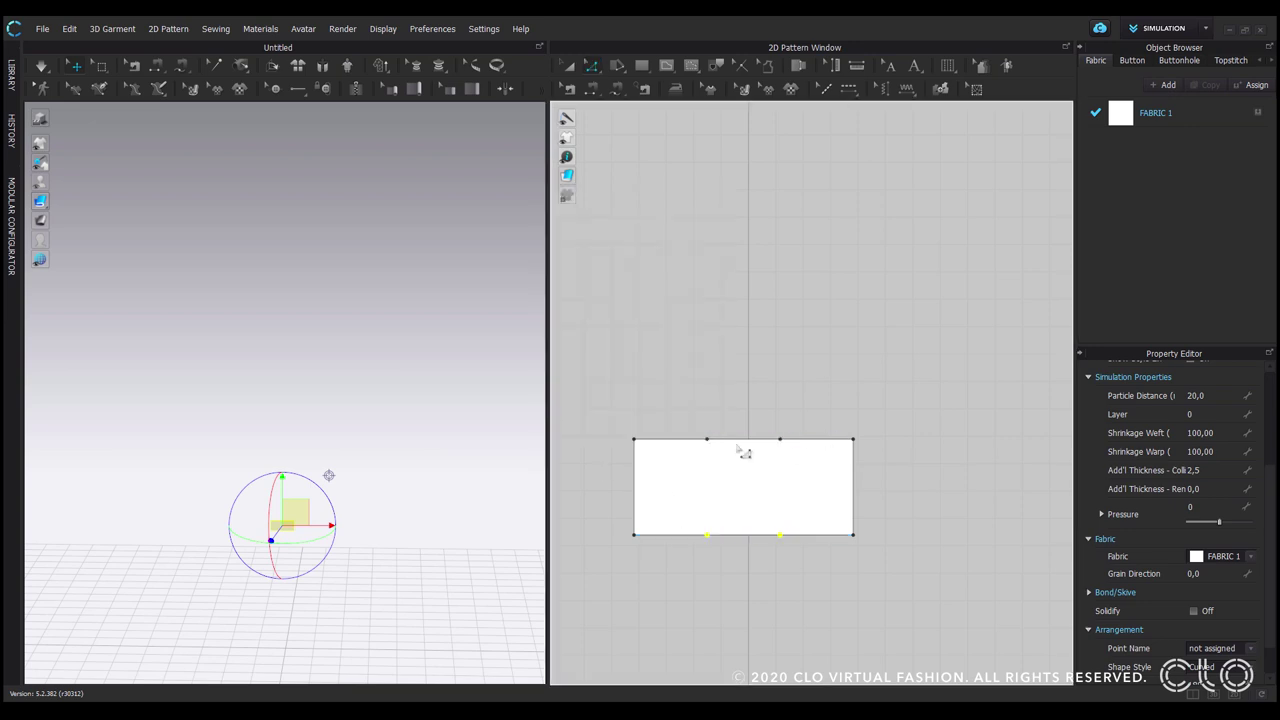
- Distribute three internal lines between the middle segments of the upper and lower edges, with Graduate Segment Lengths enabled
click(746, 446)
right_click(743, 544)
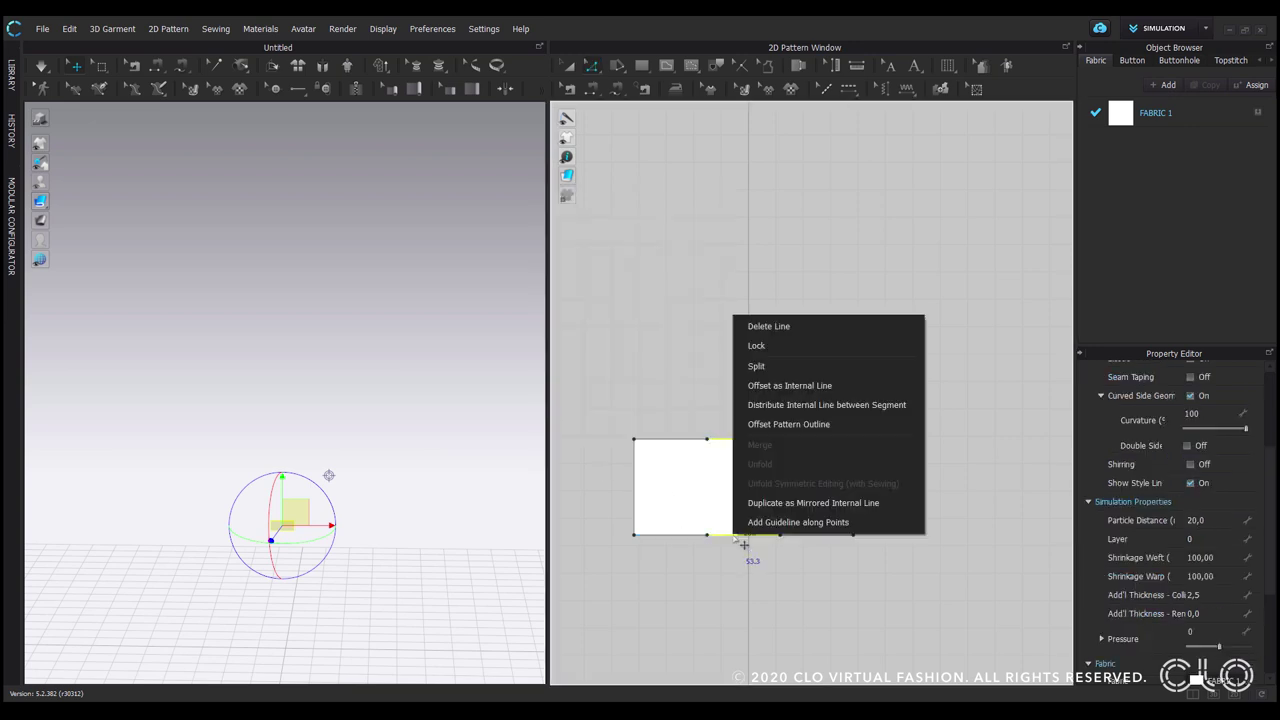
click(806, 404)
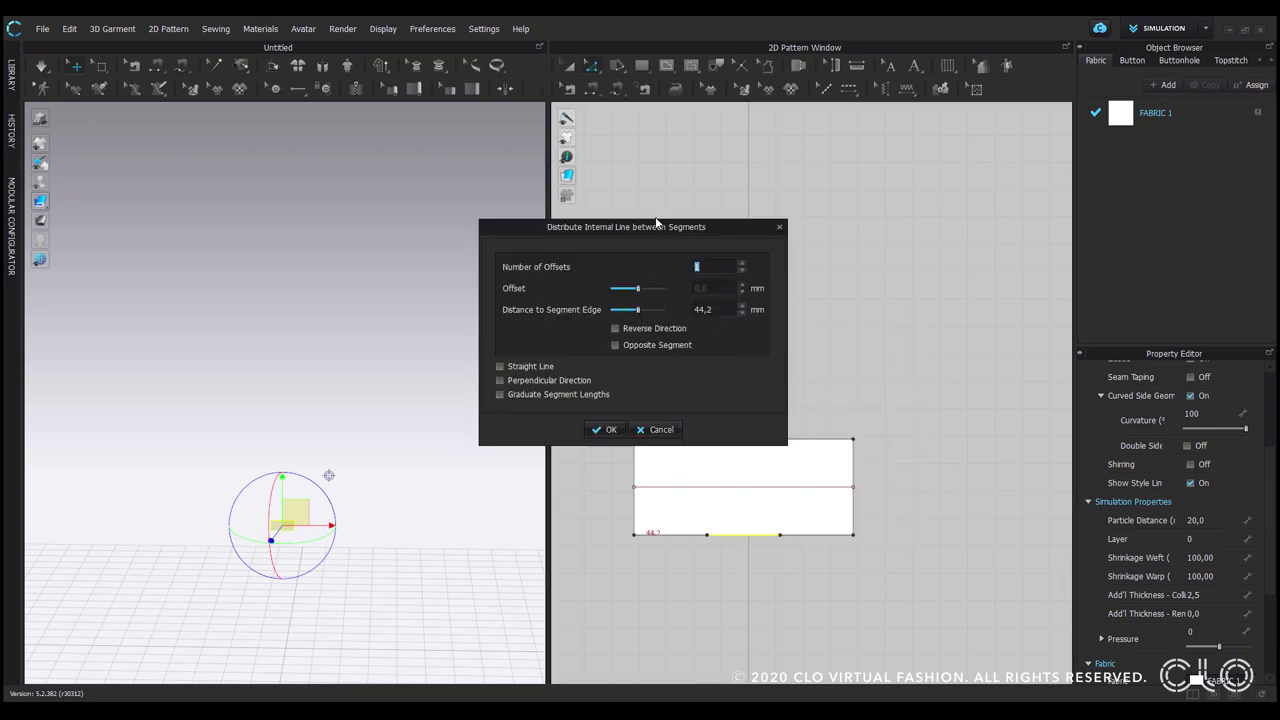
drag(532, 229, 389, 221)
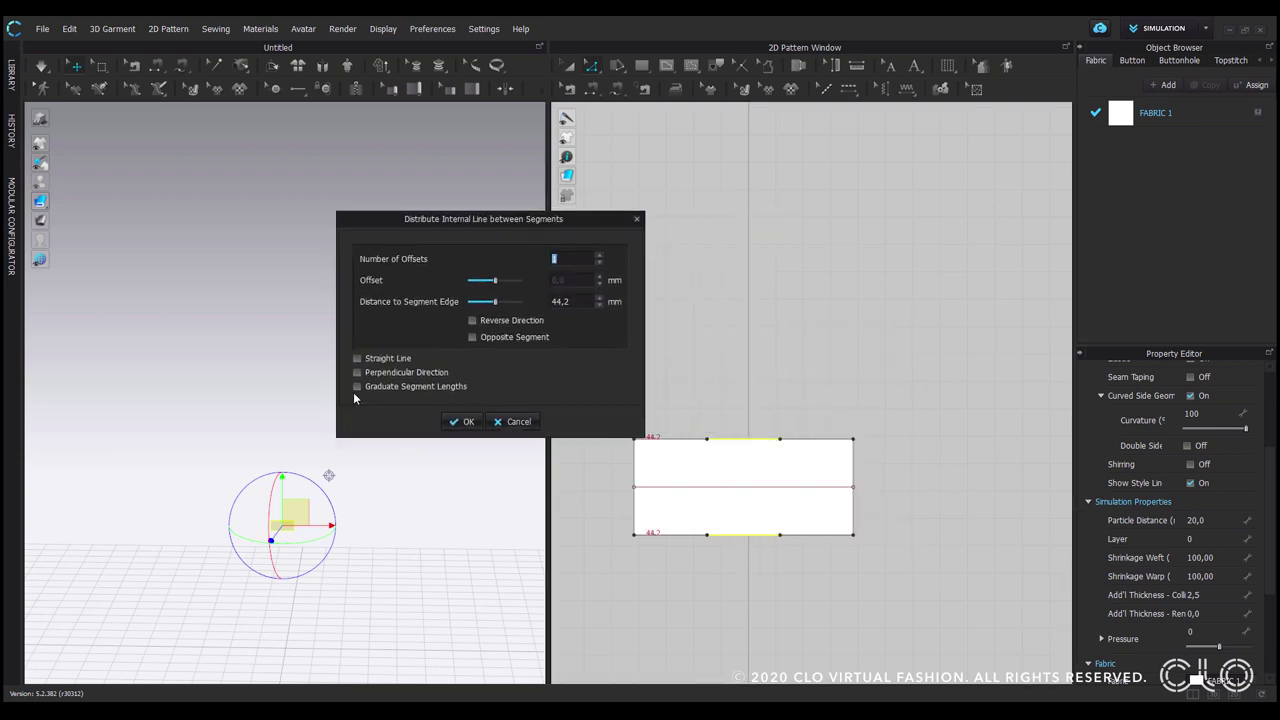
click(357, 386)
click(598, 255)
click(598, 255)
click(461, 422)
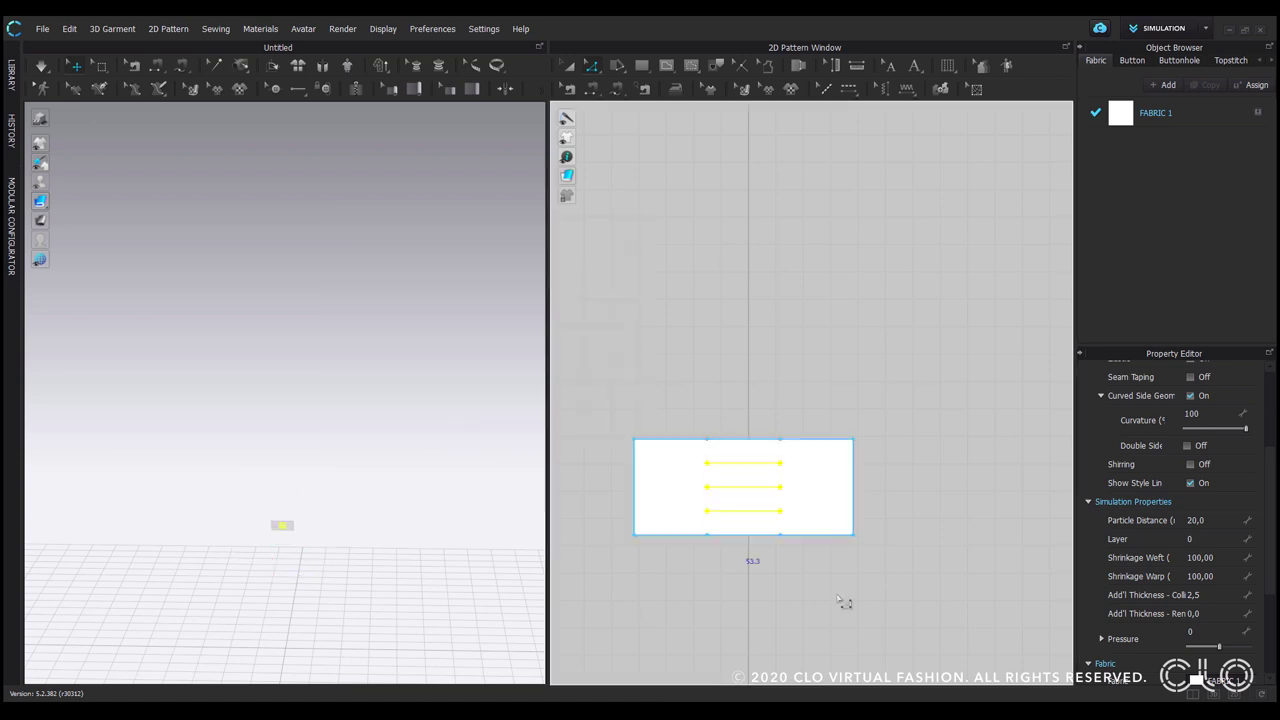
- Copy the rectangle with its internal lines and paste the duplicate directly below the original
click(887, 577)
key(a)
click(843, 500)
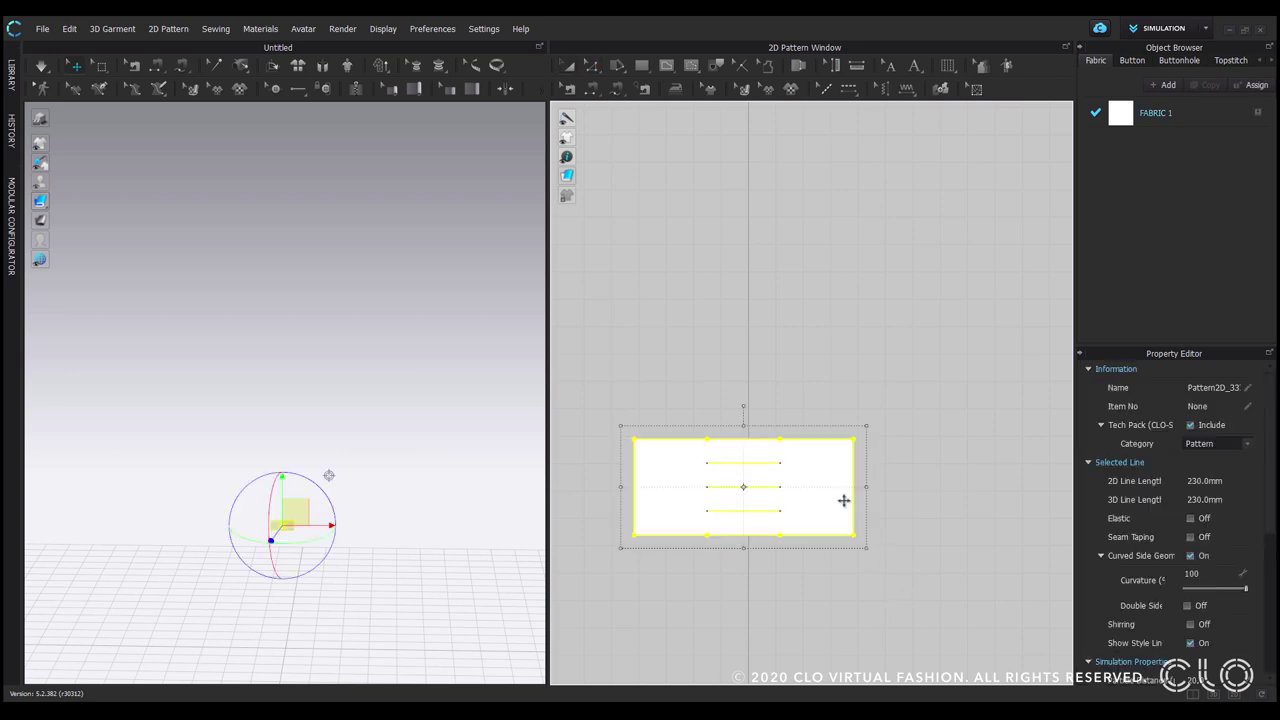
key(ctrl+c)
key(ctrl+v)
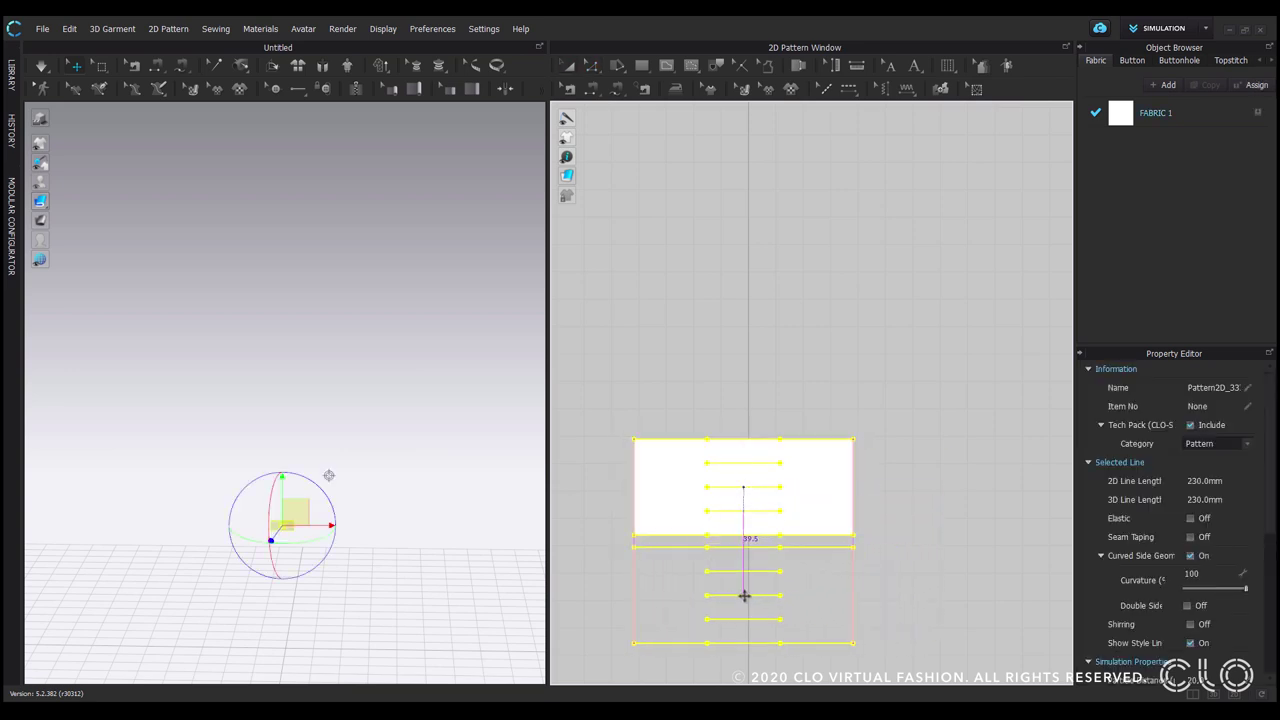
click(744, 596)
- Move the duplicate pattern in the 3D view so it lies directly in front of the original
scroll(282, 602, down, 3)
middle_drag(291, 594, 297, 500)
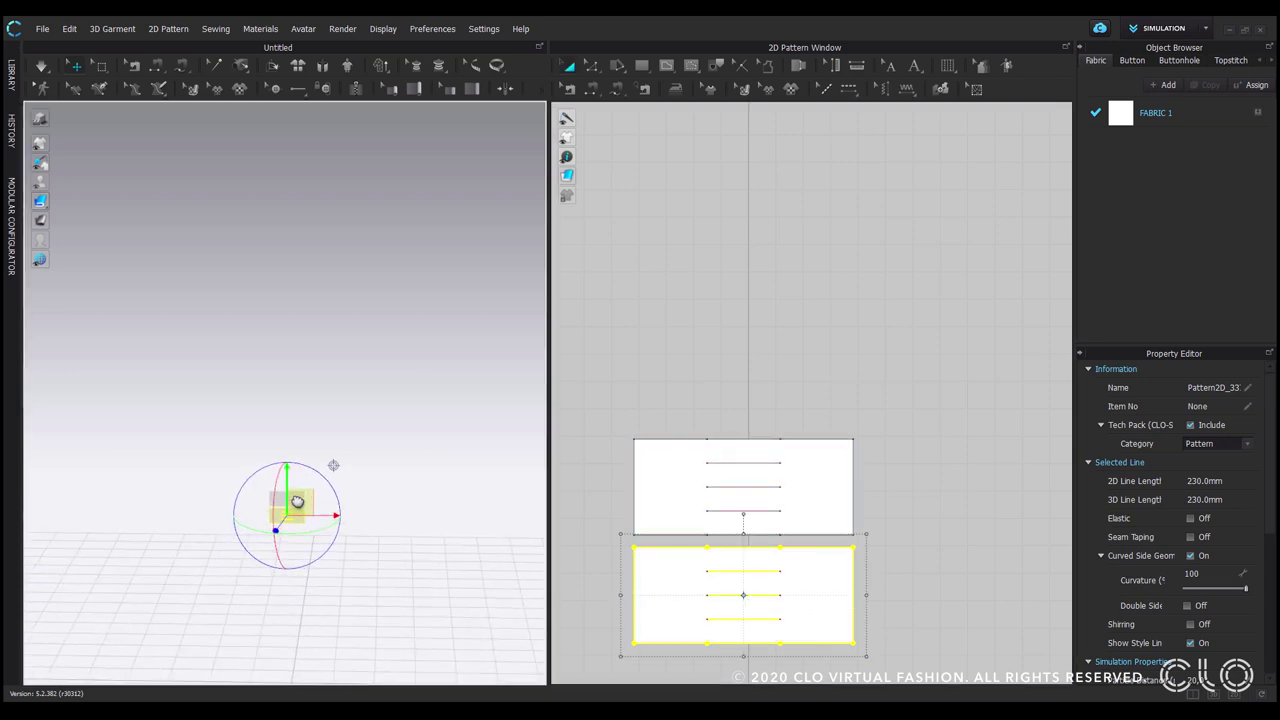
scroll(295, 560, down, 3)
middle_drag(285, 600, 327, 400)
right_drag(326, 403, 336, 470)
drag(285, 470, 300, 316)
right_drag(357, 382, 255, 345)
click(808, 419)
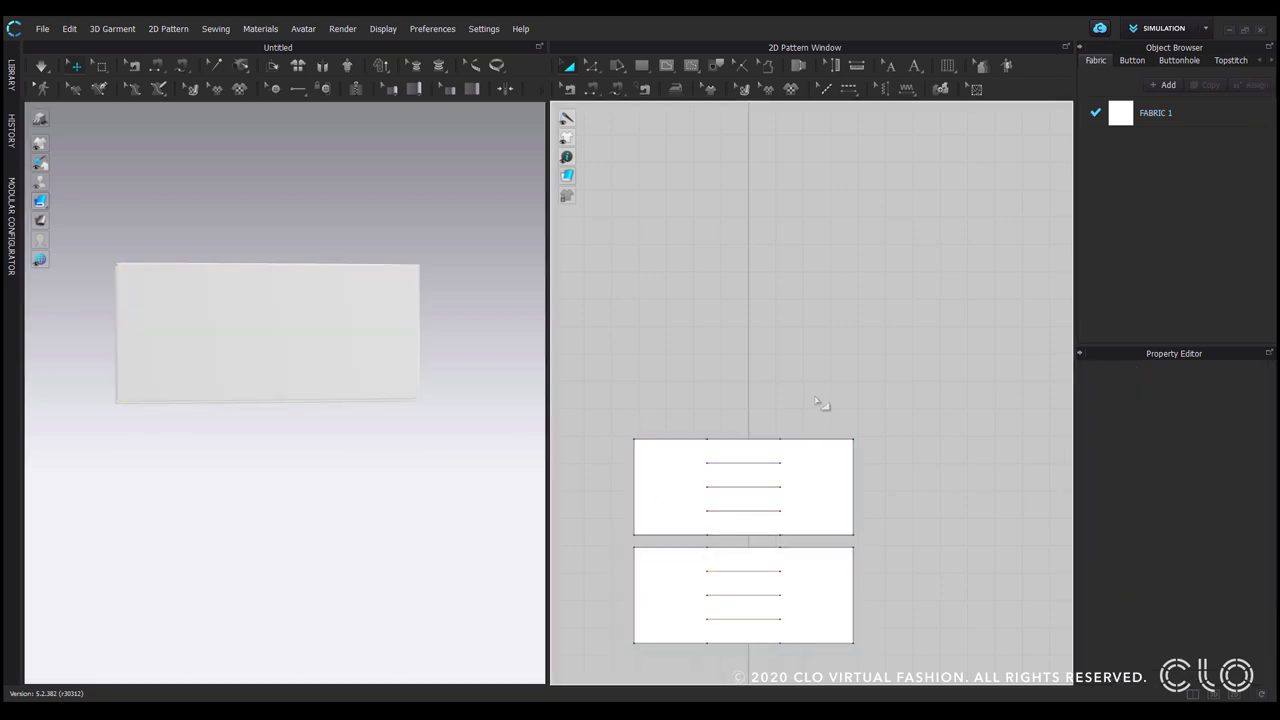
- Sew each of the three internal lines to its matching line on the duplicate pattern with Segment Sewing
key(n)
click(721, 464)
click(723, 570)
click(723, 487)
click(723, 595)
click(732, 511)
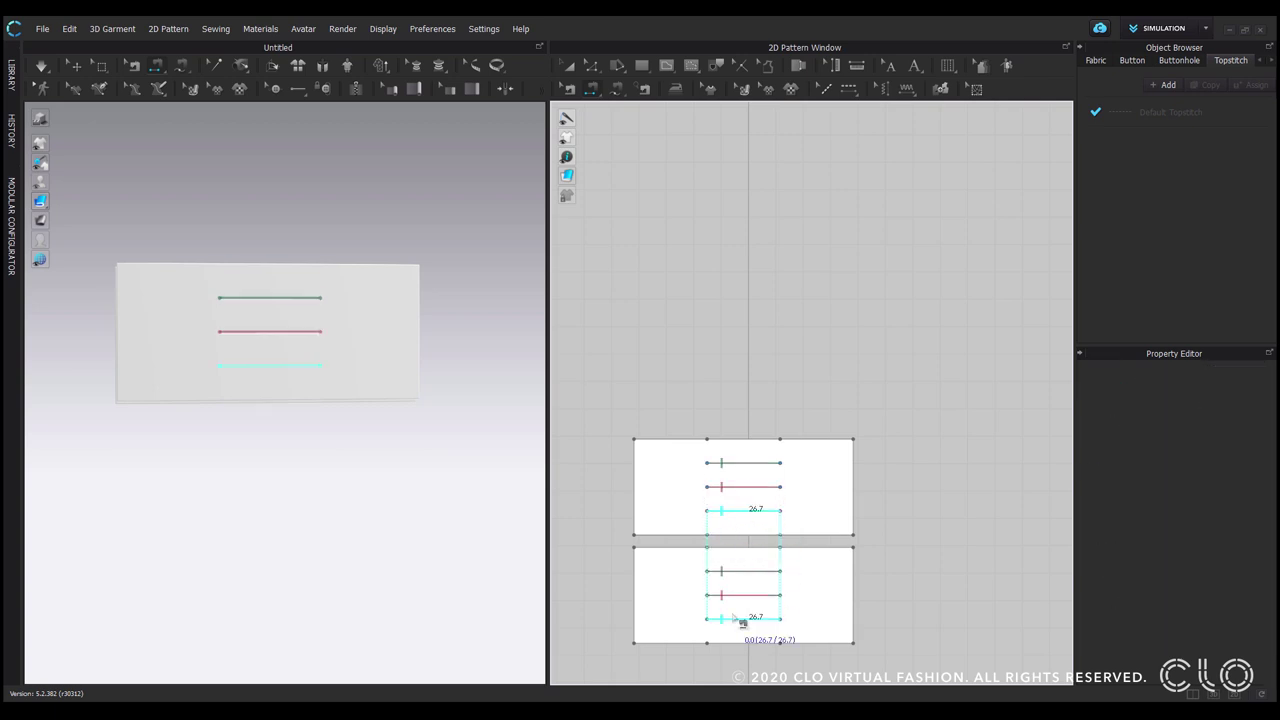
click(744, 618)
- Lower the Fold Angle of the upper and lower internal lines on both patterns to the minimum
key(z)
key(z)
click(778, 463)
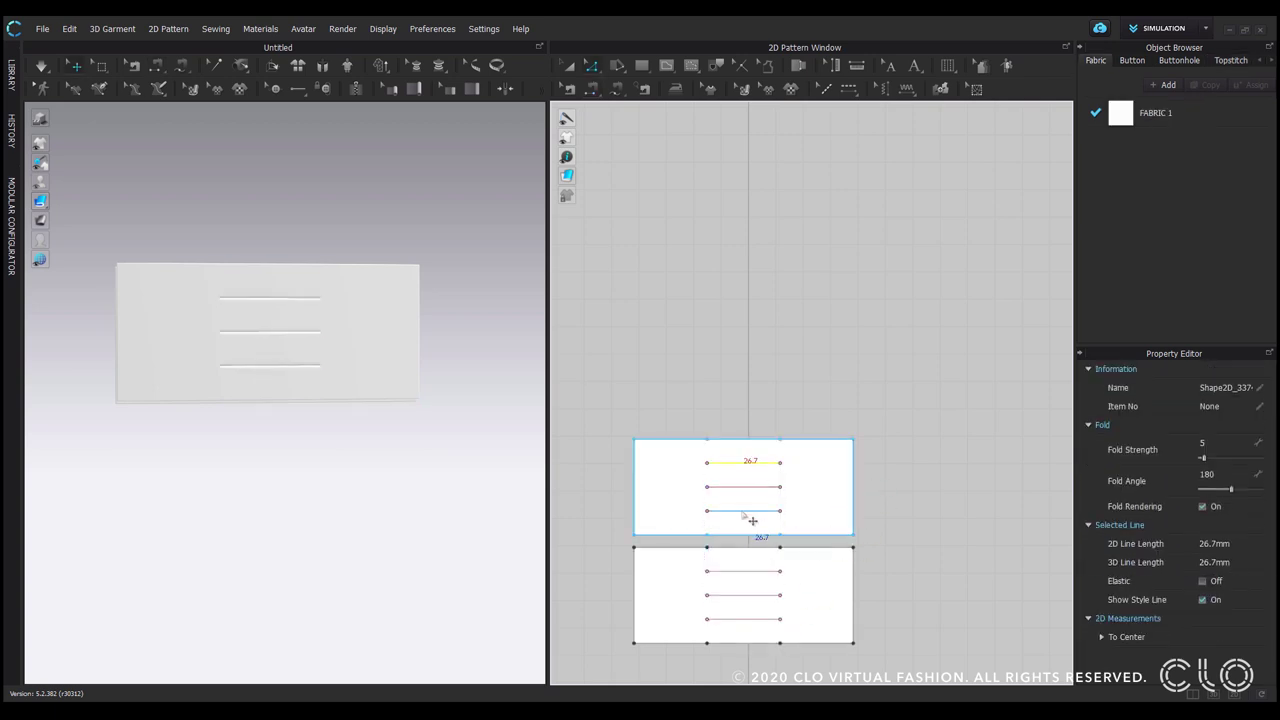
shift+click(745, 511)
shift+click(748, 571)
shift+click(737, 620)
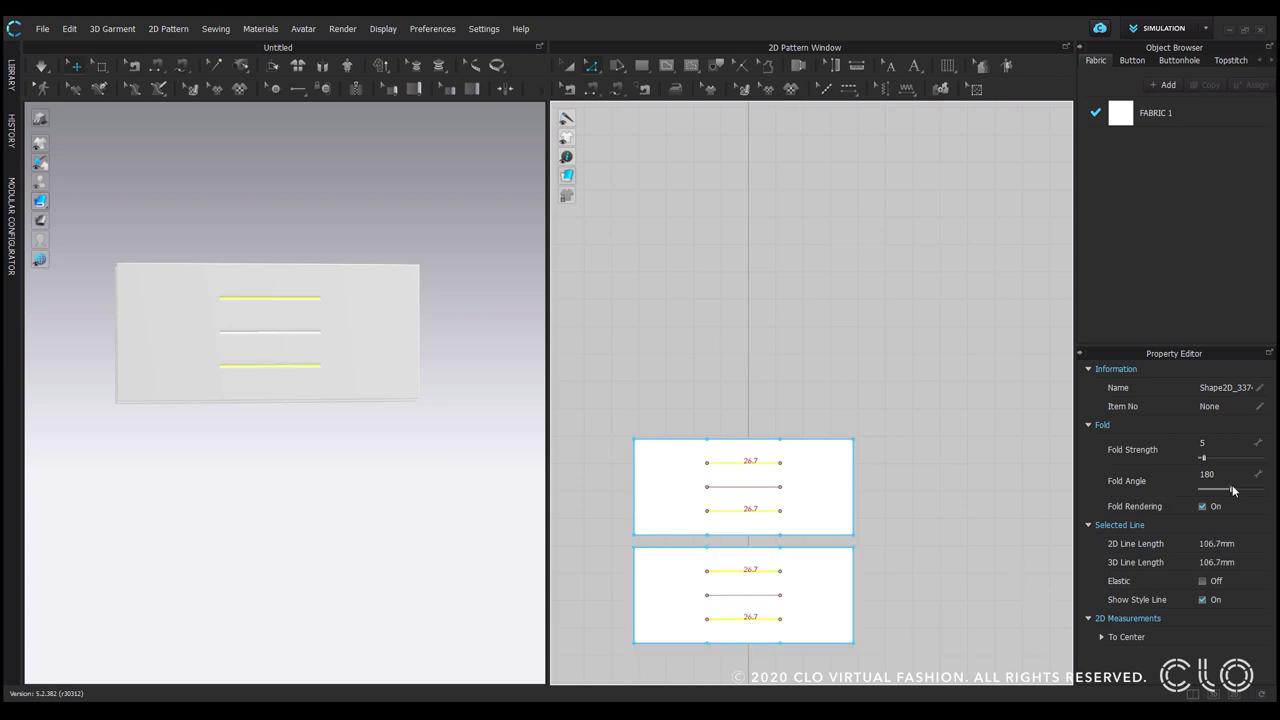
drag(1233, 490, 1154, 488)
click(945, 370)
- Set the Fold Angle of the middle internal line on both patterns to 360
click(745, 487)
shift+click(747, 596)
drag(1231, 490, 1264, 490)
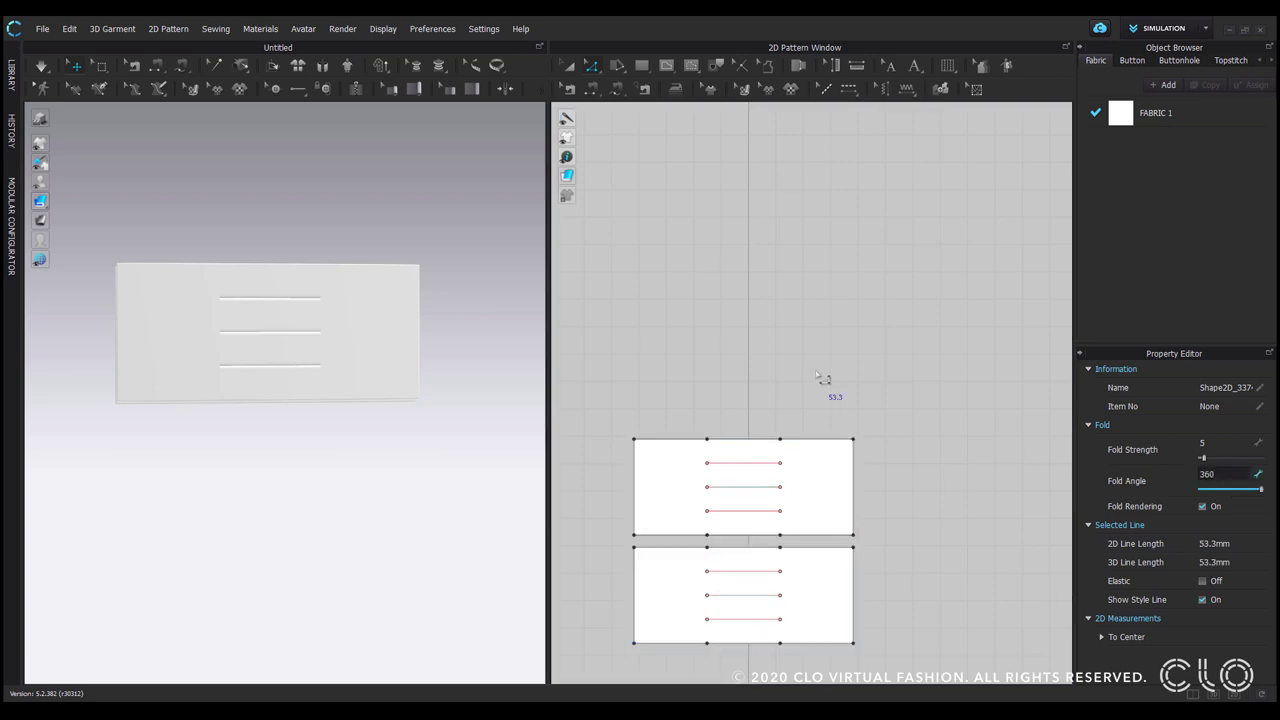
click(826, 381)
- Pin the two upper corners of the front pattern in the 3D view
middle_drag(372, 305, 476, 303)
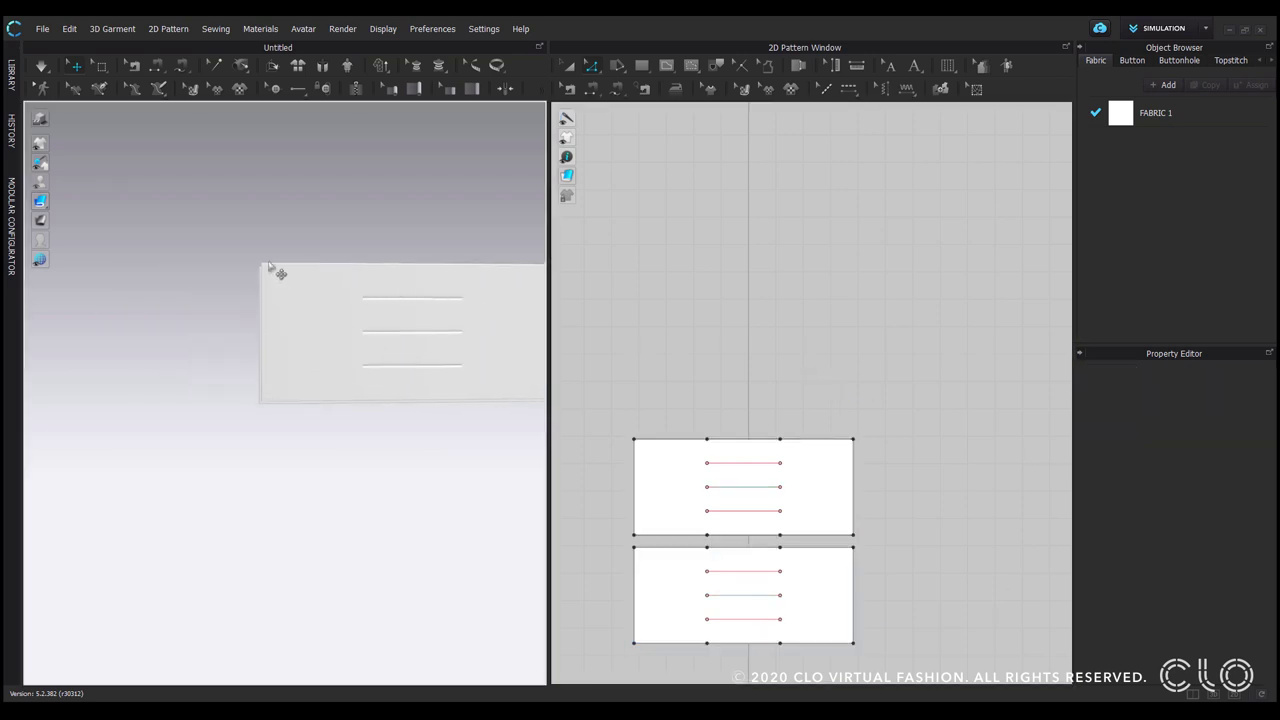
scroll(271, 263, down, 5)
middle_drag(280, 206, 259, 310)
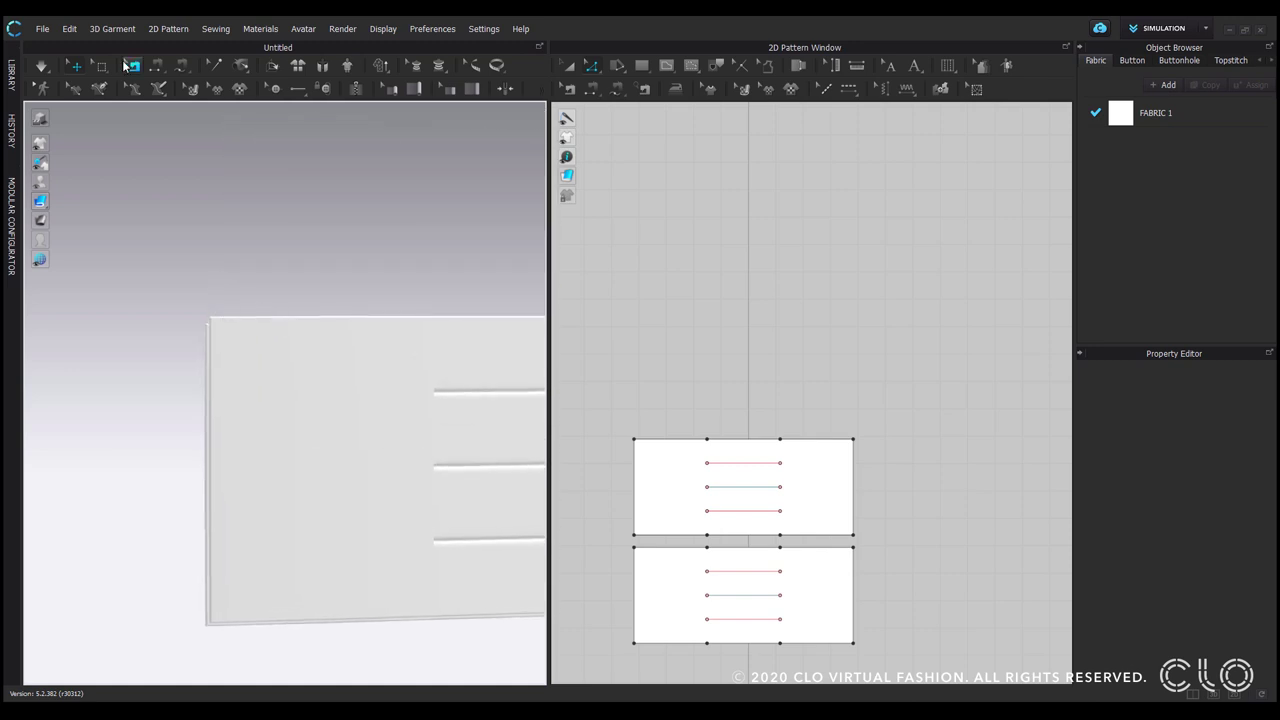
key(w)
click(219, 327)
scroll(301, 349, up, 4)
middle_drag(391, 367, 297, 371)
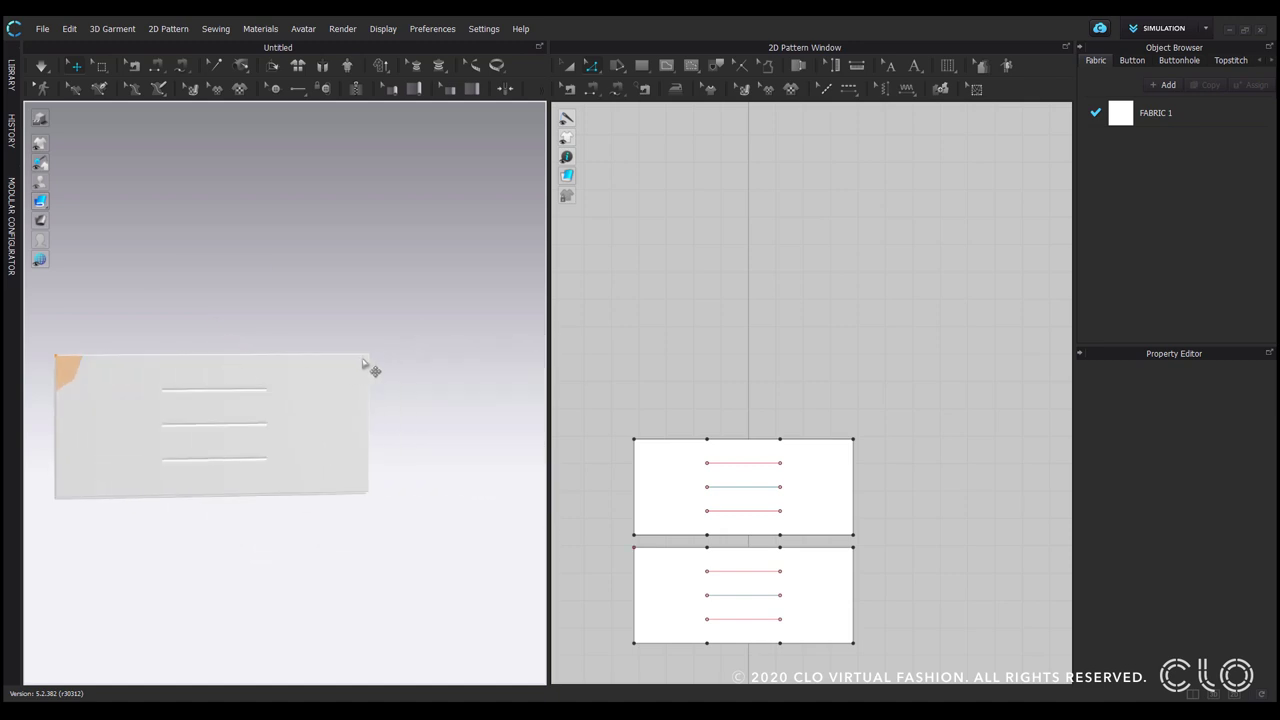
right_drag(363, 364, 229, 417)
scroll(802, 395, down, 2)
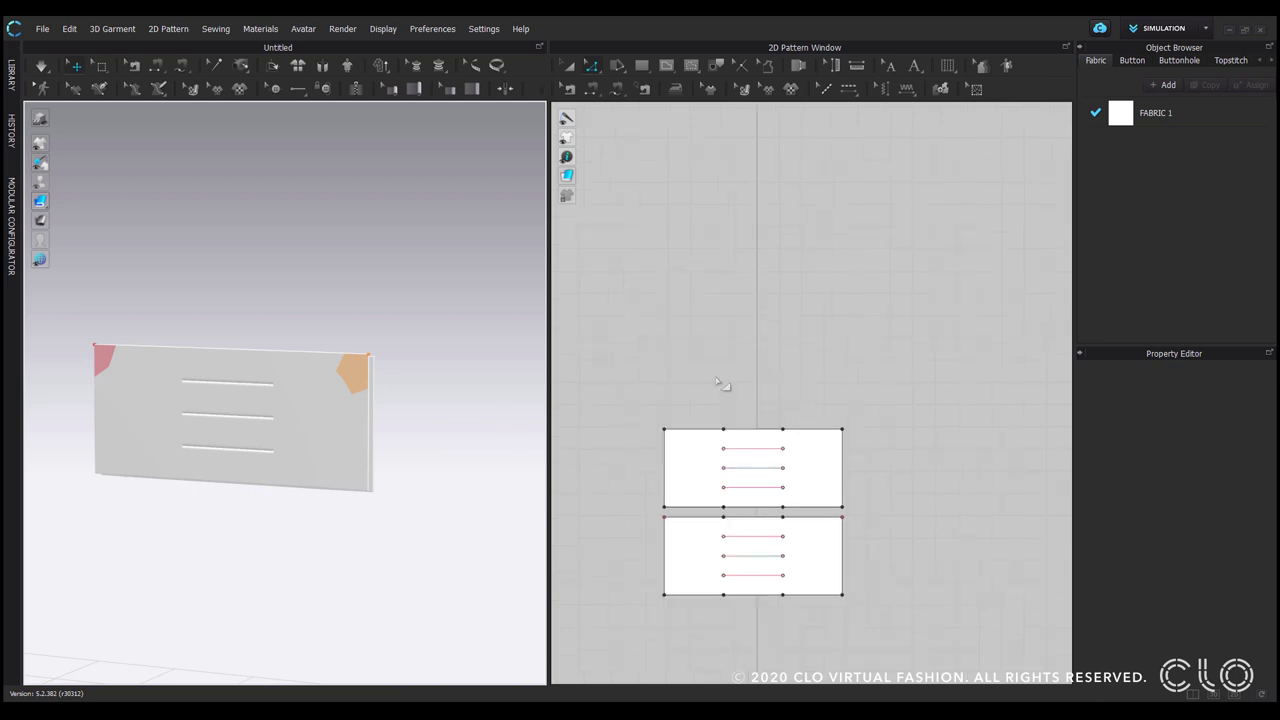
- Set the Particle Distance of both patterns to 2 mm and accept the slower simulation
key(a)
drag(614, 369, 918, 628)
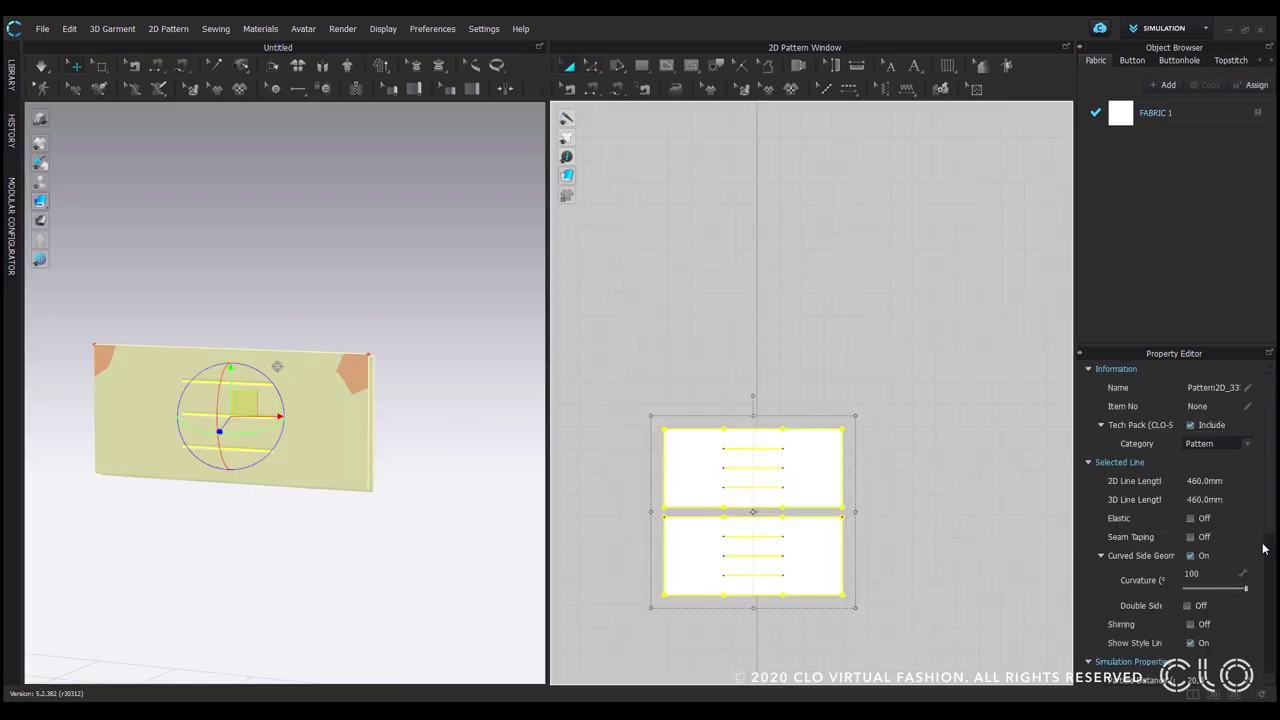
scroll(1245, 565, down, 3)
click(1210, 560)
text(2)
key(Return)
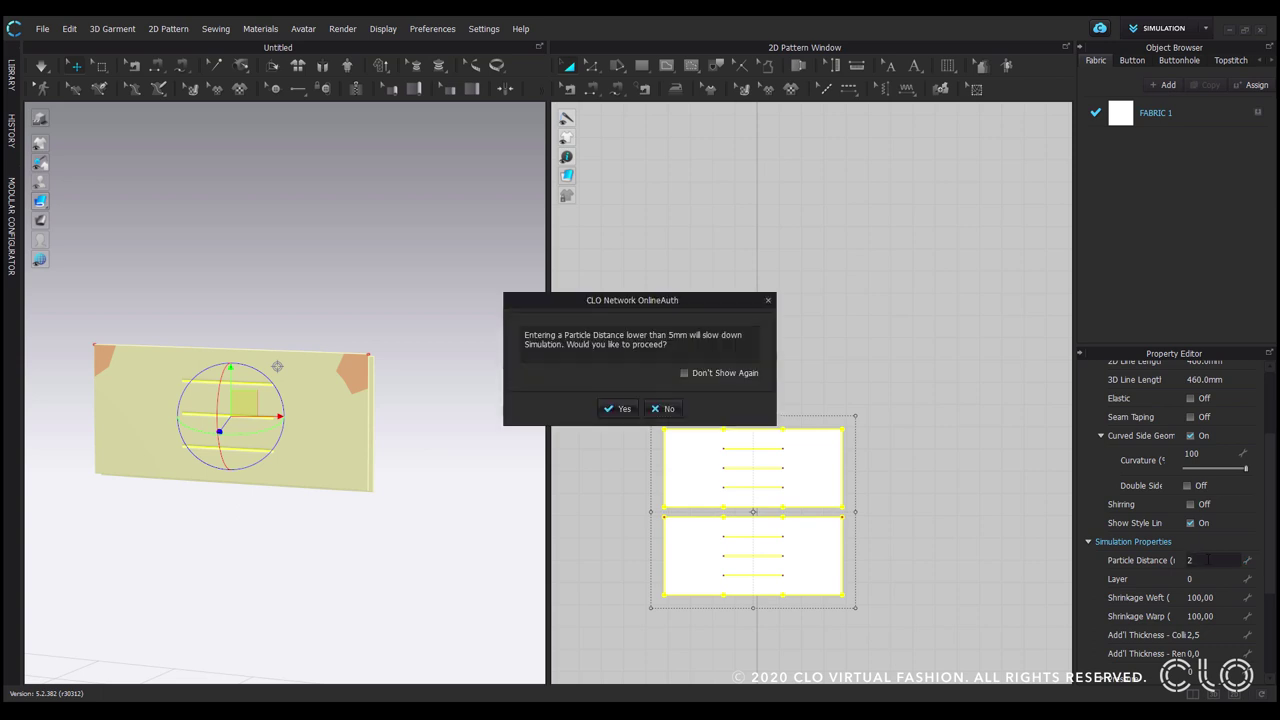
click(618, 408)
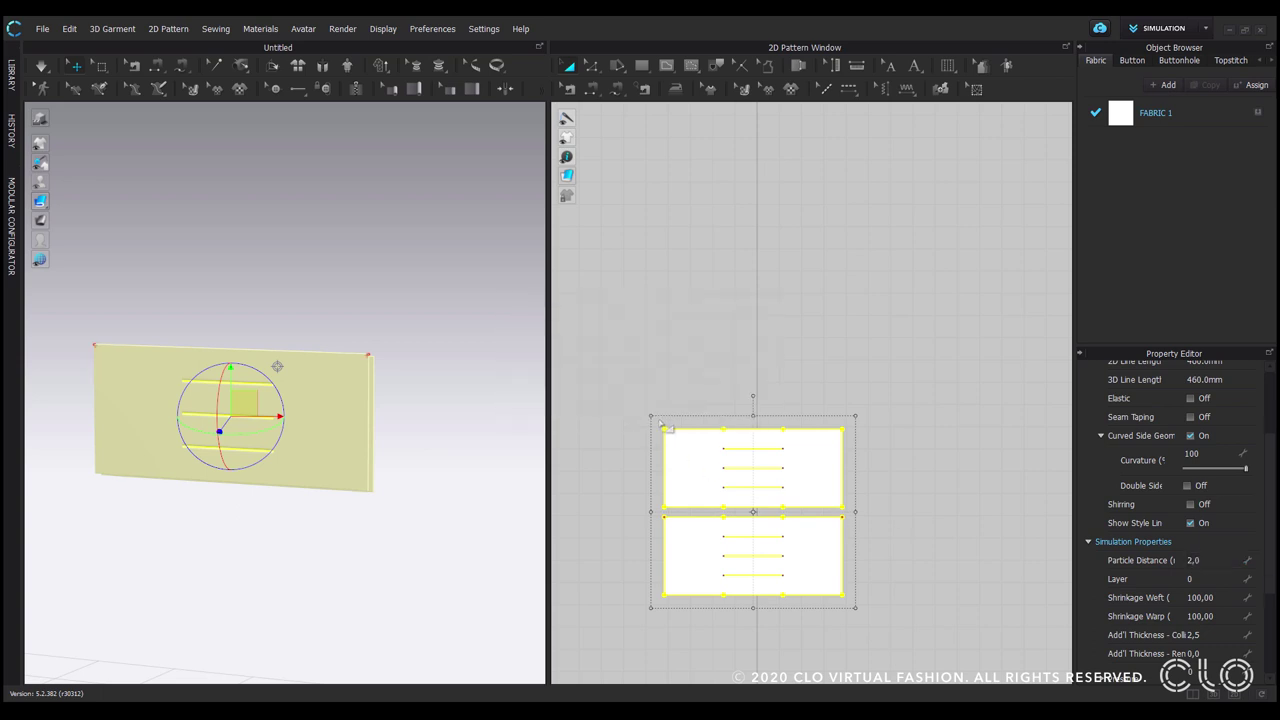
click(753, 358)
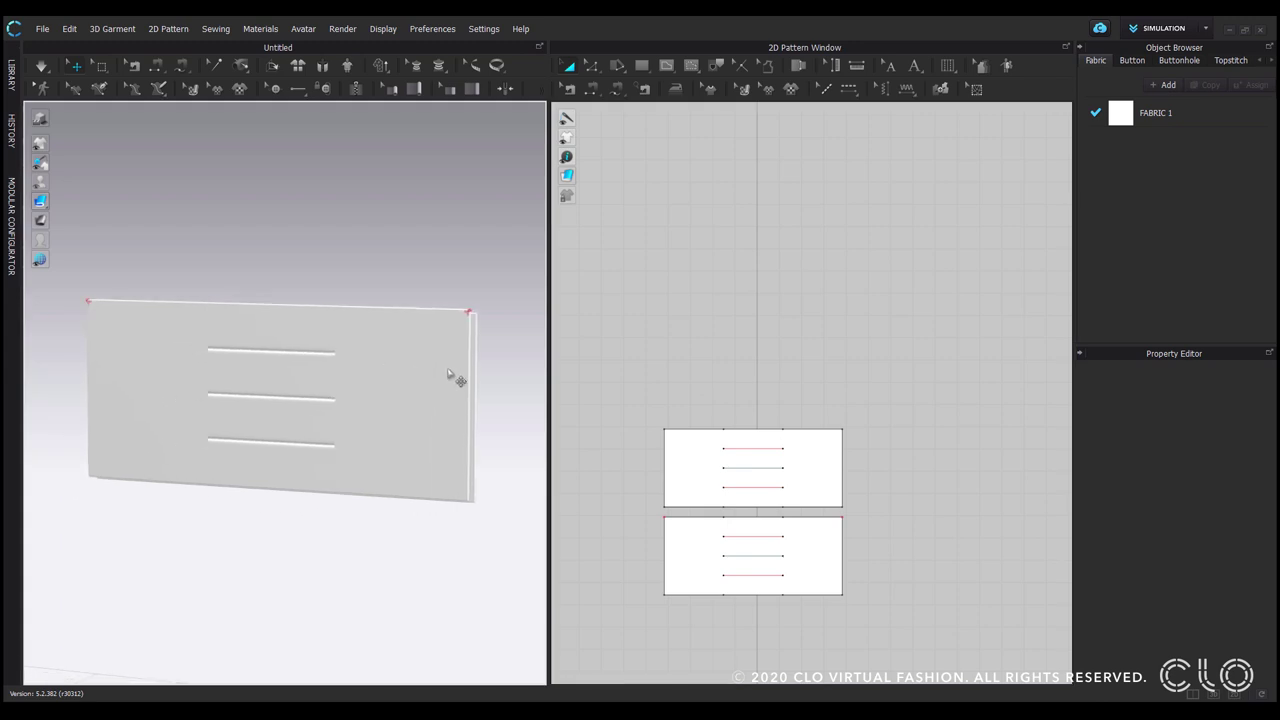
- Simulate the sewn patterns into a bow shape, strengthening both pieces during the drape, and stop the simulation
key(space)
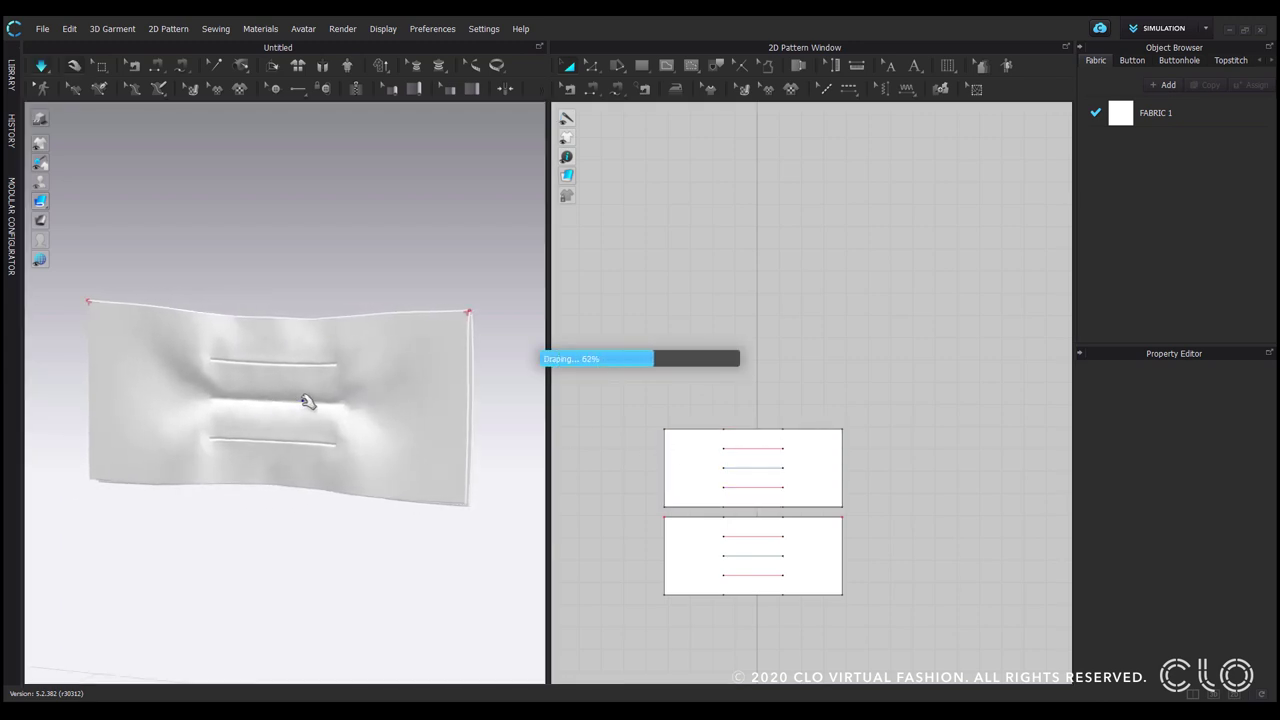
drag(616, 362, 872, 610)
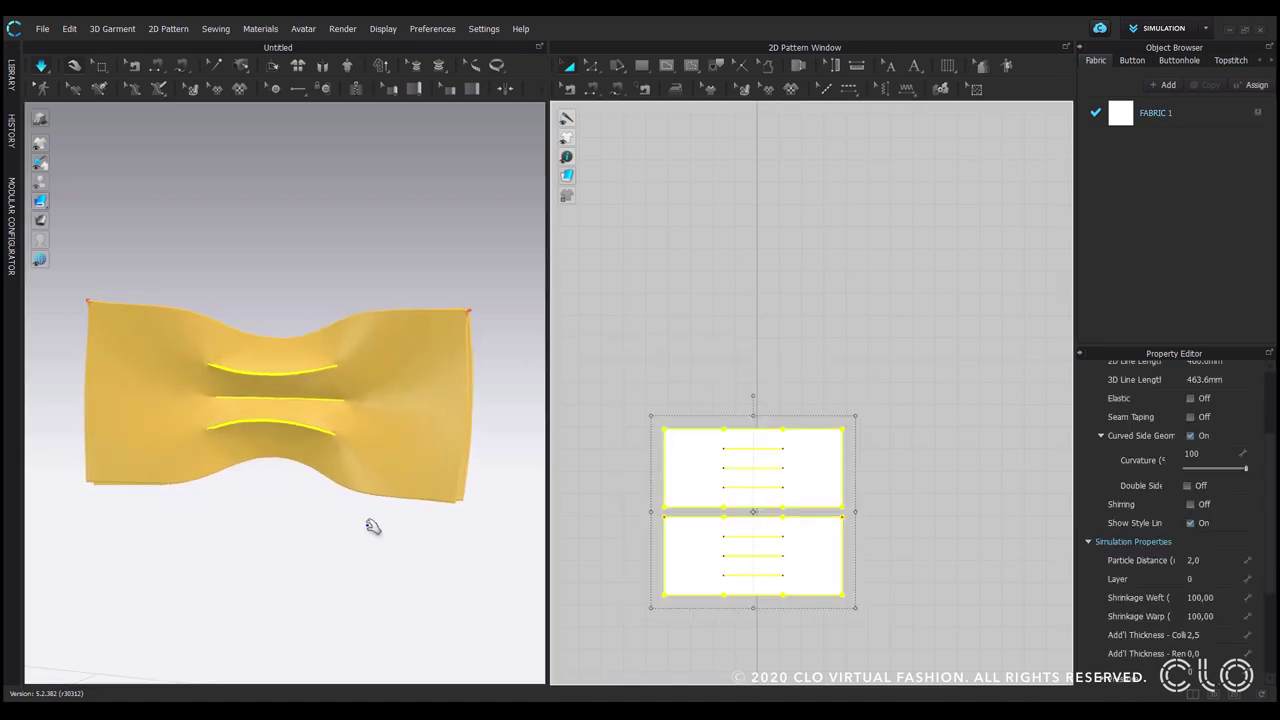
mouse_move(351, 517)
right_down()
mouse_move(243, 520)
mouse_move(360, 518)
right_up()
key(space)
- Draw a narrow vertical rectangle beside the two patterns, spanning their combined height, with an outline of about 190 mm
scroll(900, 383, down, 2)
click(915, 437)
middle_drag(902, 419, 822, 400)
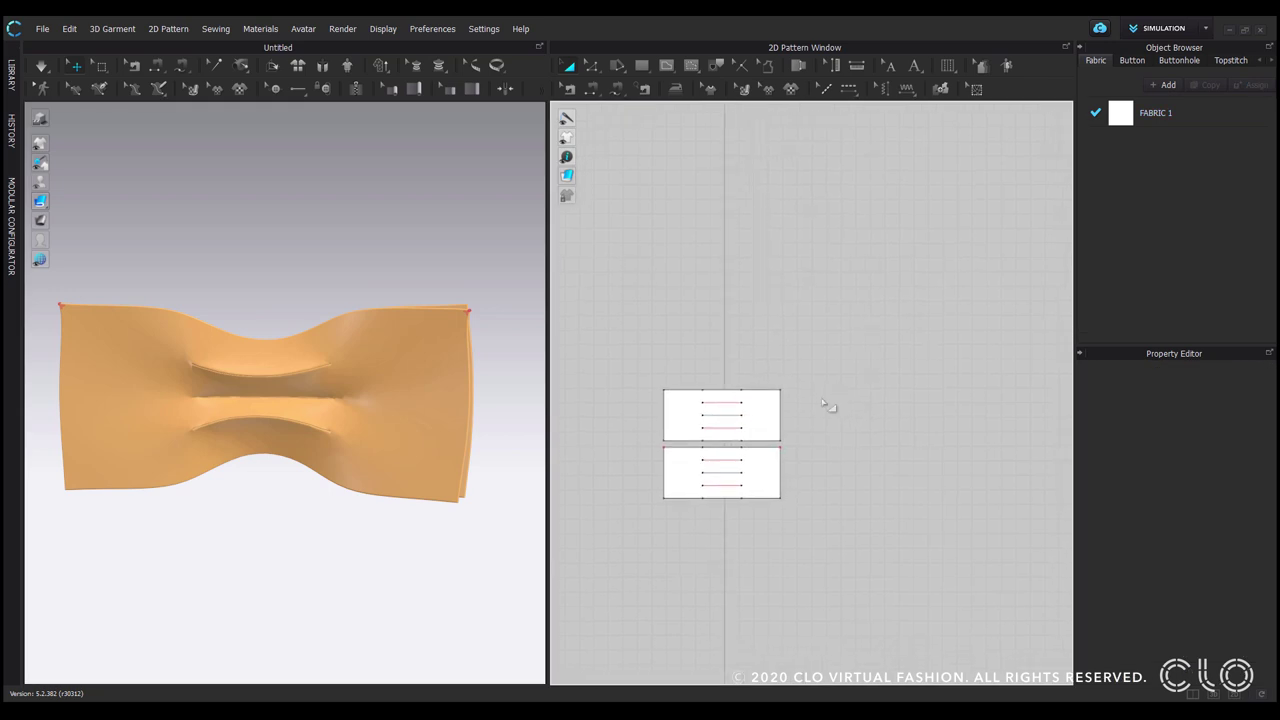
key(s)
right_drag(826, 428, 763, 400)
scroll(745, 380, up, 3)
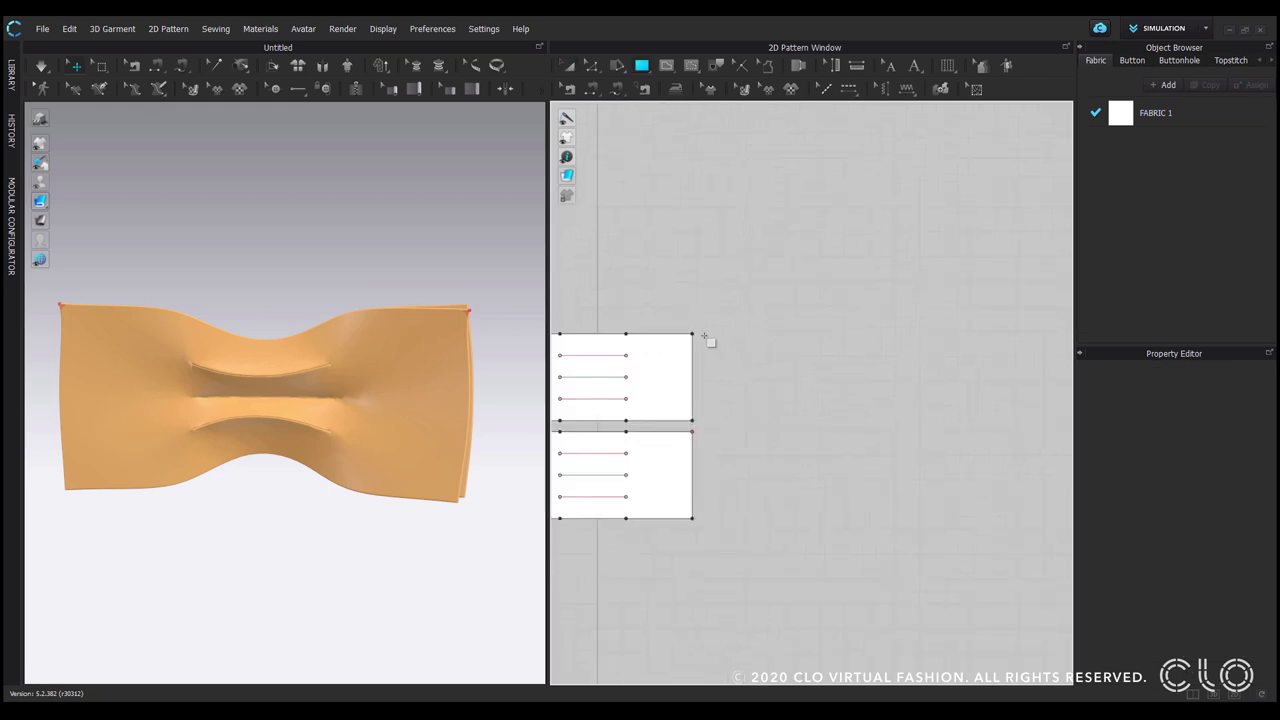
mouse_move(710, 347)
mouse_down()
mouse_move(749, 451)
mouse_move(752, 519)
mouse_up()
scroll(420, 400, down, 2)
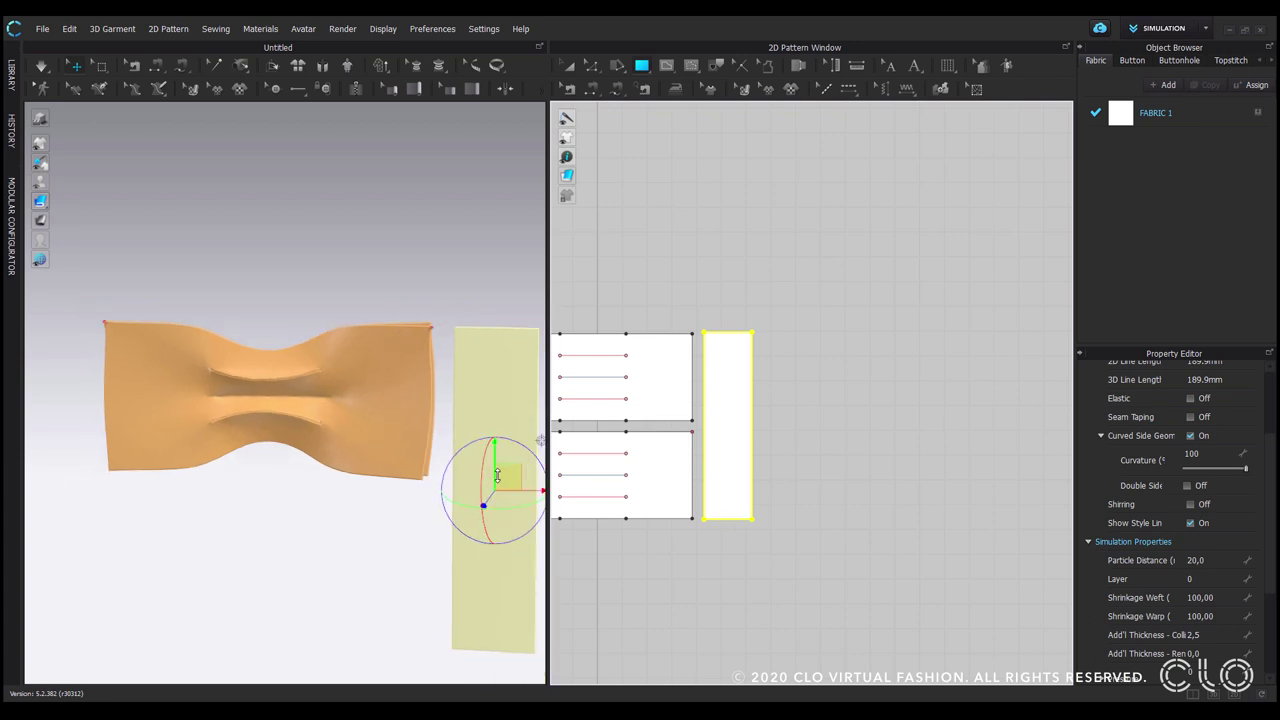
- Place the narrow band in front of the bow and bend its upper part back over the bow's top edge using a mesh selection
right_drag(437, 466, 205, 404)
drag(443, 359, 459, 358)
click(102, 66)
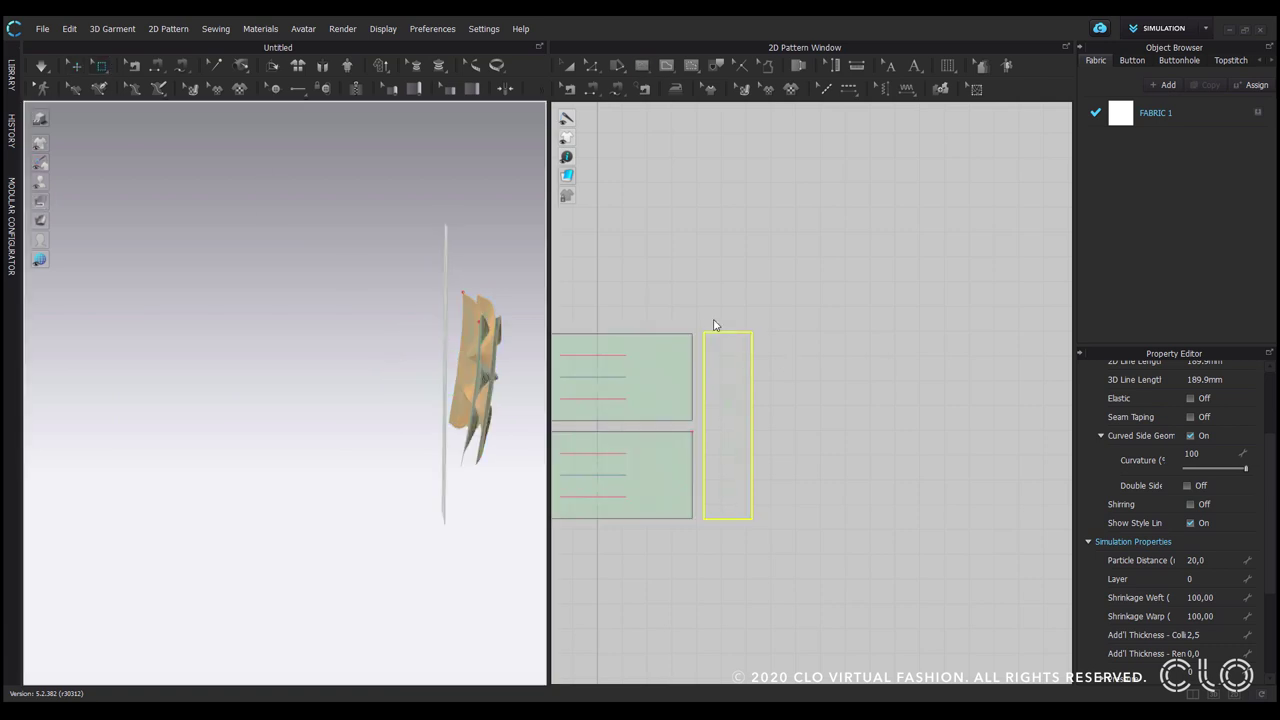
drag(702, 314, 780, 405)
middle_drag(499, 362, 386, 325)
click(325, 260)
drag(354, 213, 414, 246)
- Bend the lower part of the band back under the bow using a mesh selection
click(790, 477)
drag(700, 542, 636, 545)
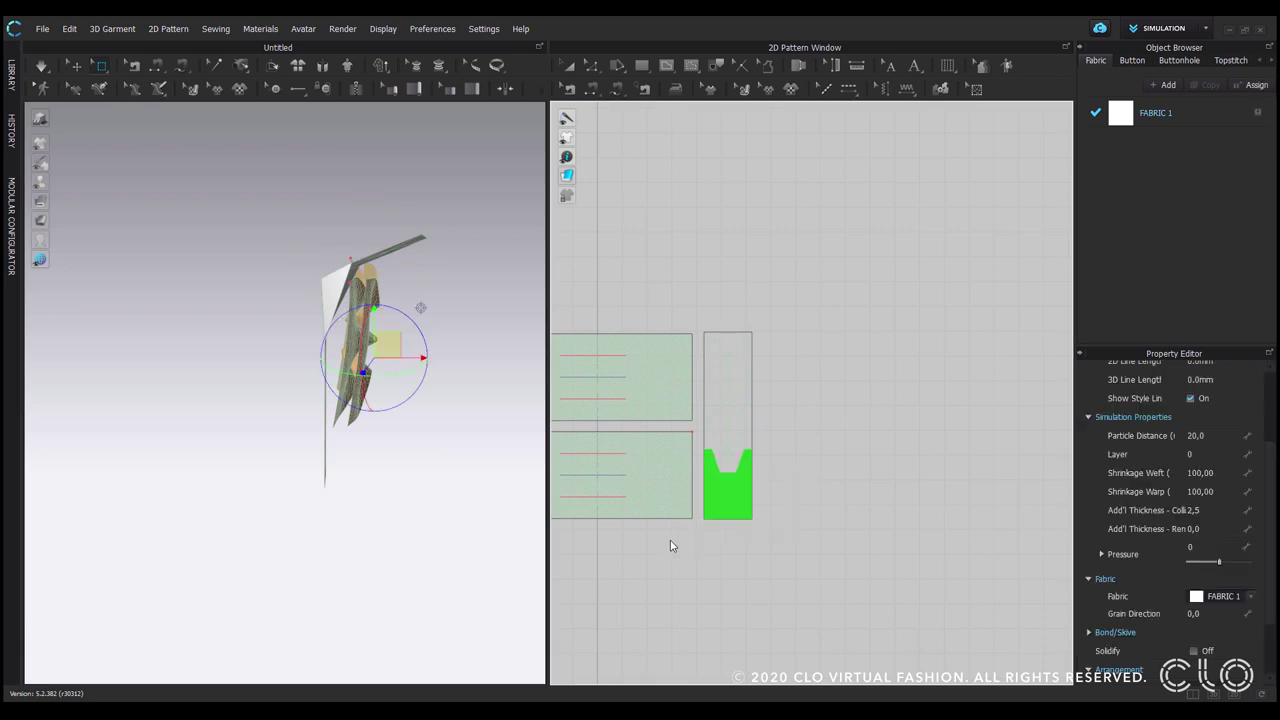
right_drag(345, 482, 286, 466)
click(323, 426)
drag(289, 471, 352, 460)
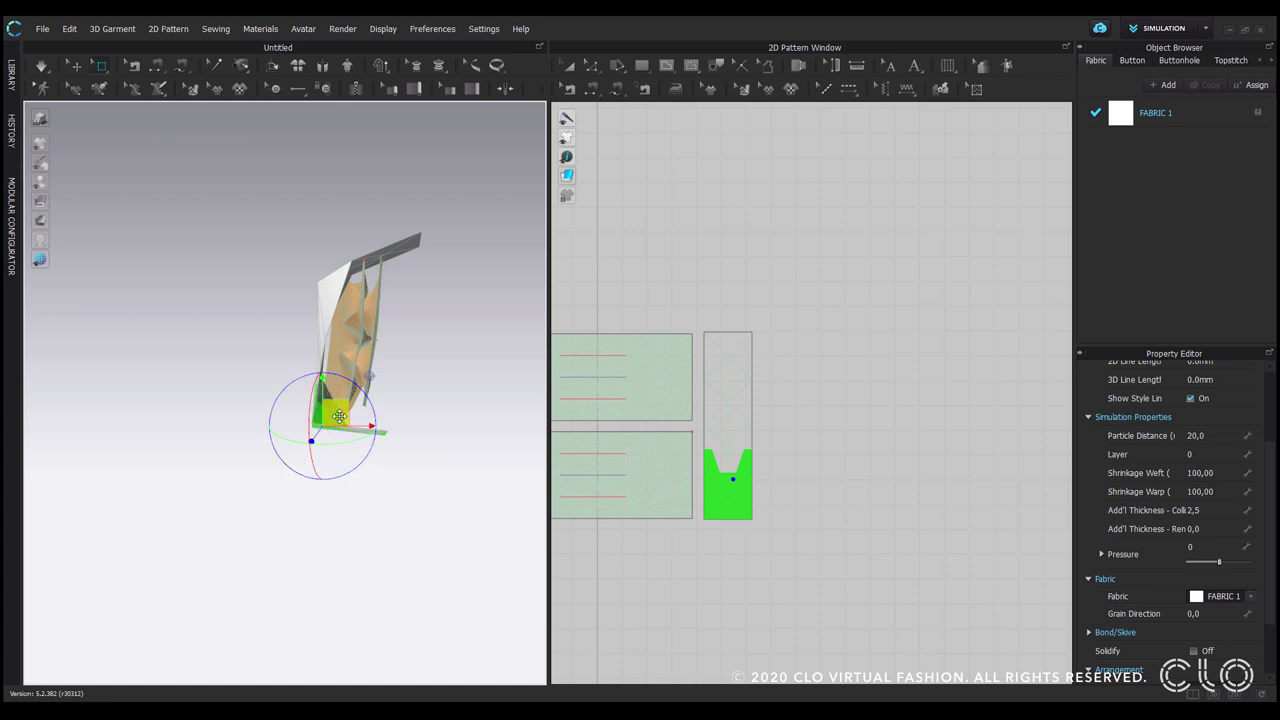
click(880, 466)
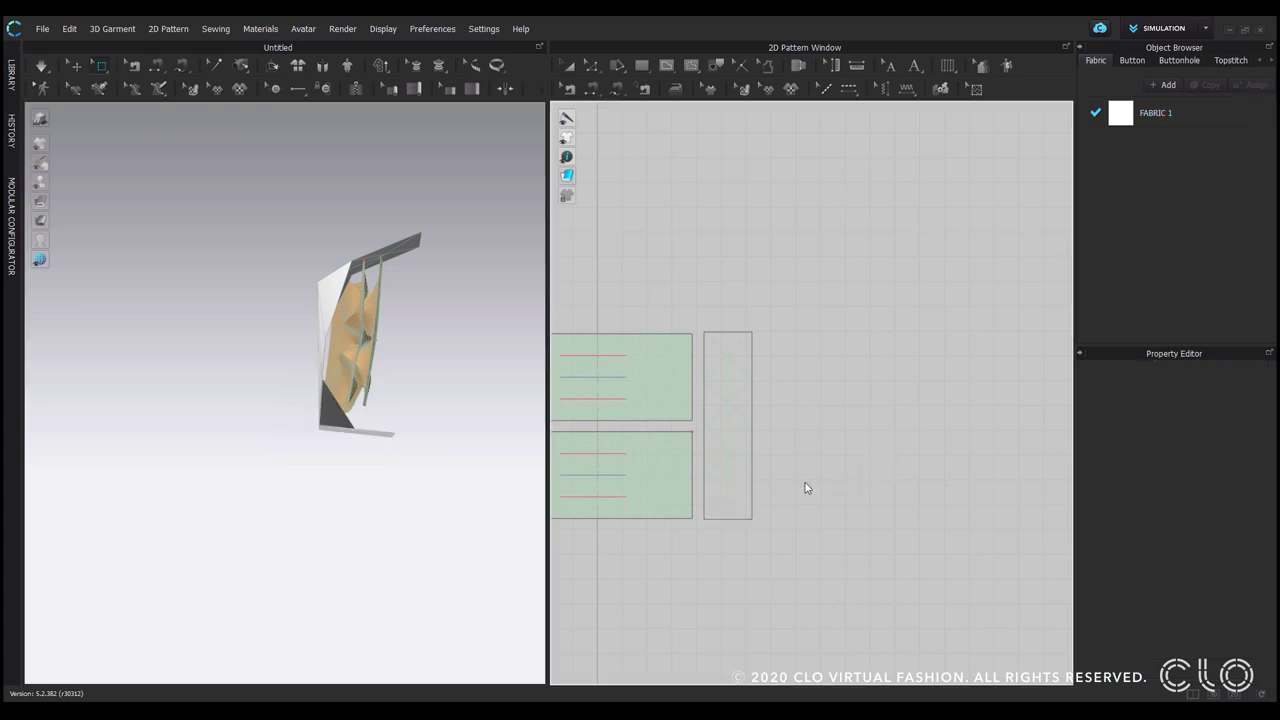
- Sew the band's two short ends to each other so it closes behind the bow
key(b)
click(752, 360)
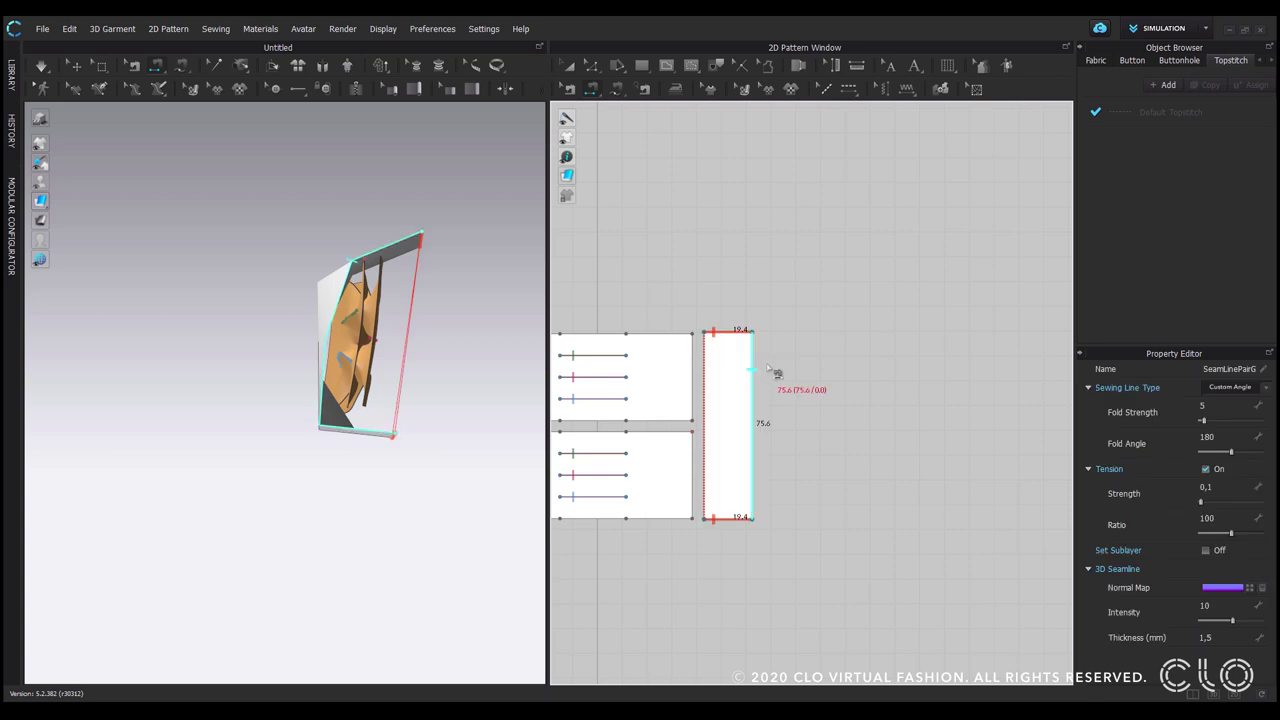
key(a)
- Set the band's Particle Distance to 3 mm, accepting the slower simulation, and its additional collision thickness to 5 mm
click(750, 406)
click(1205, 560)
text(3)
key(Return)
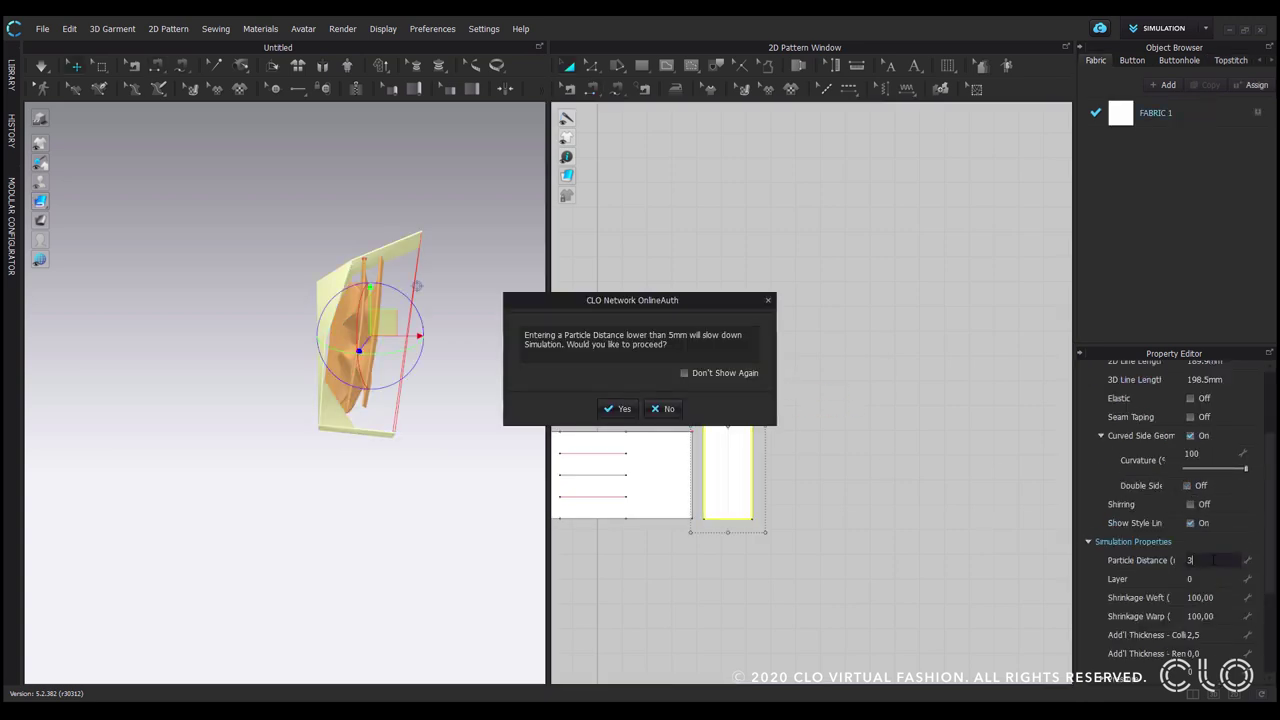
click(617, 408)
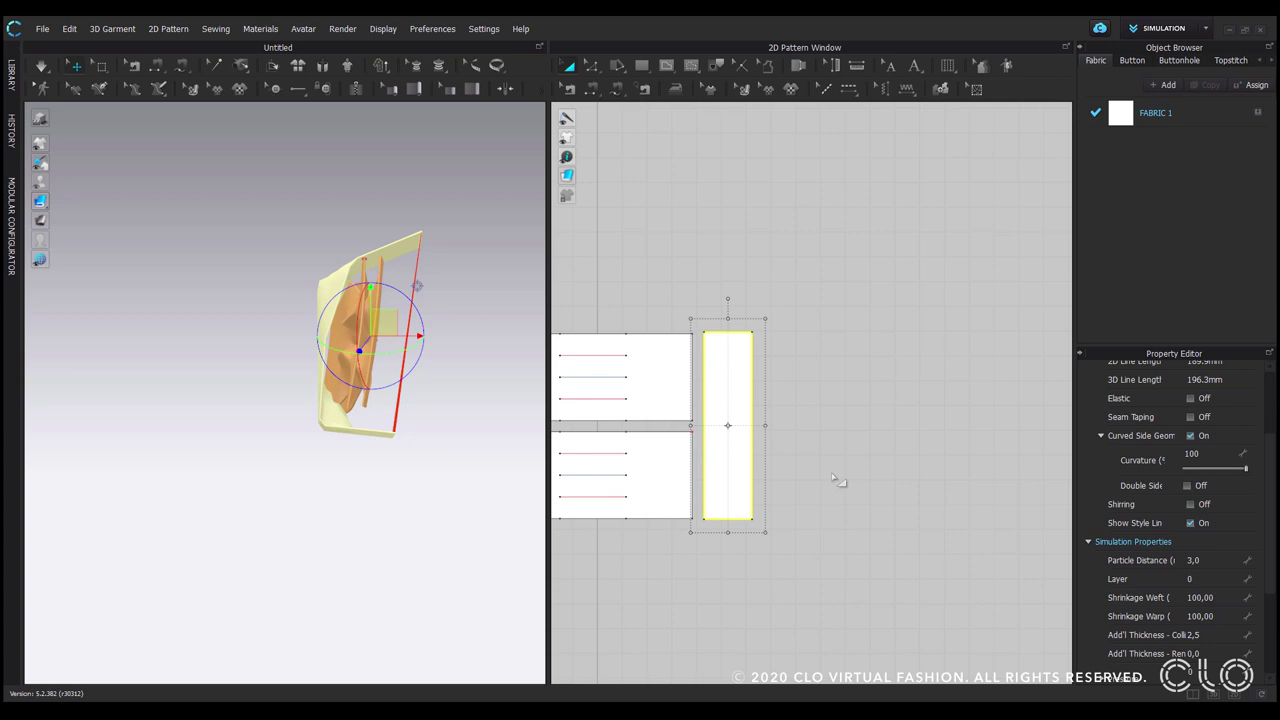
click(1209, 636)
text(5)
key(Return)
click(803, 520)
- Simulate the garment so the sewn band wraps around the bow's centre, and stop the simulation
key(space)
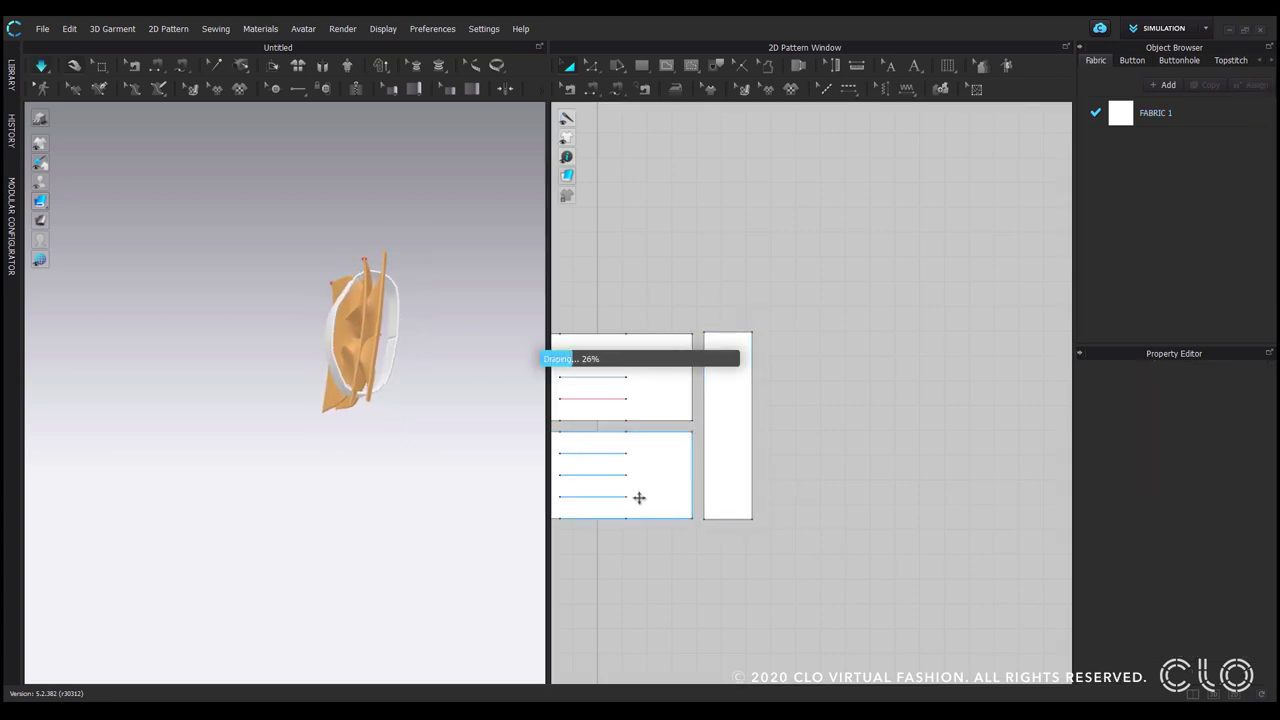
right_drag(323, 443, 437, 457)
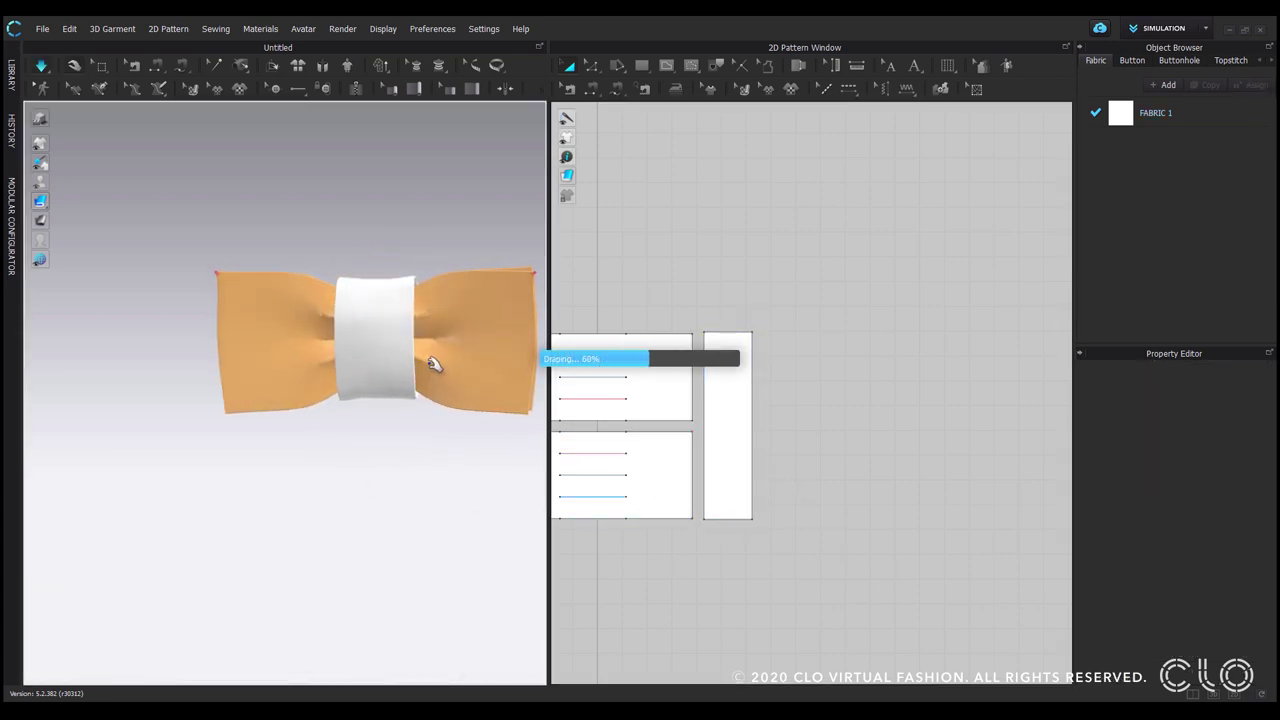
scroll(434, 362, down, 1)
middle_drag(434, 362, 331, 368)
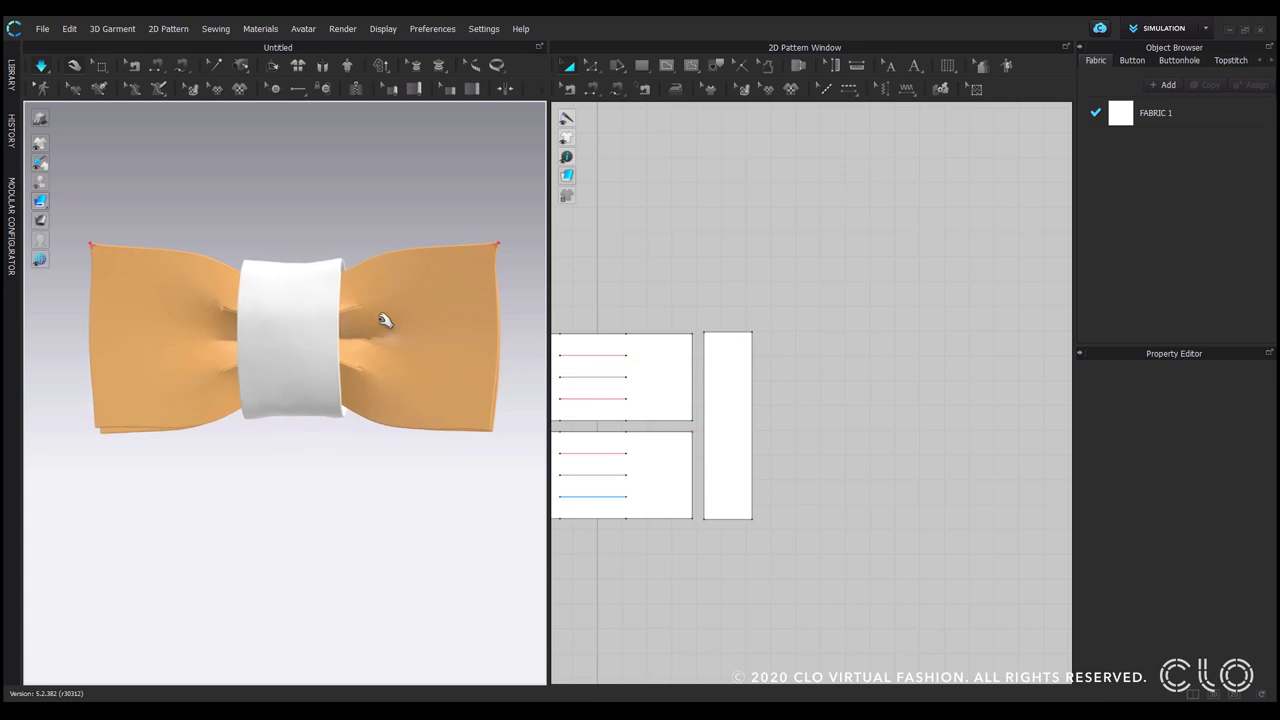
key(space)
- Set the additional rendering thickness of all three patterns to 2 mm
middle_drag(640, 312, 784, 289)
scroll(784, 289, down, 2)
drag(688, 310, 918, 460)
scroll(1220, 632, down, 2)
click(1205, 614)
text(2)
key(Return)
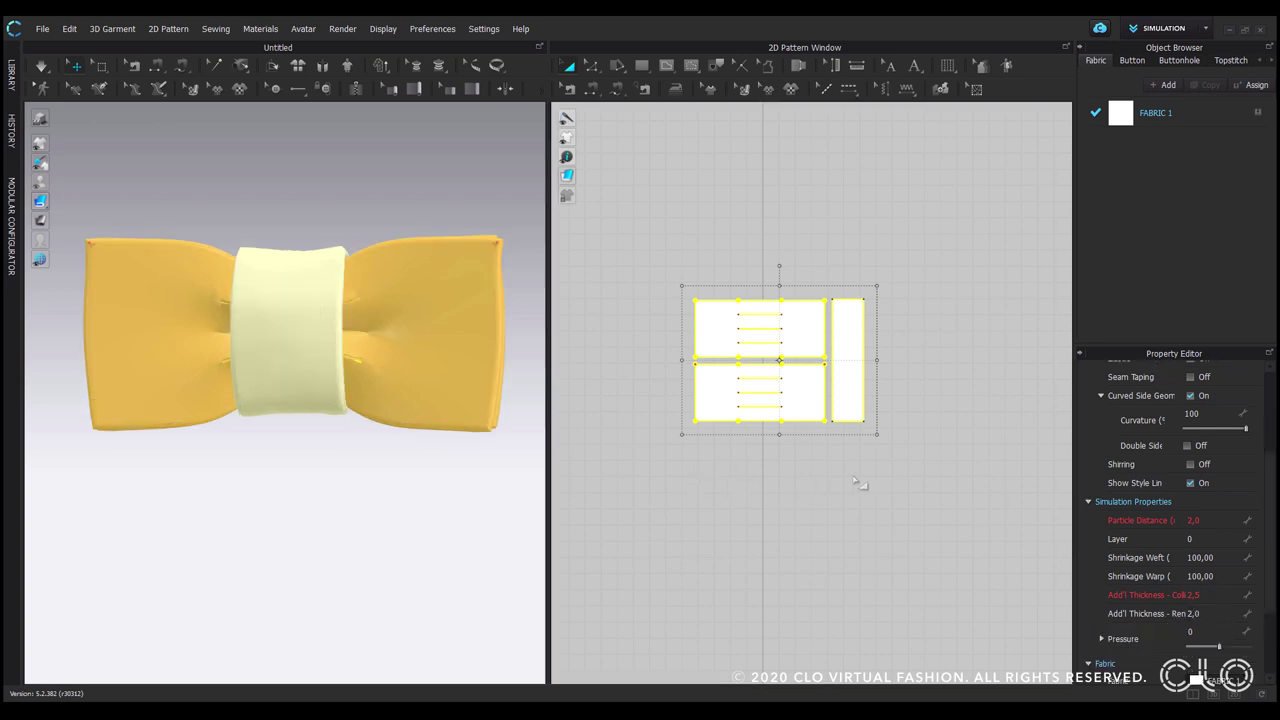
- Set the band pattern's Shrinkage Warp to 90 and simulate briefly to tighten it around the bow
click(855, 386)
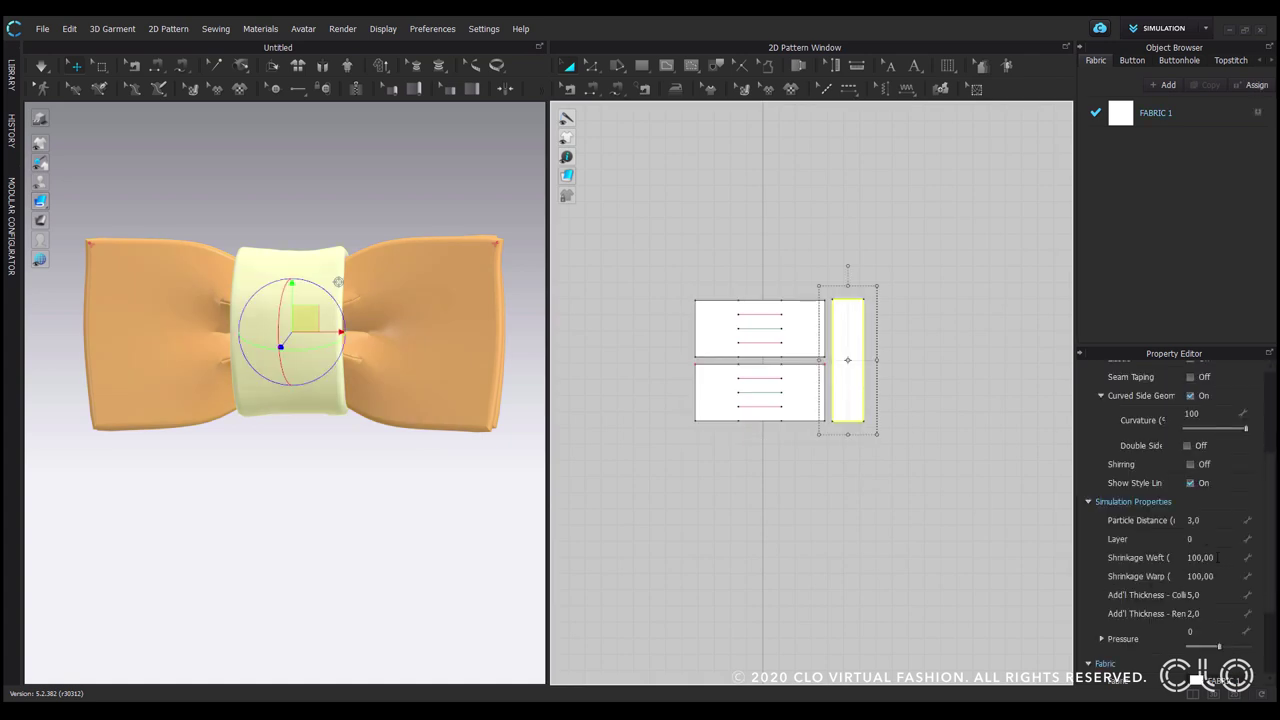
click(1211, 576)
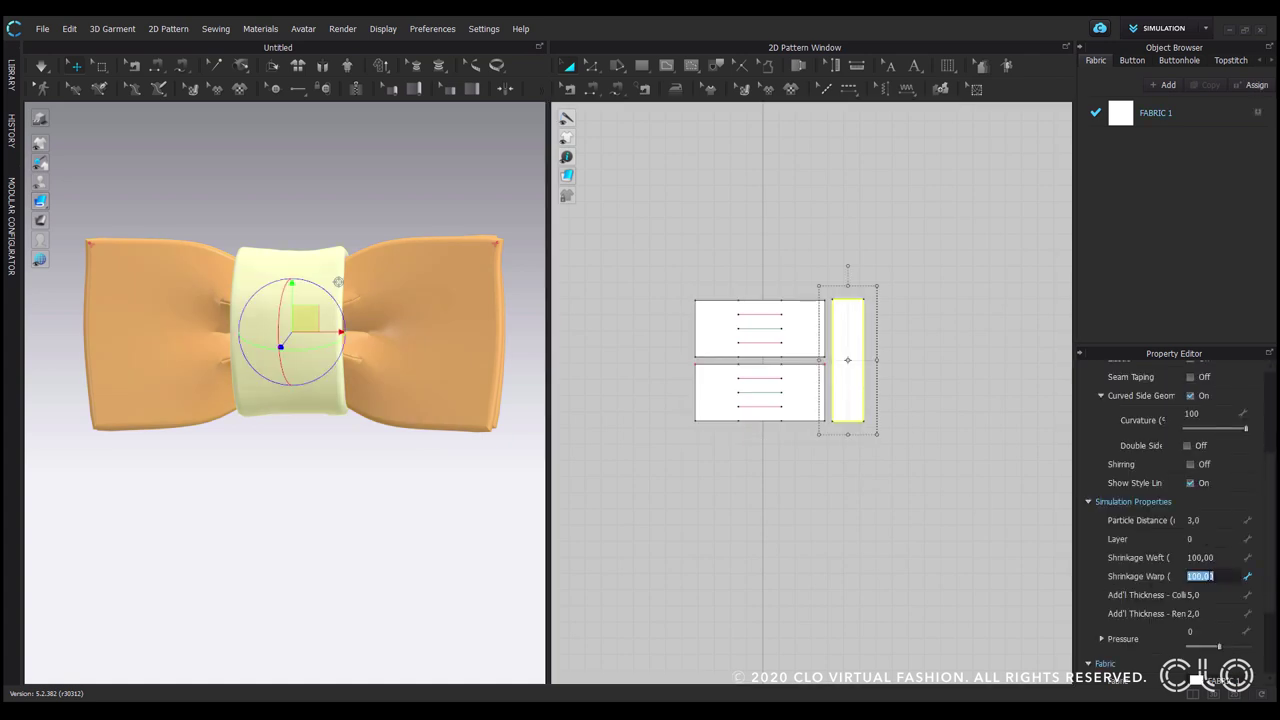
text(90)
key(Return)
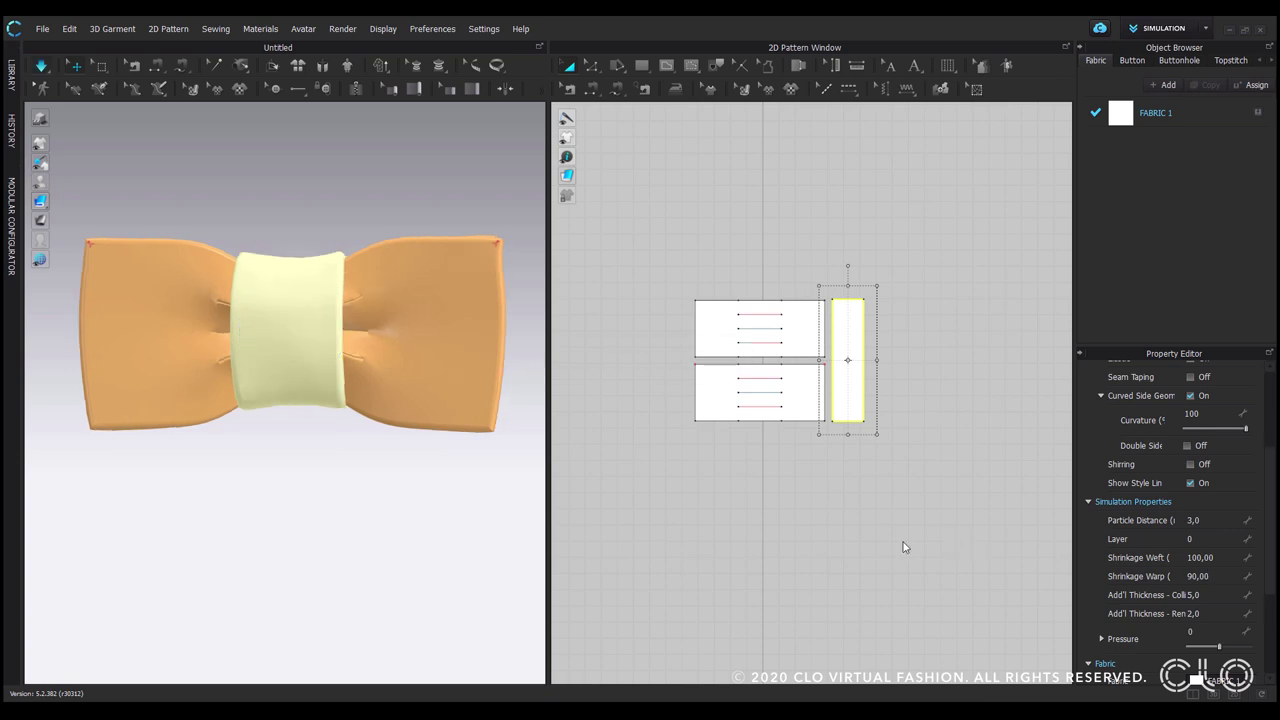
- Delete all pins from the bow in the 3D view
scroll(321, 285, up, 1)
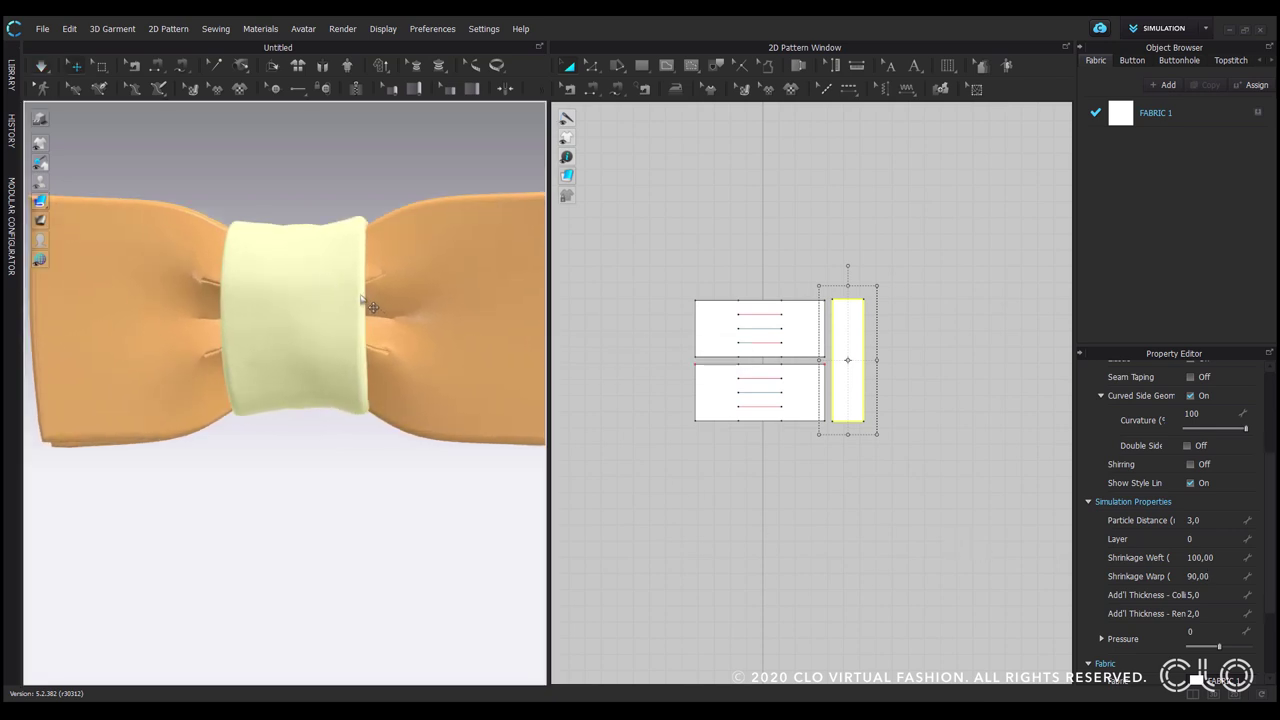
scroll(360, 298, down, 2)
right_drag(392, 339, 363, 344)
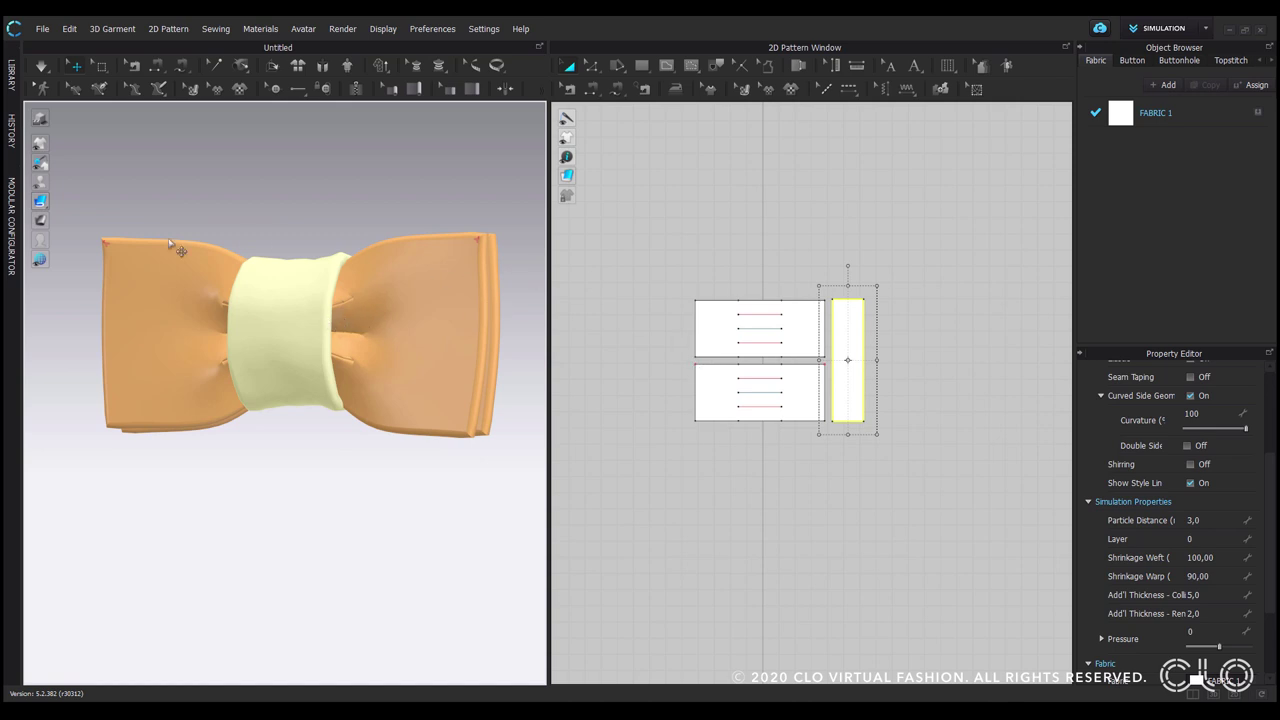
click(479, 242)
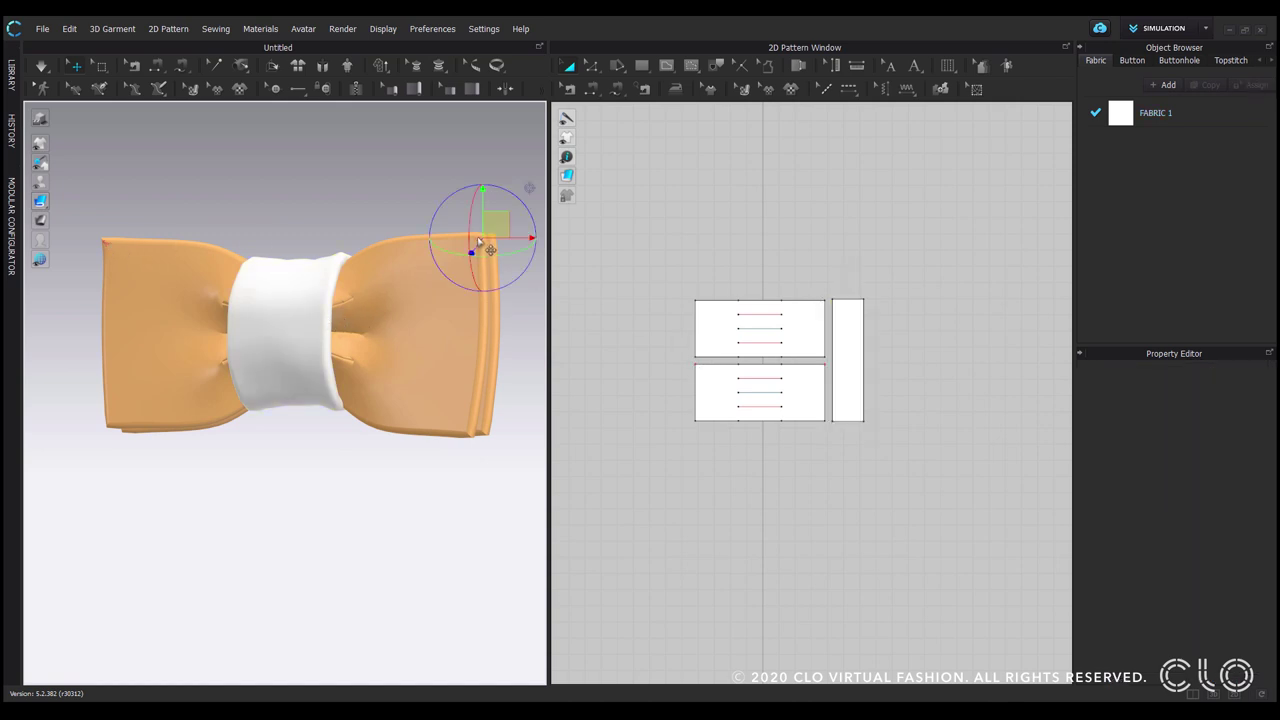
right_click(479, 242)
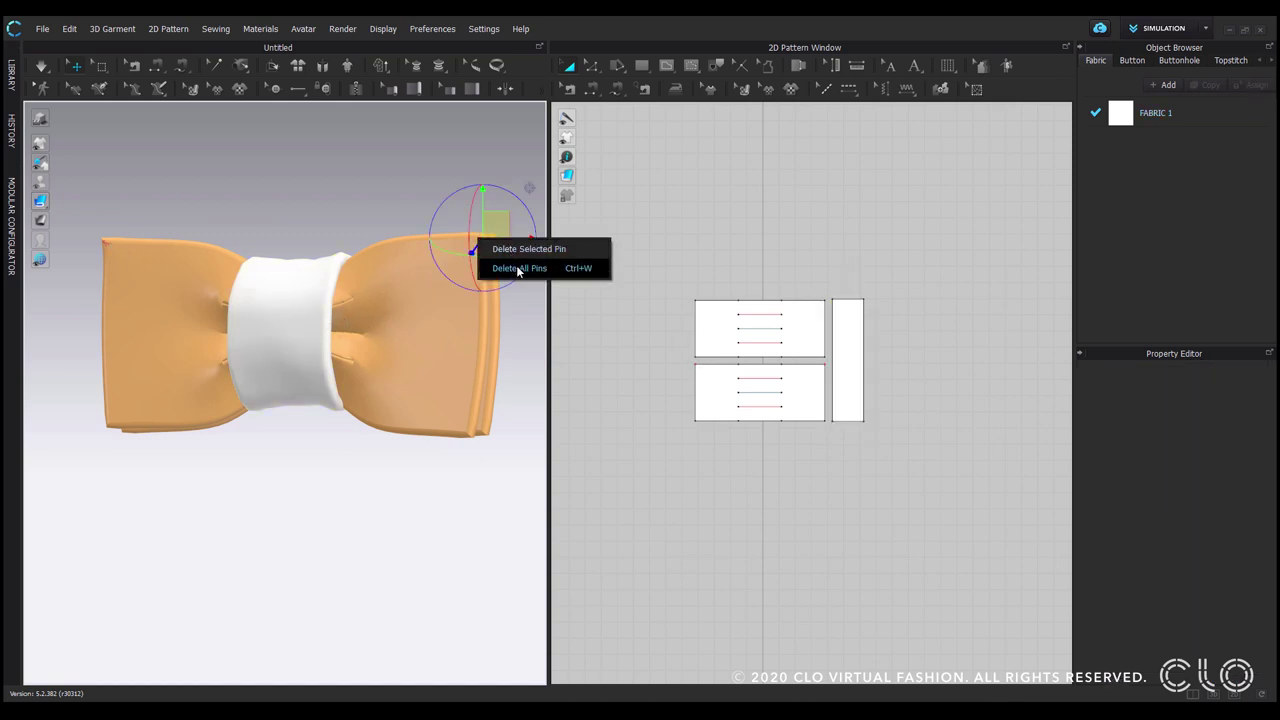
click(514, 271)
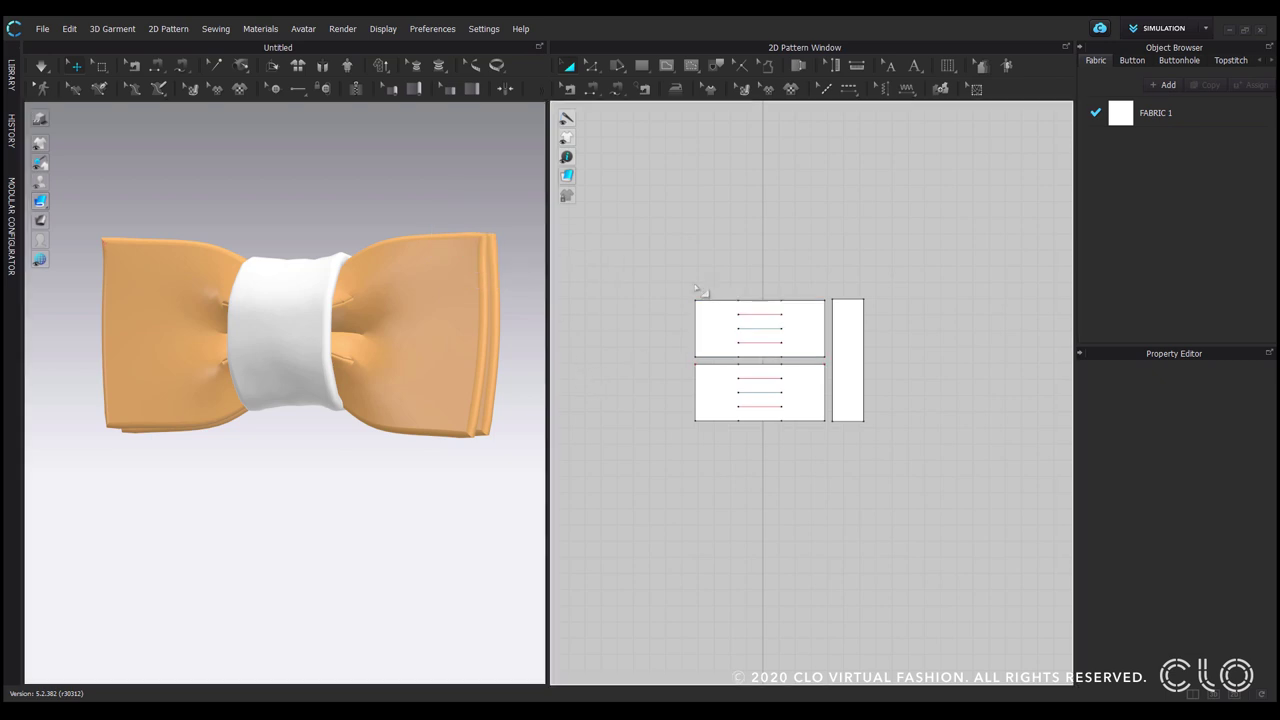
- Turn off strengthening for the bow patterns
click(700, 308)
drag(657, 277, 890, 477)
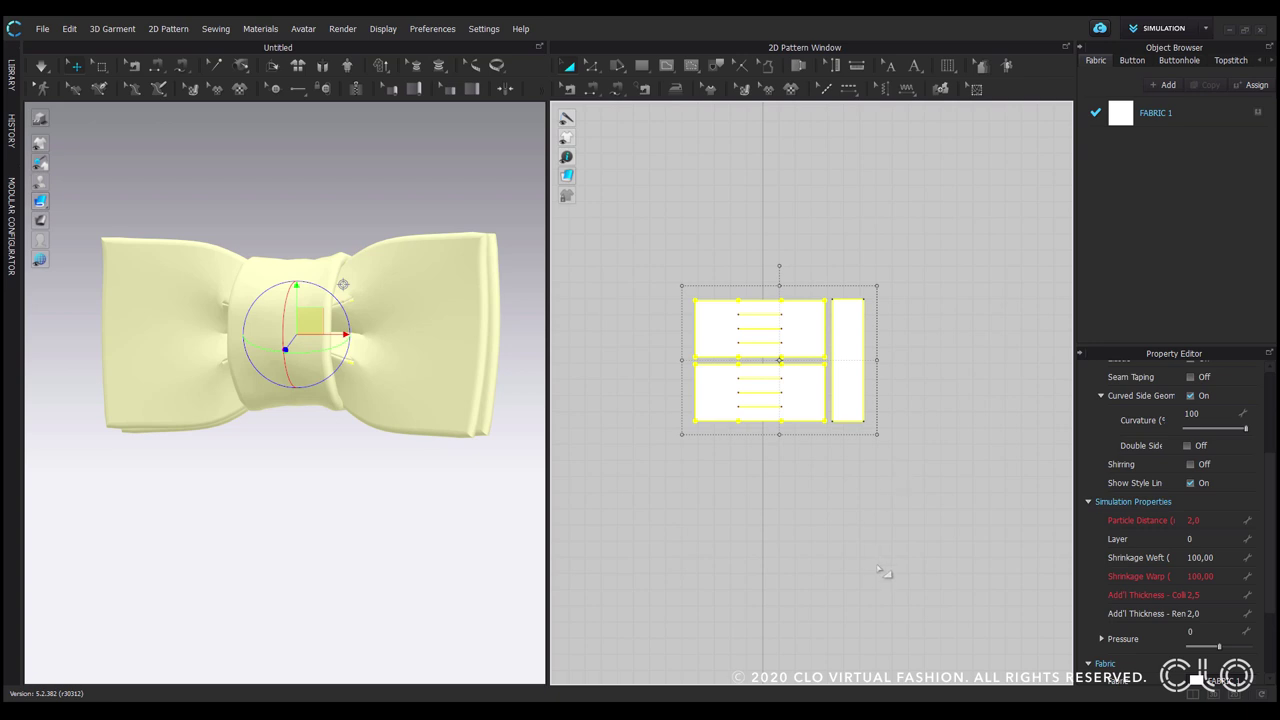
click(884, 574)
drag(650, 252, 925, 467)
click(846, 470)
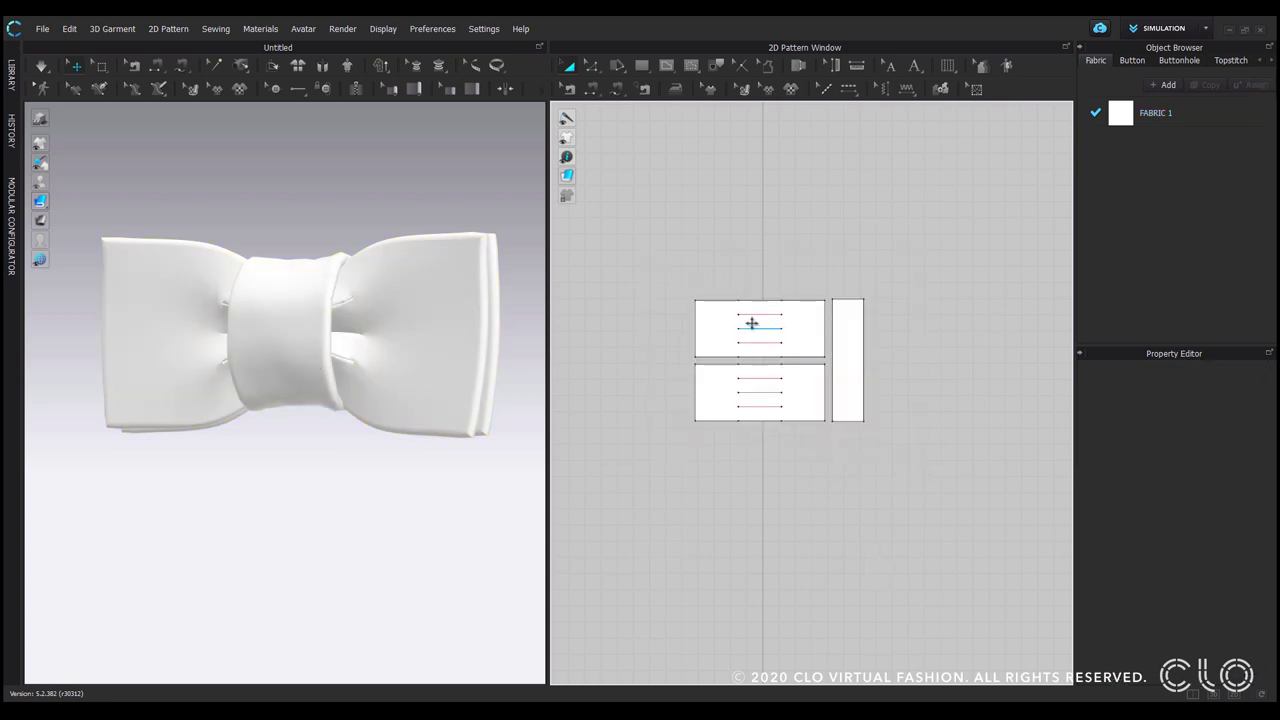
- Delete all six internal fold lines from the two bow patterns
click(770, 316)
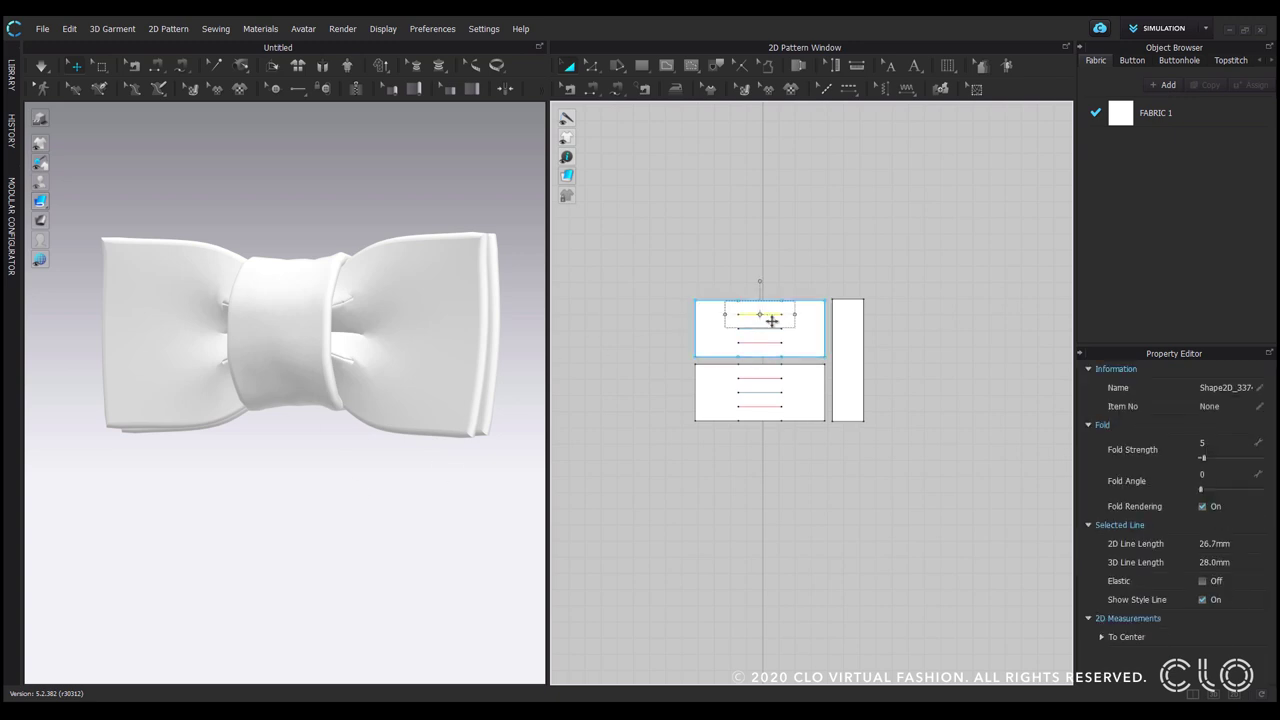
shift+click(766, 328)
shift+click(764, 342)
shift+click(762, 378)
shift+click(764, 392)
shift+click(764, 406)
key(Delete)
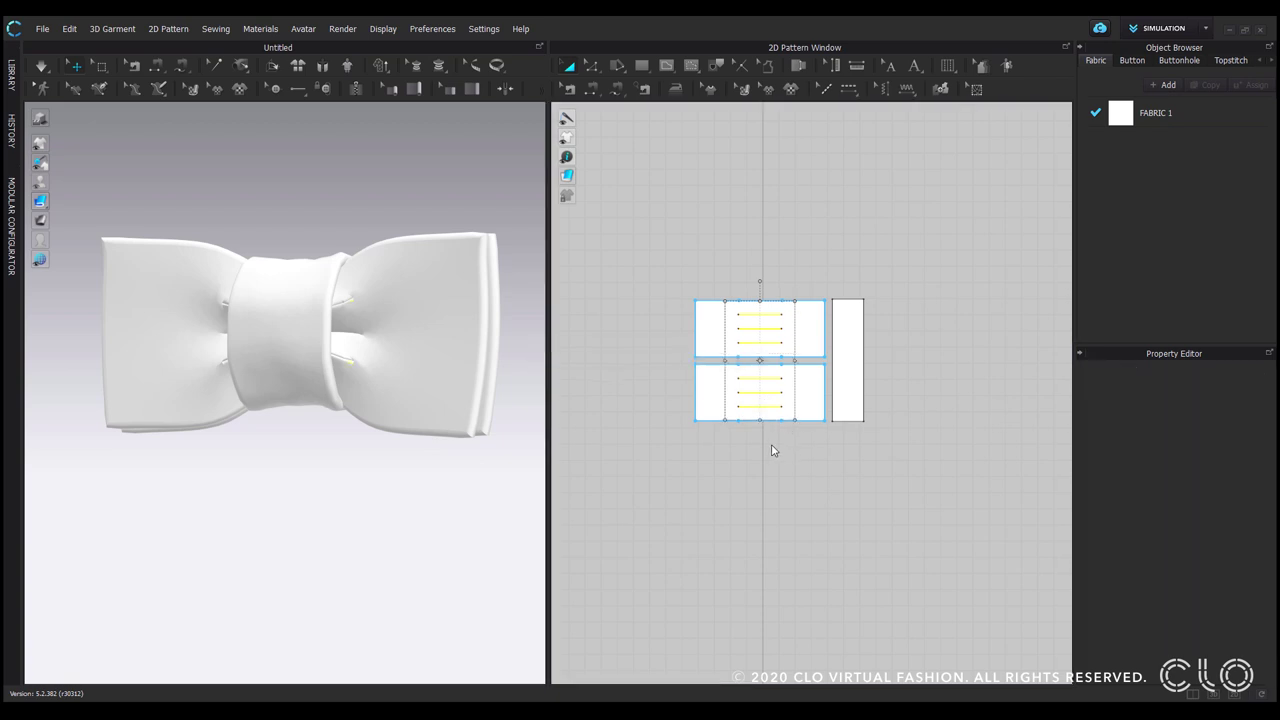
- Add the Cotton_40s_Poplin fabric from the library's Fabric folder to the project's fabric list
scroll(350, 325, up, 6)
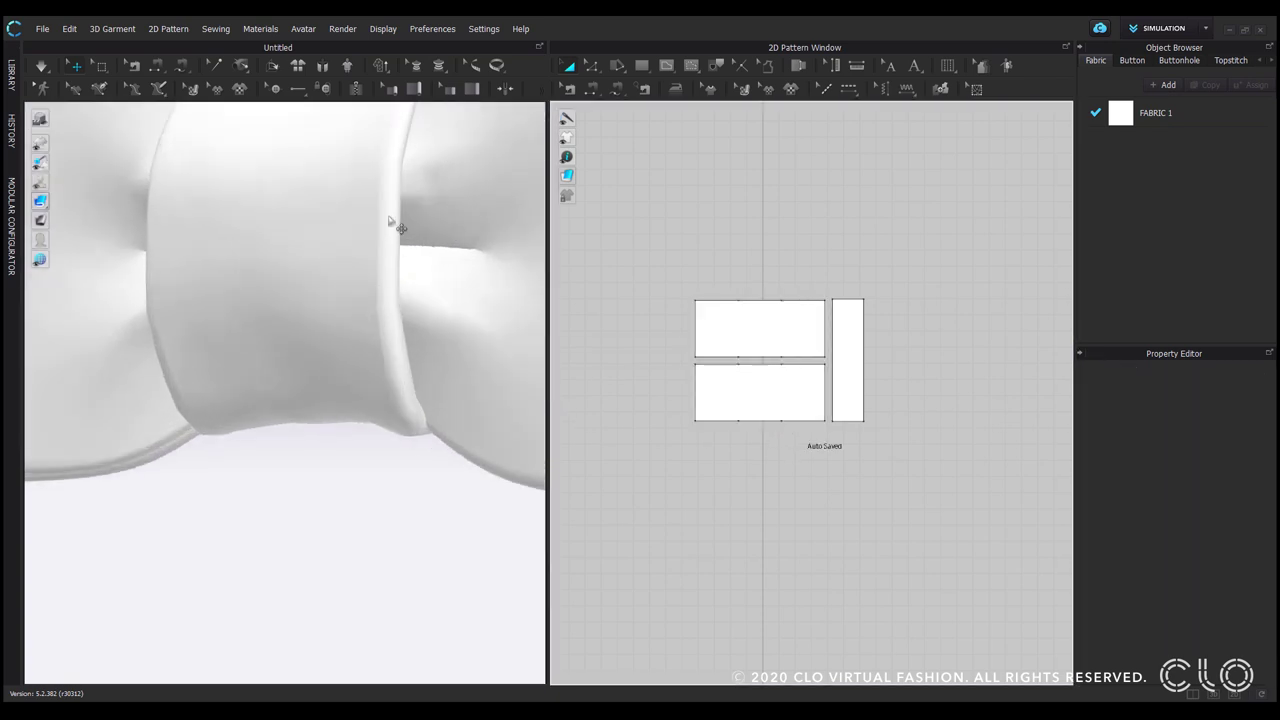
scroll(449, 357, down, 6)
right_drag(449, 357, 451, 400)
middle_drag(451, 400, 371, 370)
scroll(371, 370, down, 1)
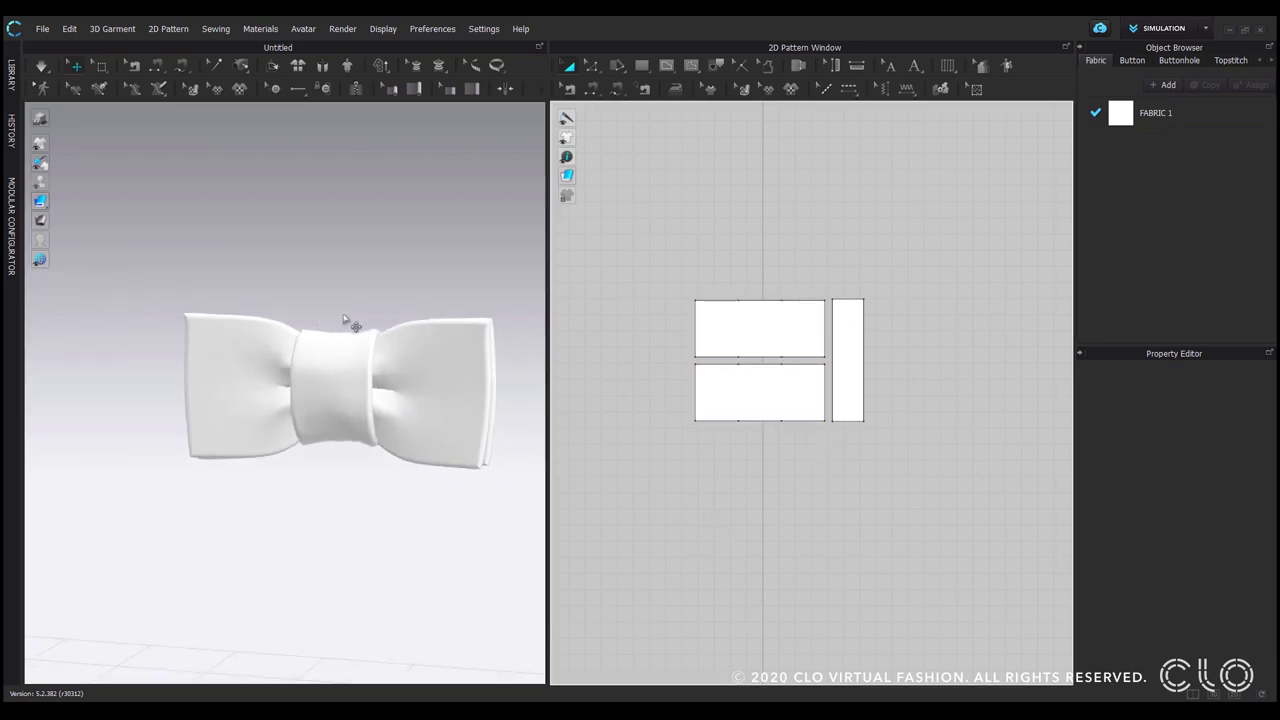
click(1150, 113)
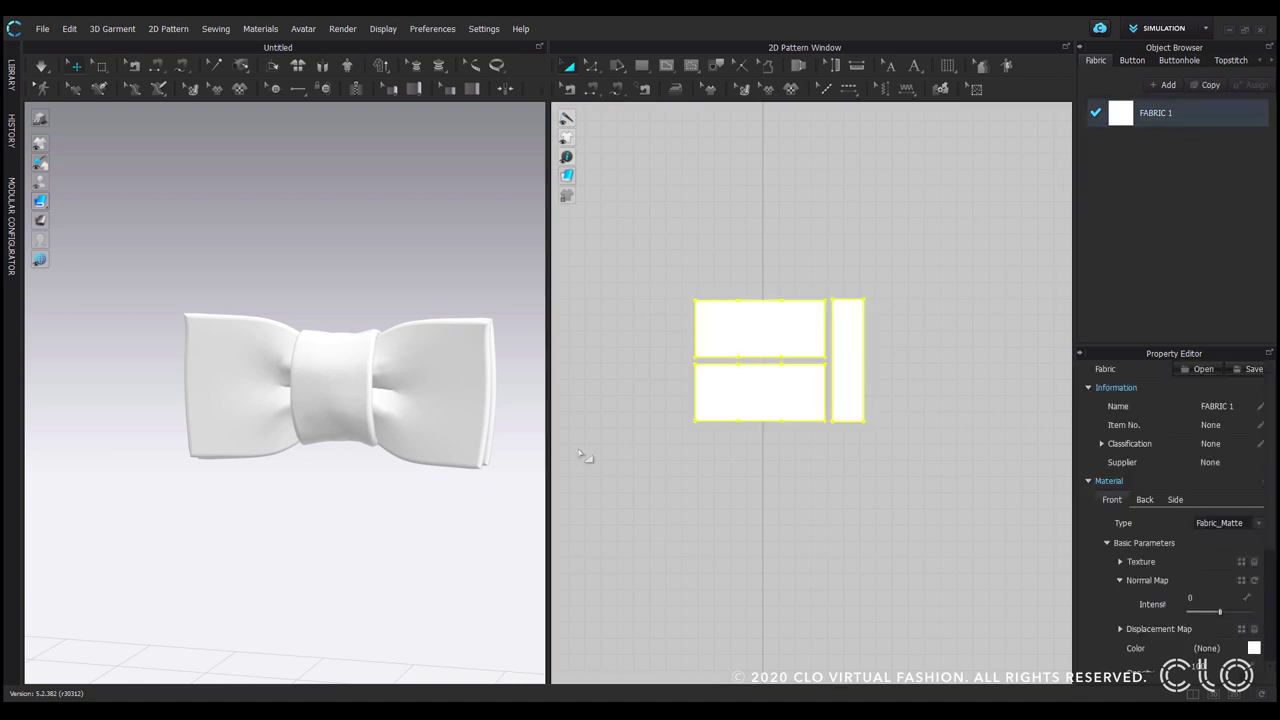
click(11, 75)
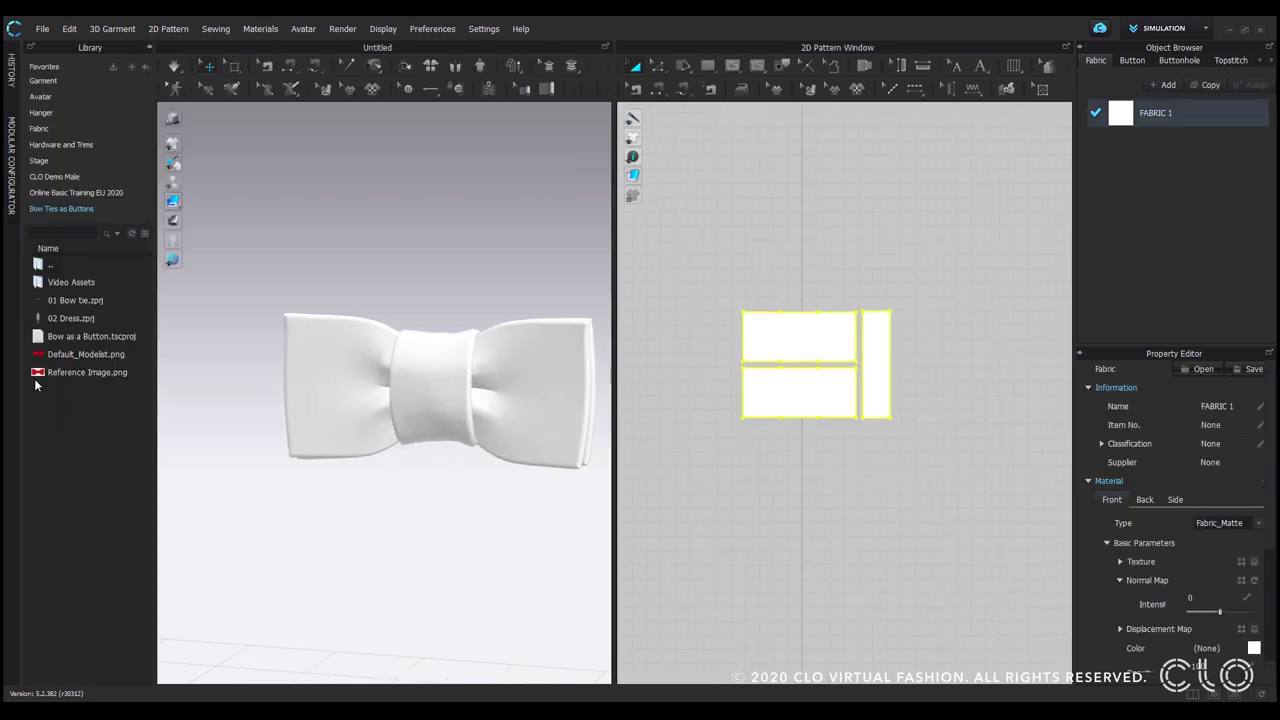
click(45, 126)
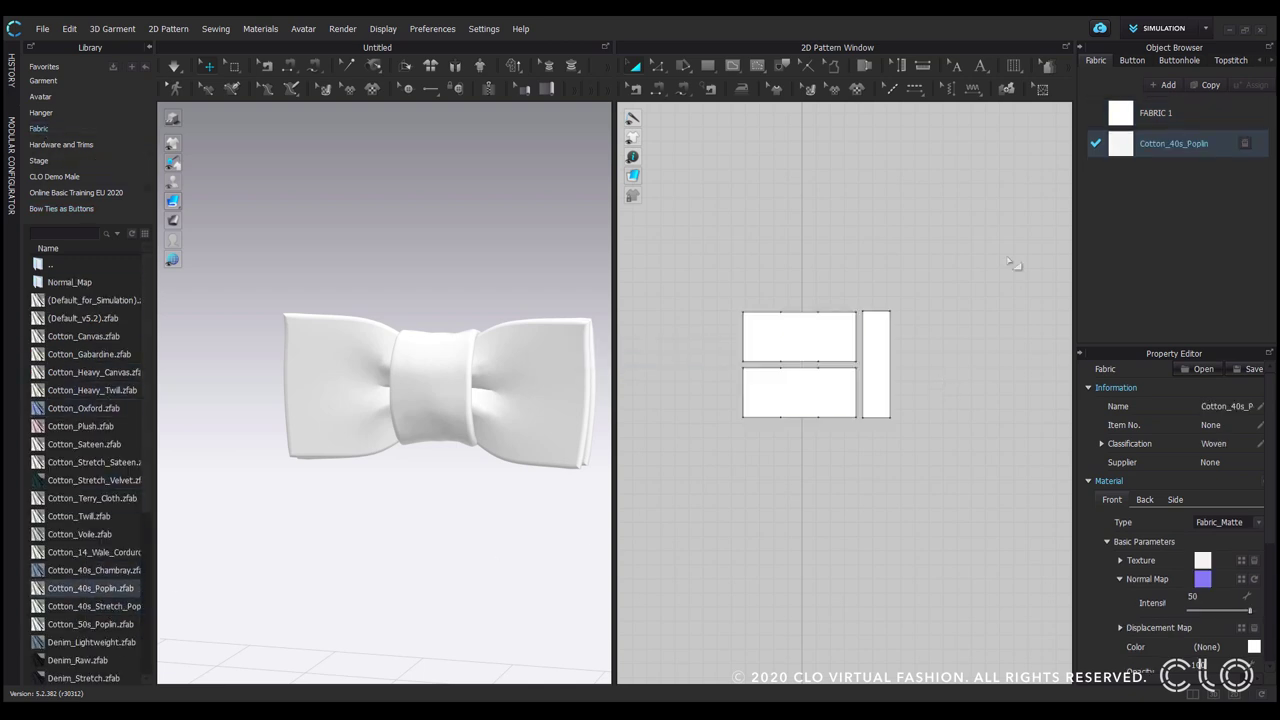
- Assign the Cotton_40s_Poplin fabric to all three patterns
drag(644, 262, 885, 473)
click(1172, 143)
scroll(1206, 535, down, 4)
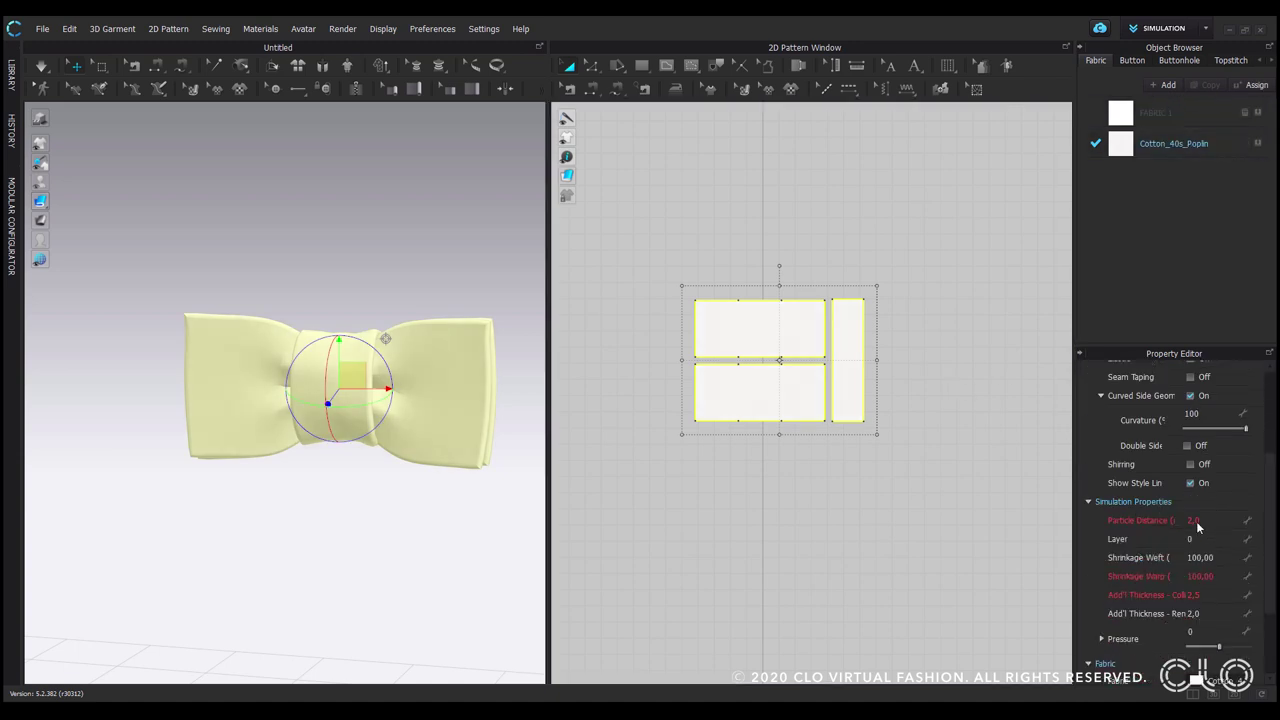
- Change the color of the Cotton_40s_Poplin fabric to a saturated red
click(1184, 141)
click(1254, 647)
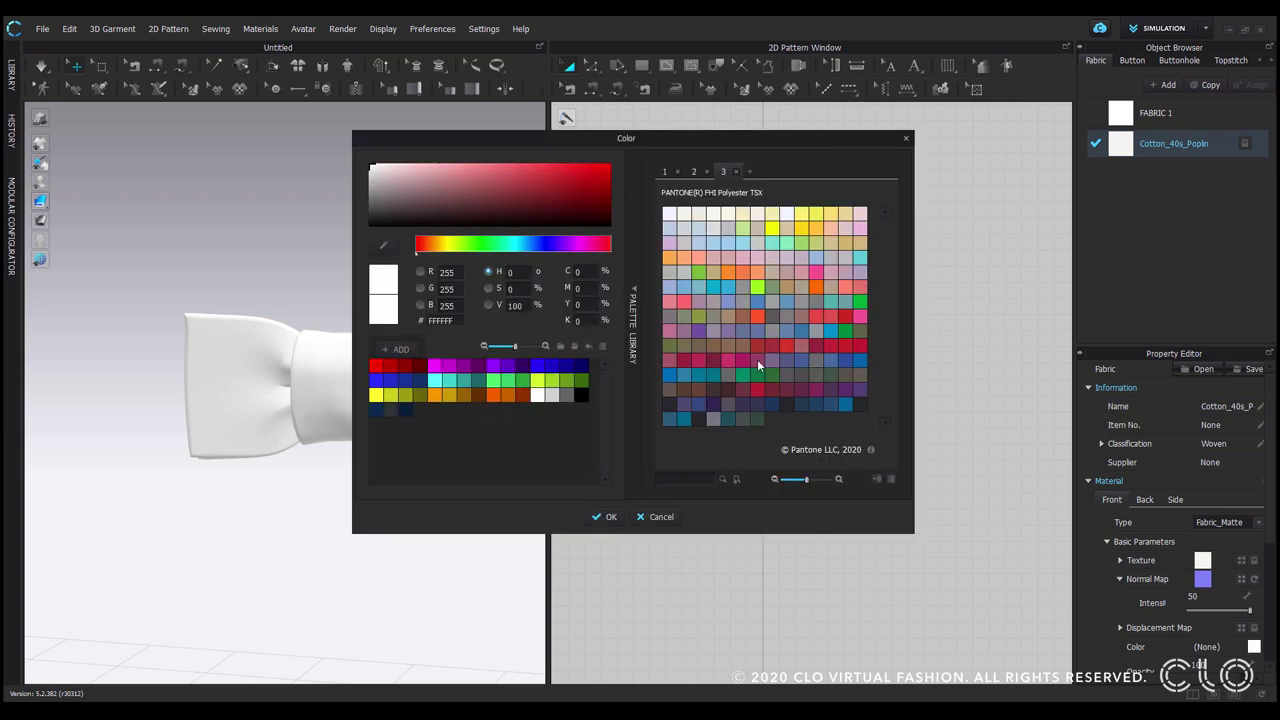
click(597, 167)
click(605, 516)
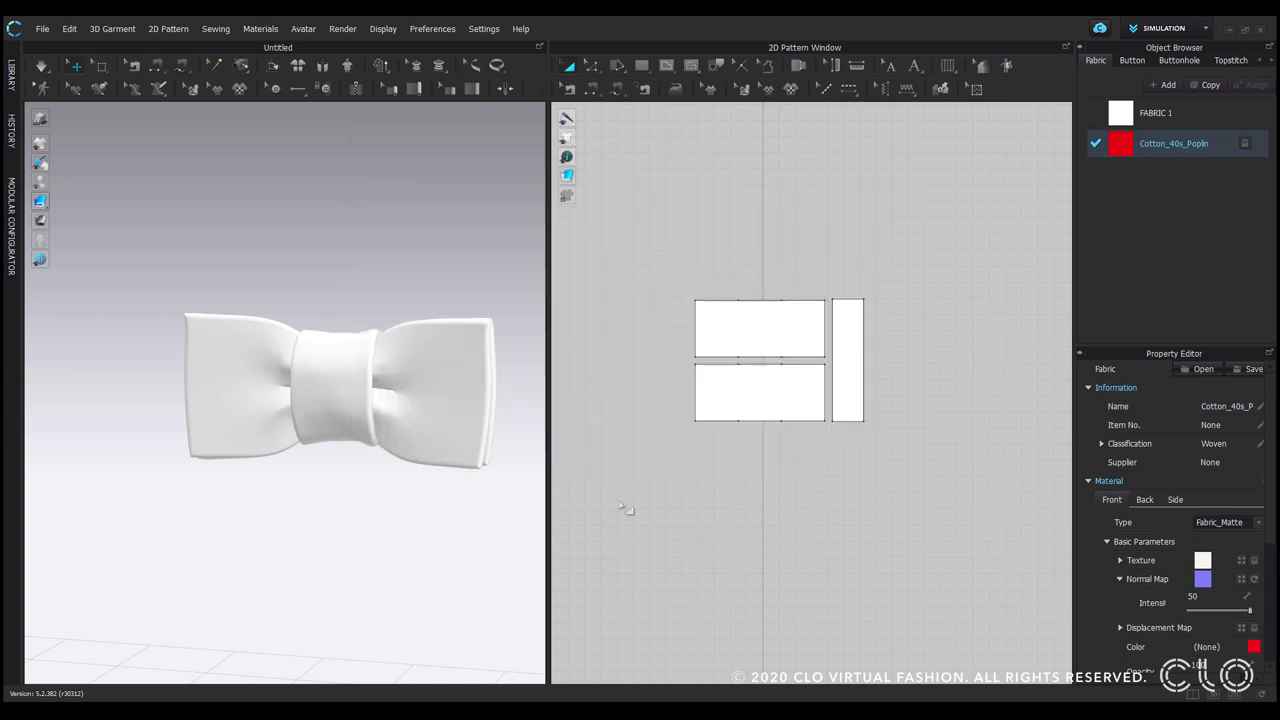
- Apply the red Cotton_40s_Poplin fabric to the two bow patterns and the band, and show the bow from the front
drag(645, 250, 920, 465)
drag(1143, 148, 779, 317)
scroll(372, 385, up, 3)
scroll(380, 390, down, 5)
key(2)
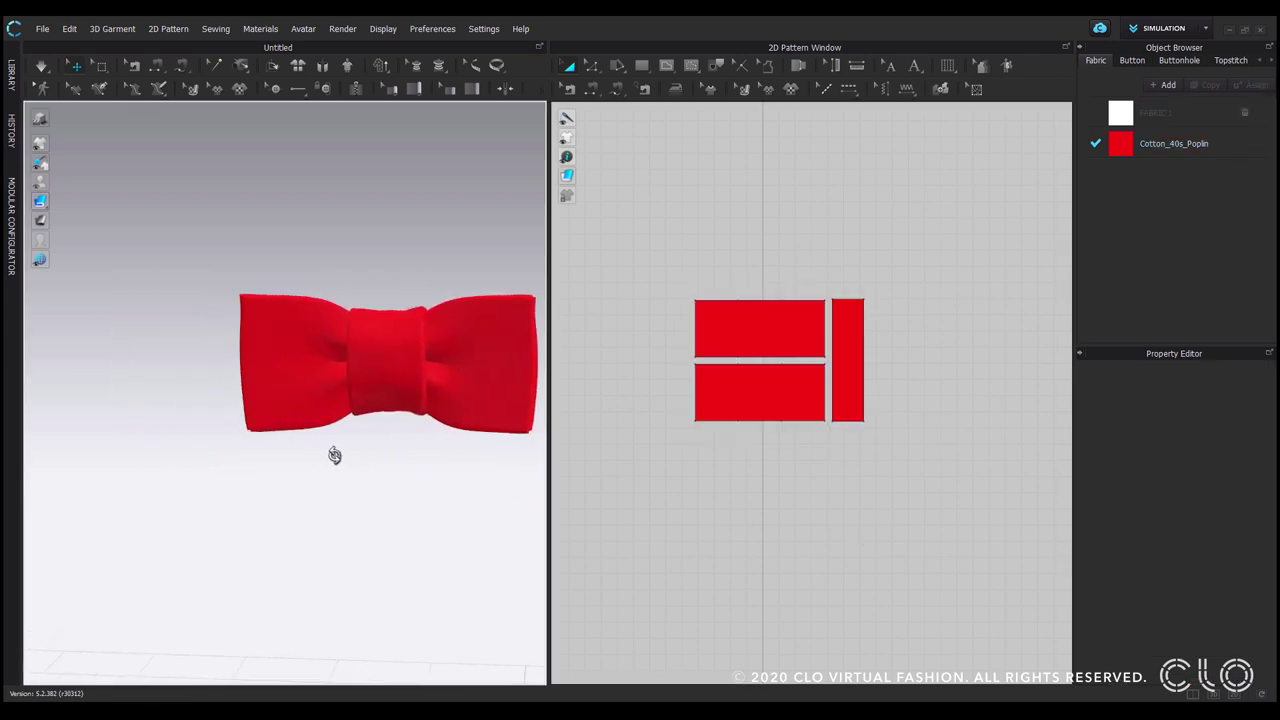
middle_drag(354, 443, 266, 428)
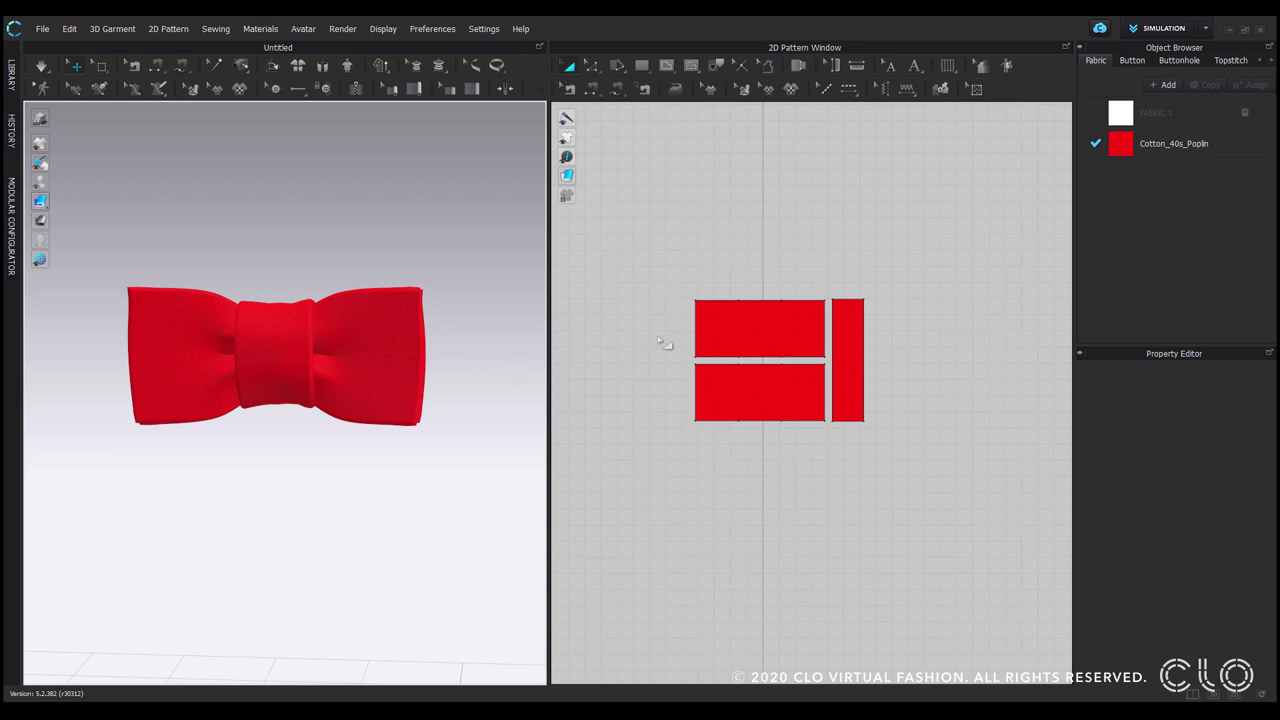
- Select all three bow patterns and start an OBJ export saved as Bow Tie in the Bow Ties as Buttons folder
drag(666, 267, 910, 450)
scroll(314, 477, up, 5)
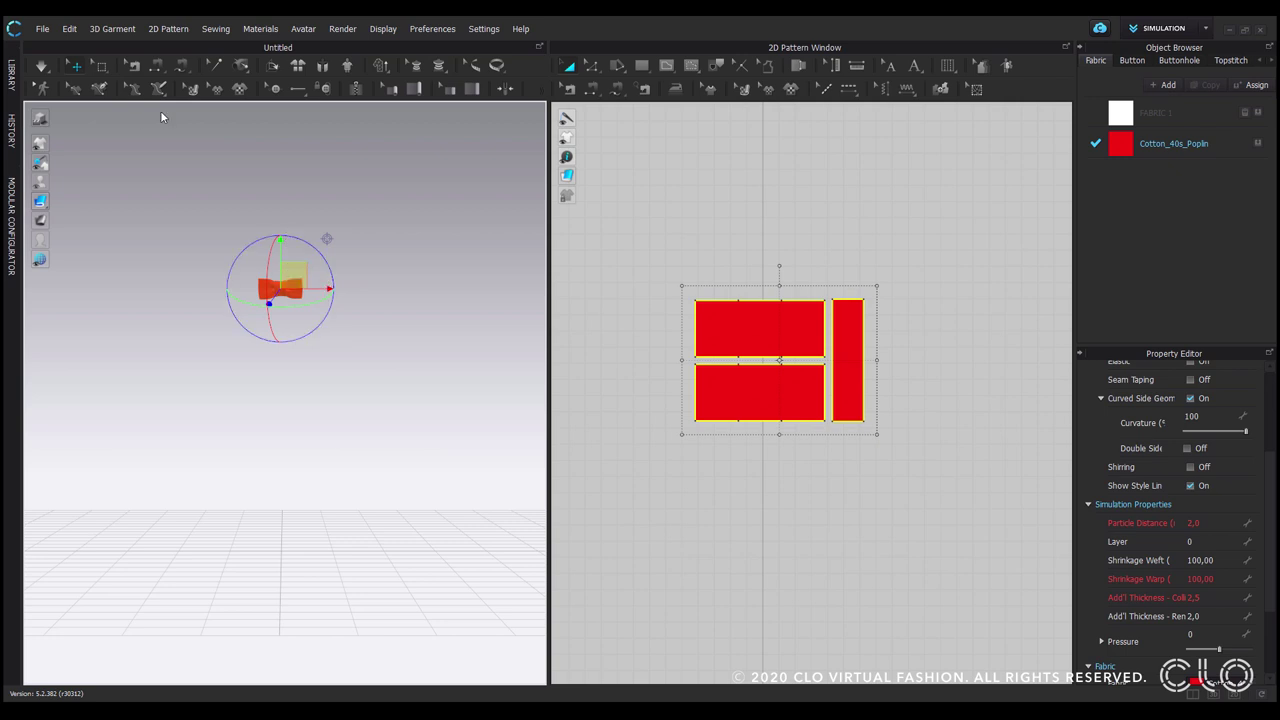
click(42, 28)
mouse_move(71, 208)
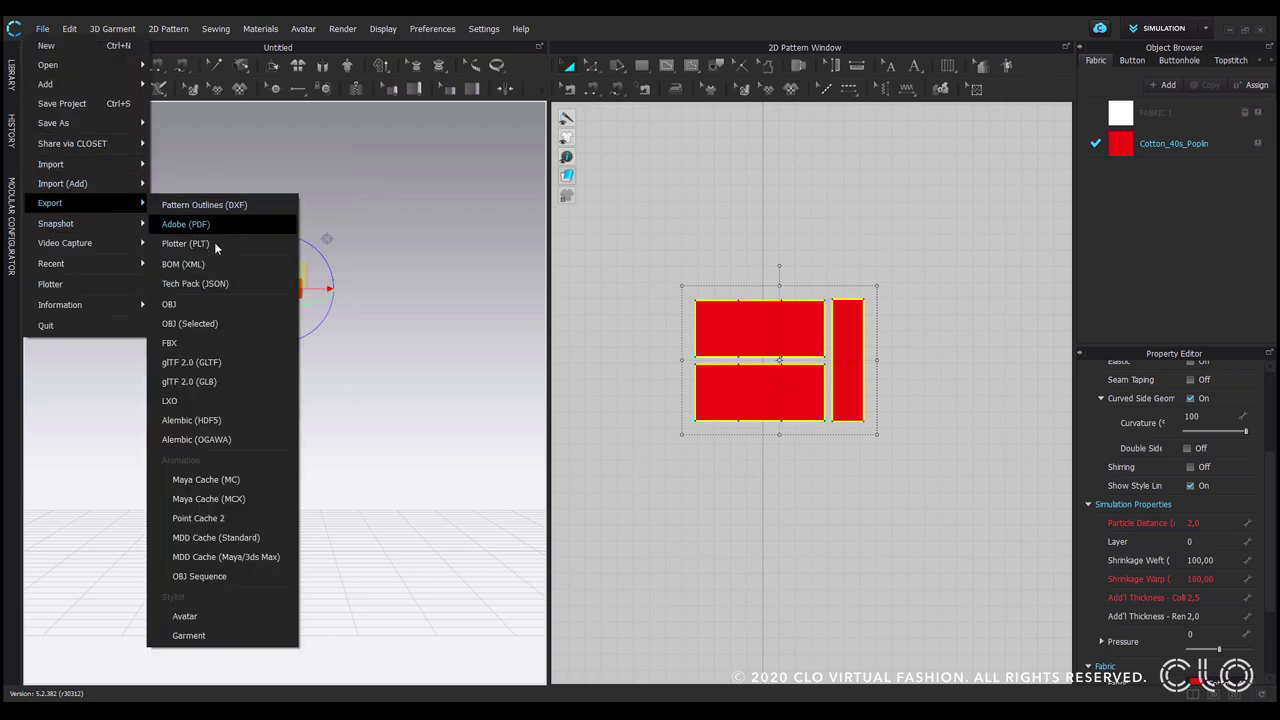
click(216, 304)
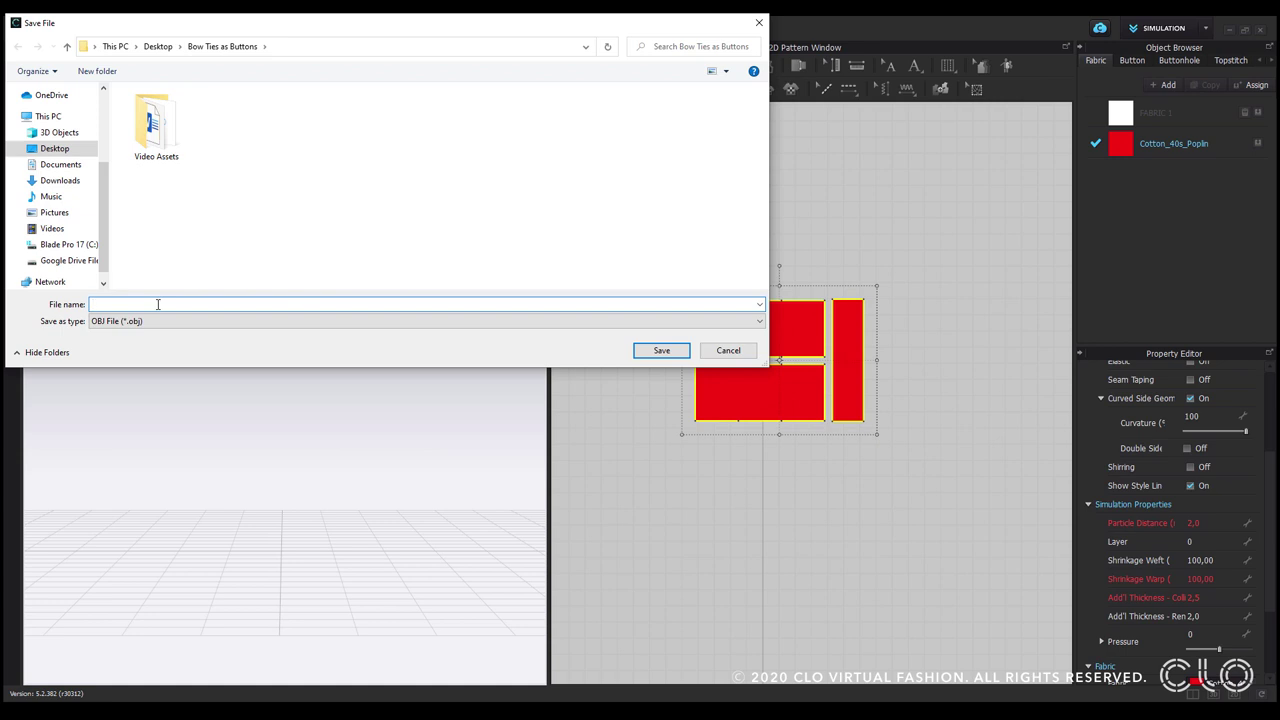
text(Bow Tie)
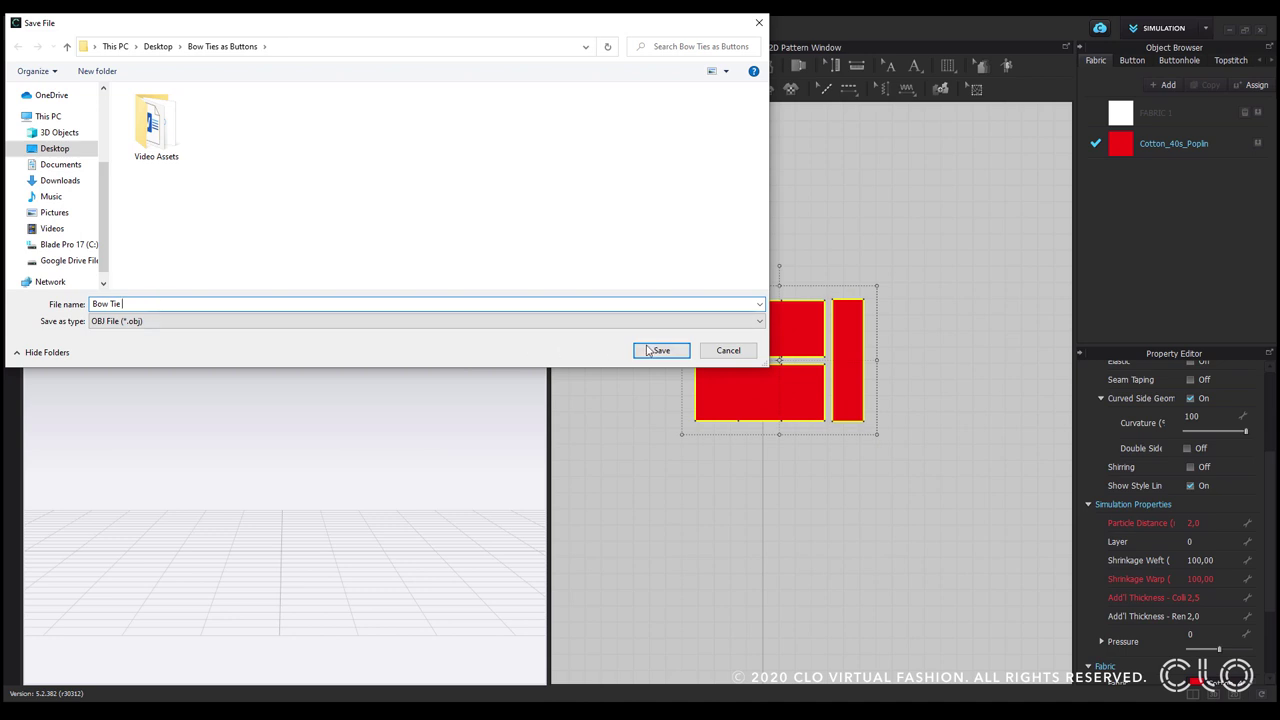
click(660, 350)
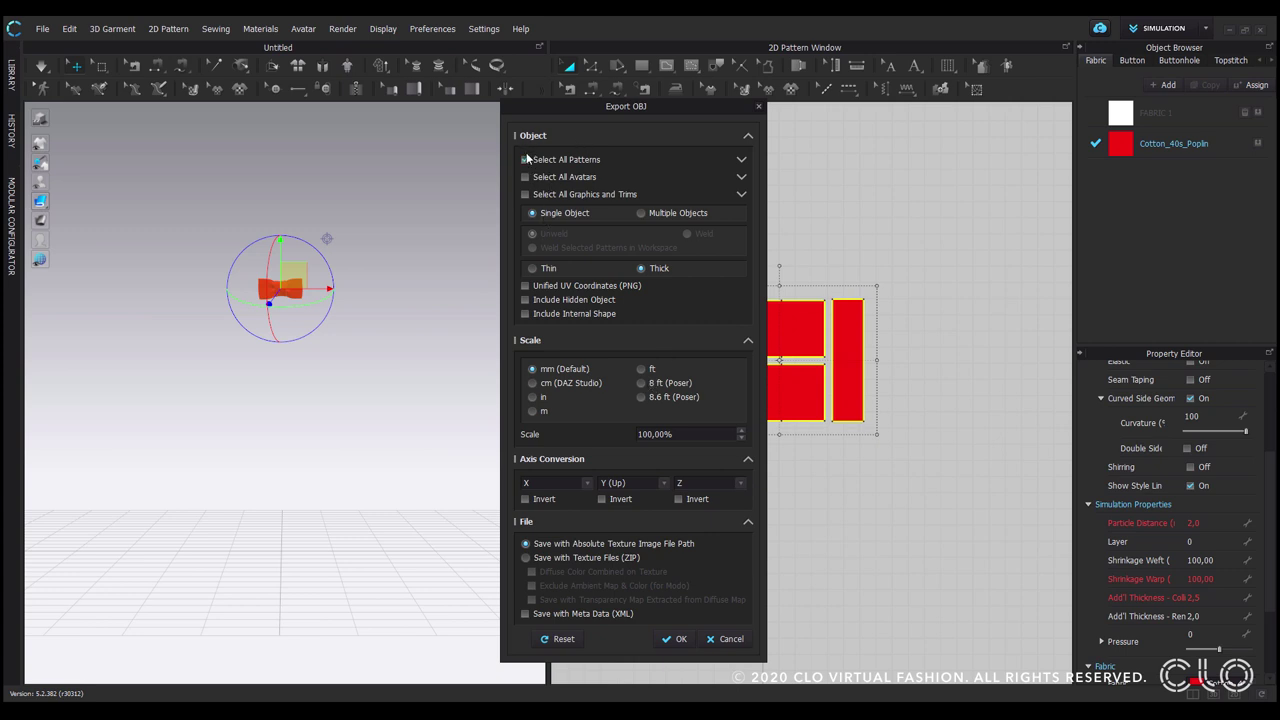
- Include all patterns and turn on Unified UV Coordinates for the thick single-object OBJ, and complete the export
click(526, 158)
click(525, 286)
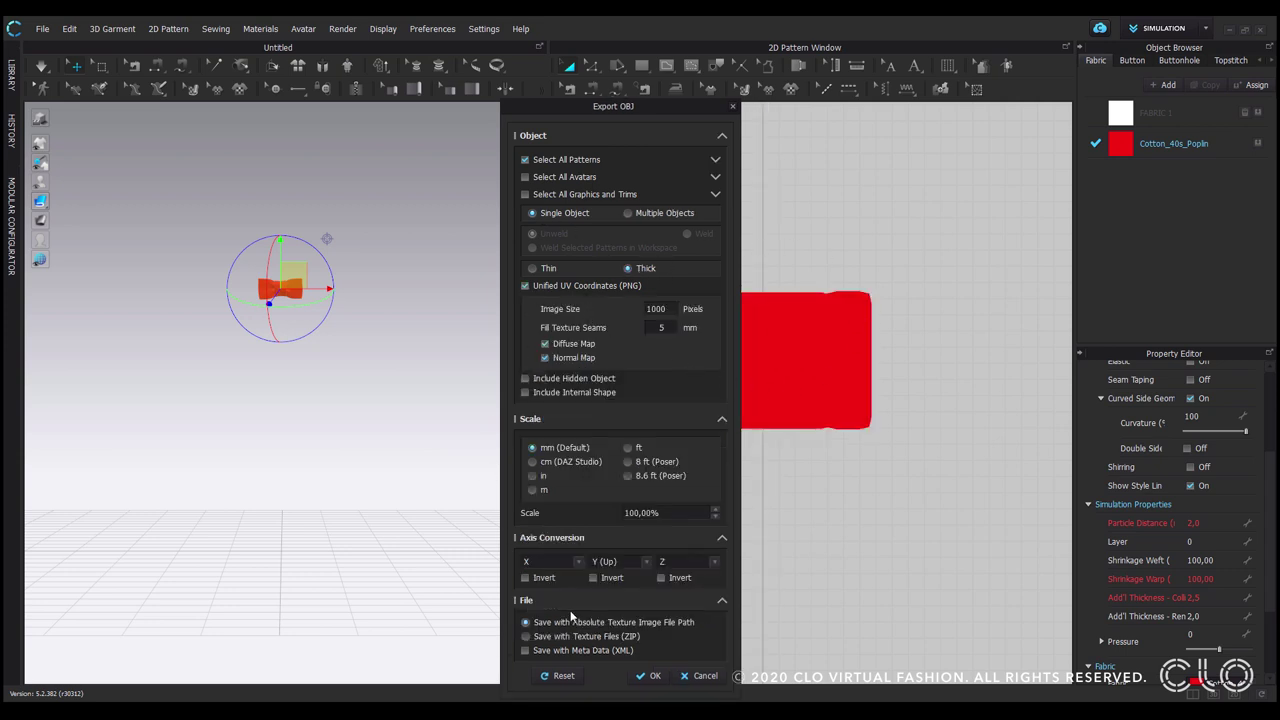
click(650, 676)
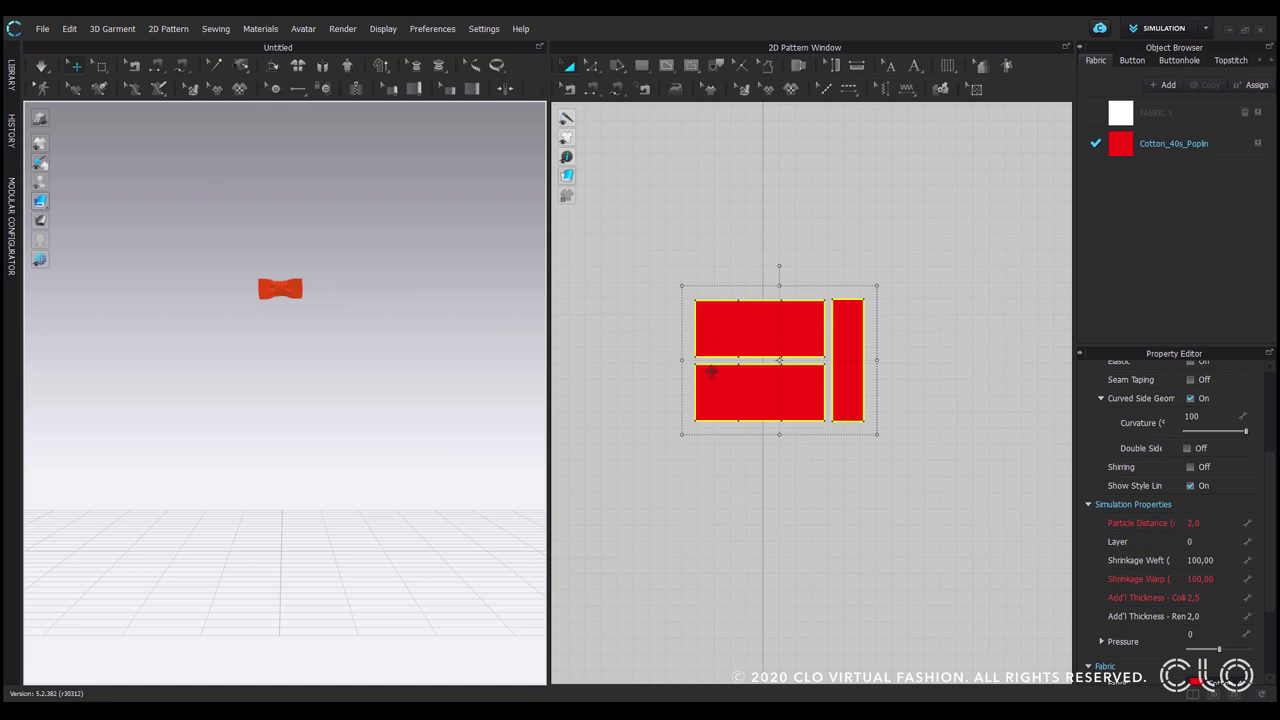
- Move the sewn bow aside in the 3D view and import the Bow Tie OBJ as an avatar at cm (DAZ Studio) scale
click(289, 293)
drag(290, 280, 398, 256)
click(42, 28)
mouse_move(54, 170)
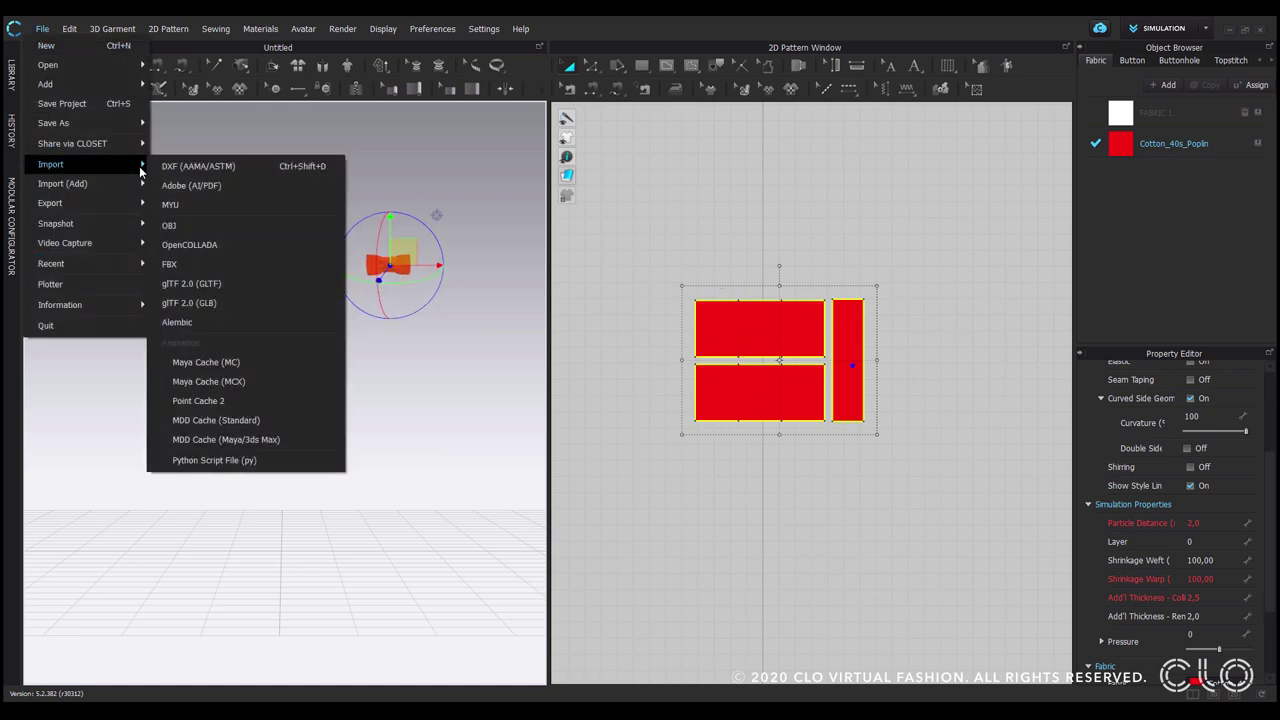
click(204, 225)
click(228, 125)
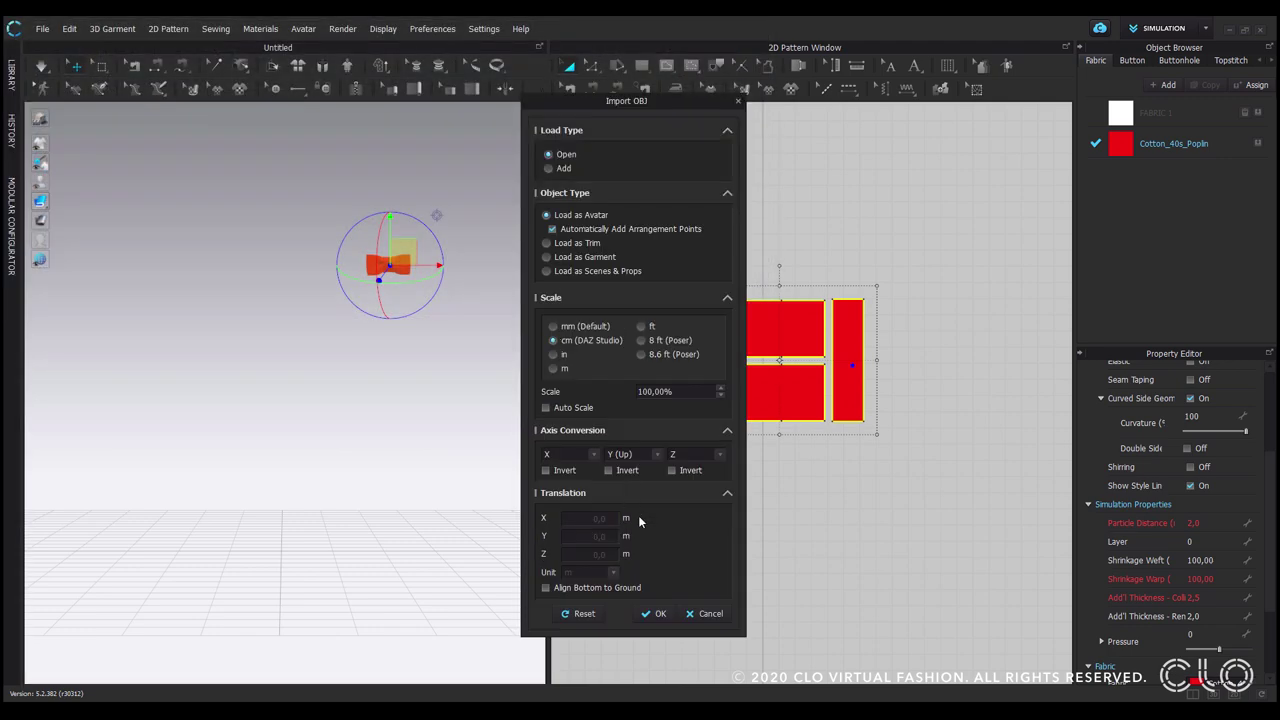
click(646, 618)
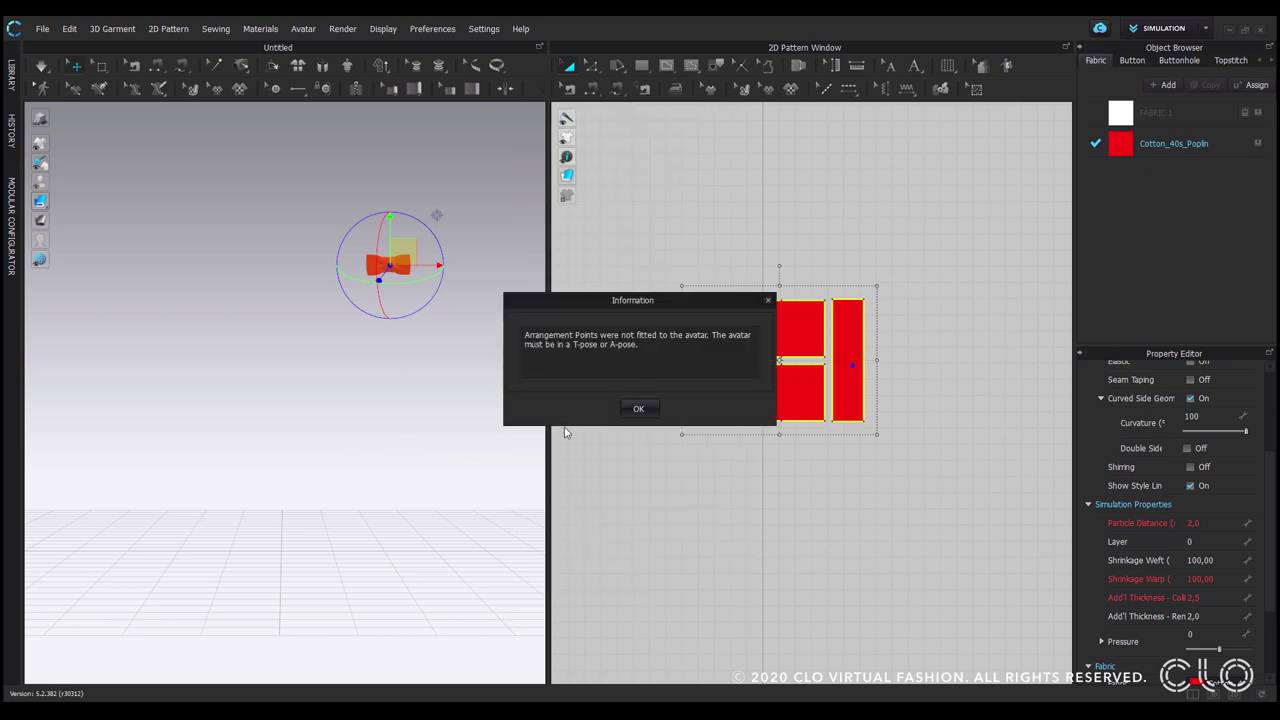
click(630, 408)
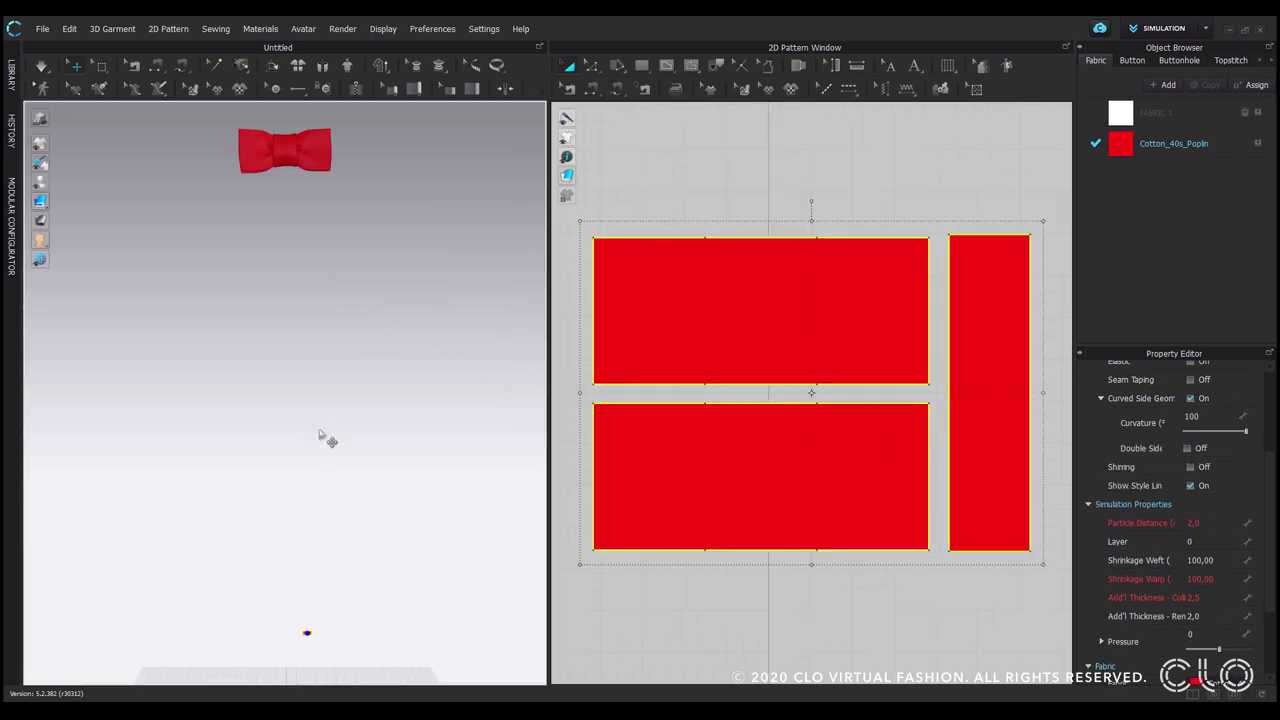
- Lower the imported bow mesh toward the ground grid, below the sewn bow
click(290, 154)
drag(289, 122, 288, 578)
middle_drag(287, 512, 299, 364)
right_drag(298, 364, 369, 397)
right_drag(283, 336, 220, 343)
middle_drag(220, 343, 319, 366)
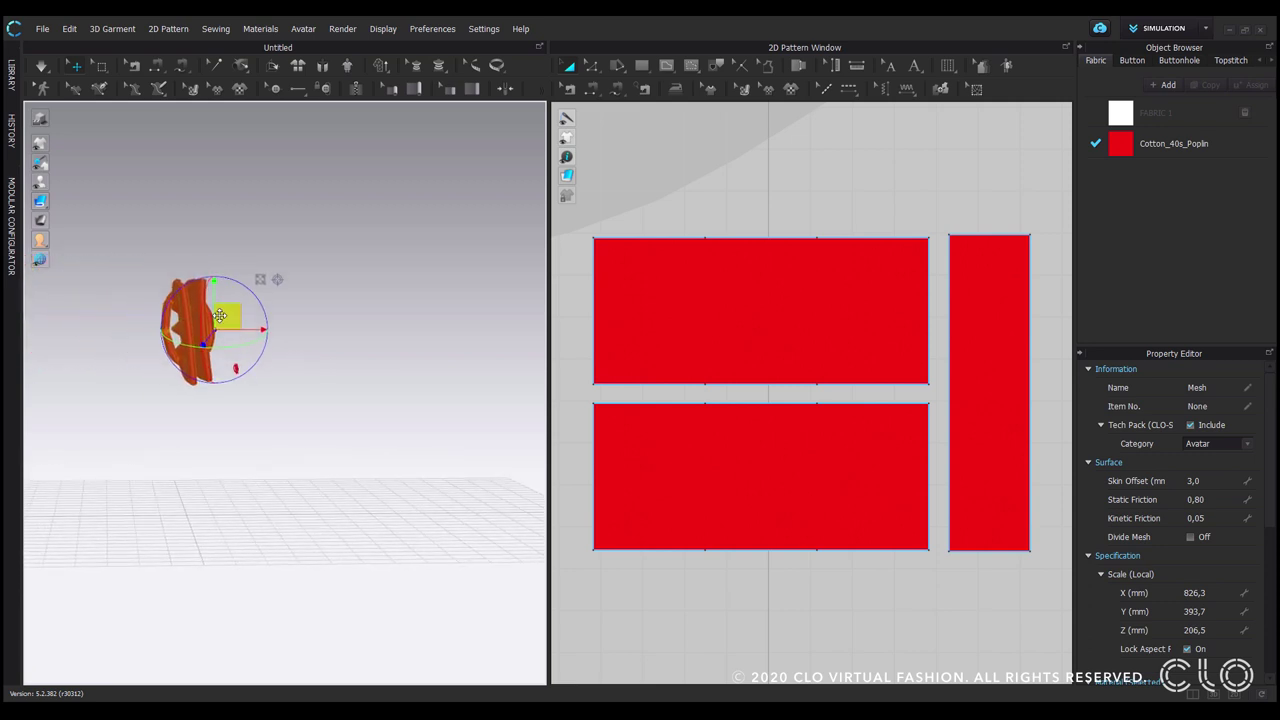
drag(218, 317, 214, 417)
mouse_move(215, 418)
right_down()
mouse_move(214, 486)
mouse_move(129, 480)
mouse_move(211, 430)
right_up()
scroll(767, 322, down, 3)
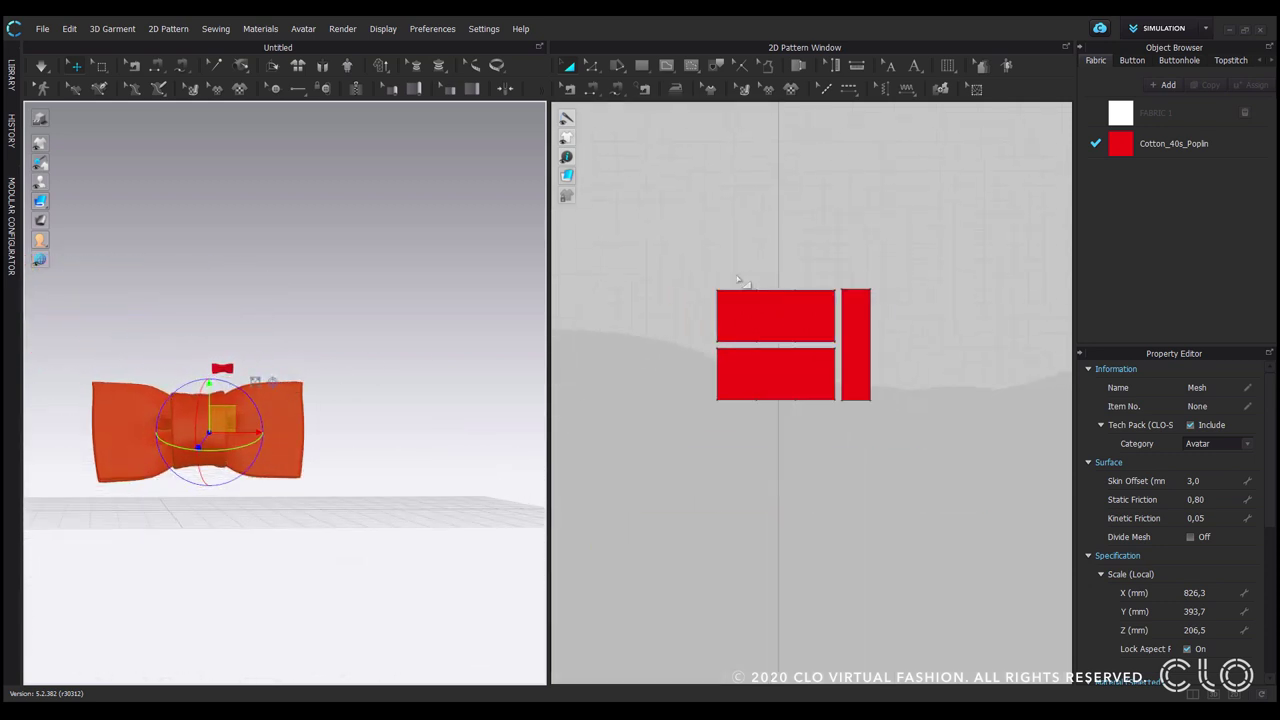
- Scale the imported bow mesh to 60 mm in X with the aspect ratio locked
drag(702, 270, 950, 425)
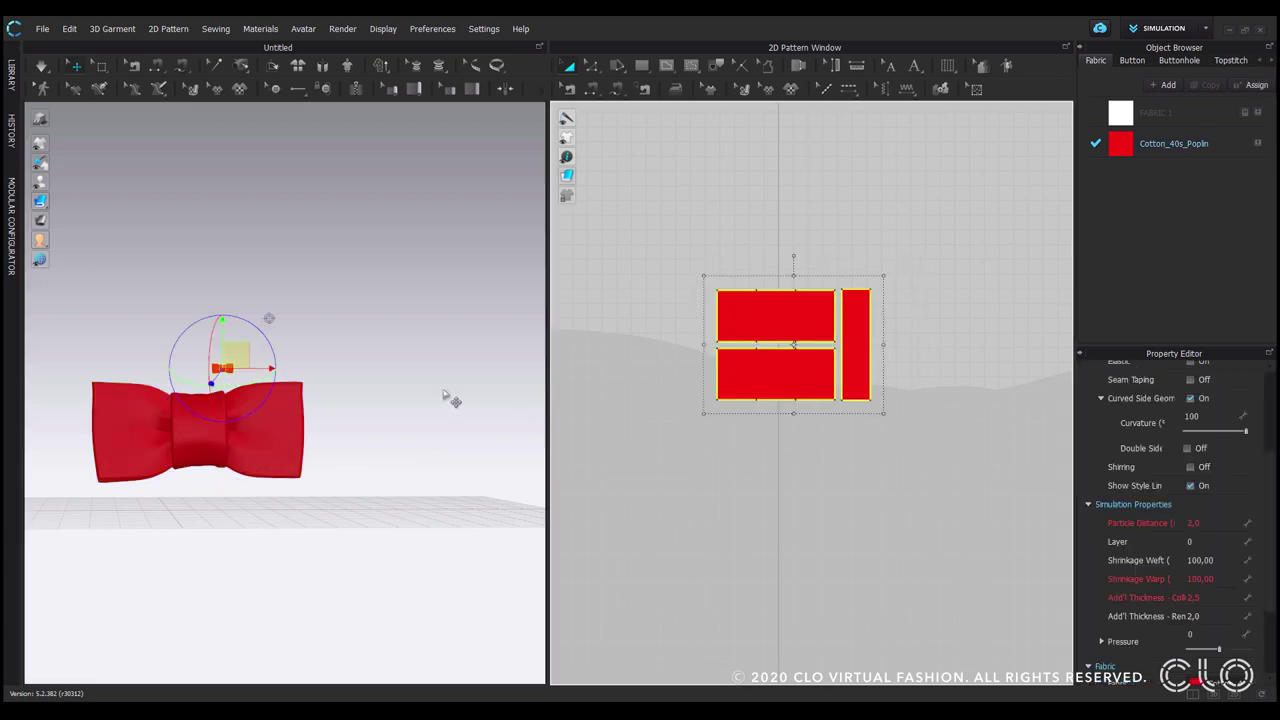
scroll(220, 402, up, 2)
middle_drag(214, 400, 361, 312)
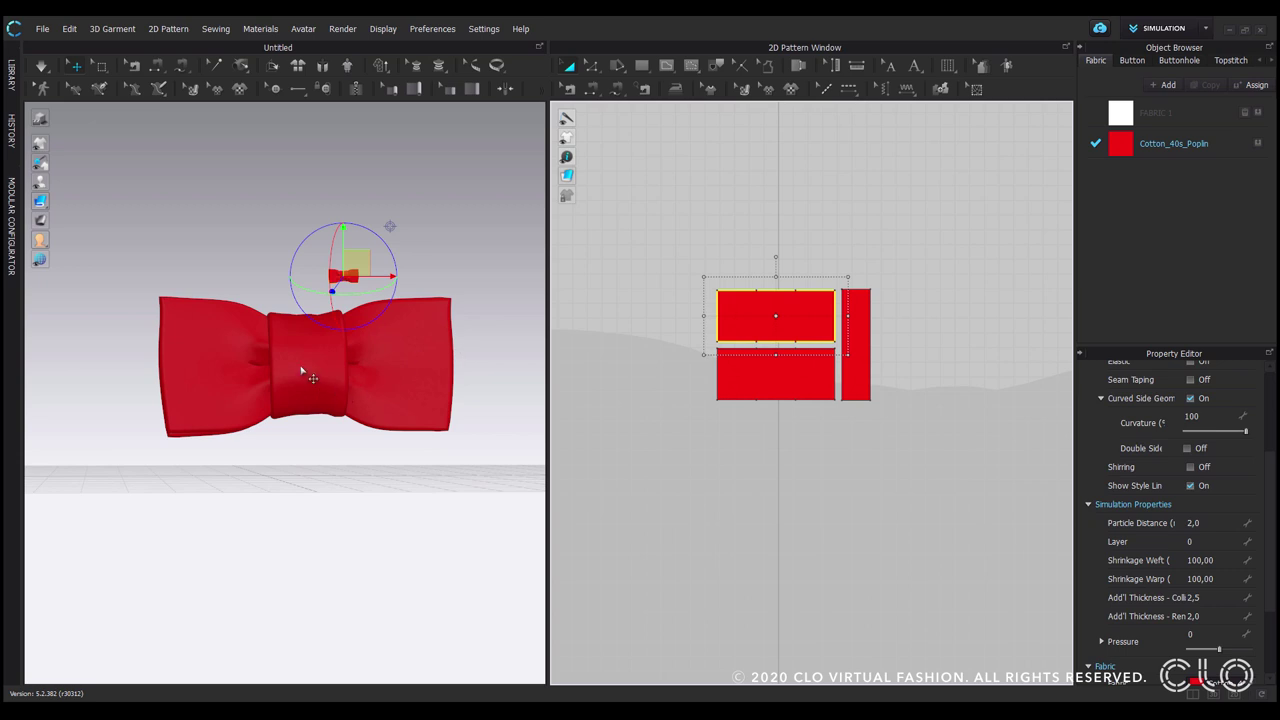
click(347, 401)
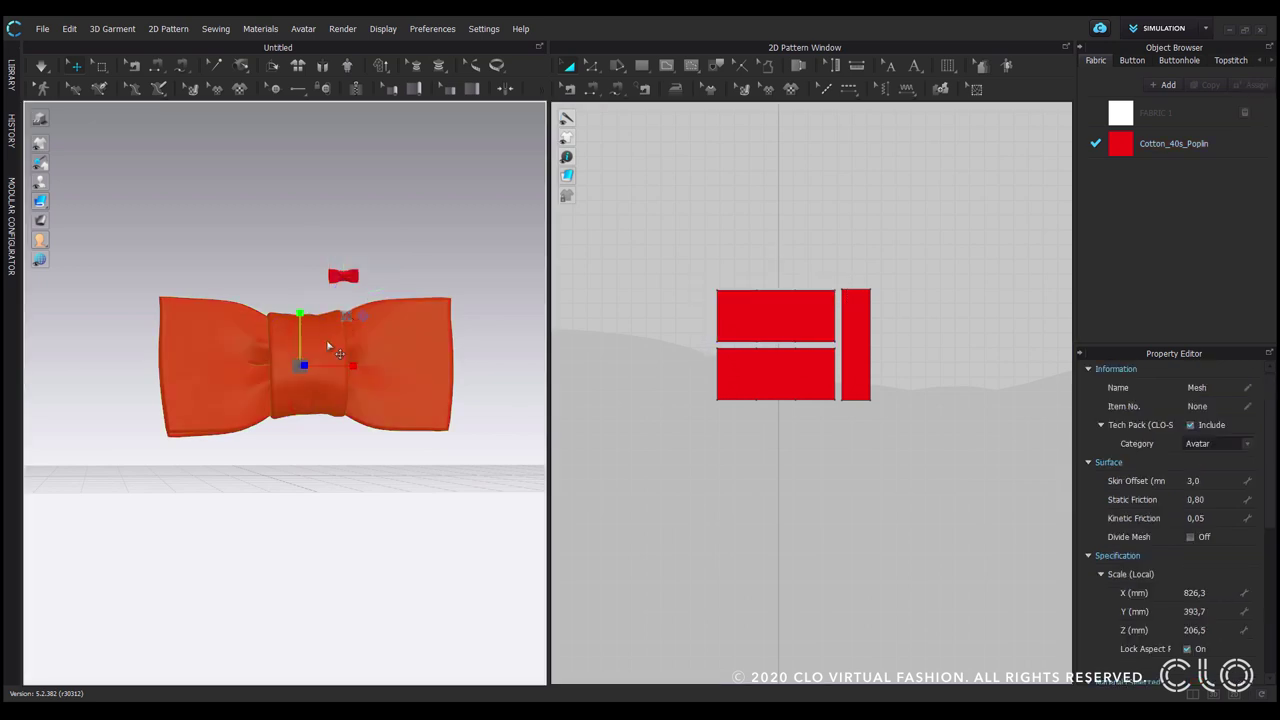
scroll(351, 314, up, 3)
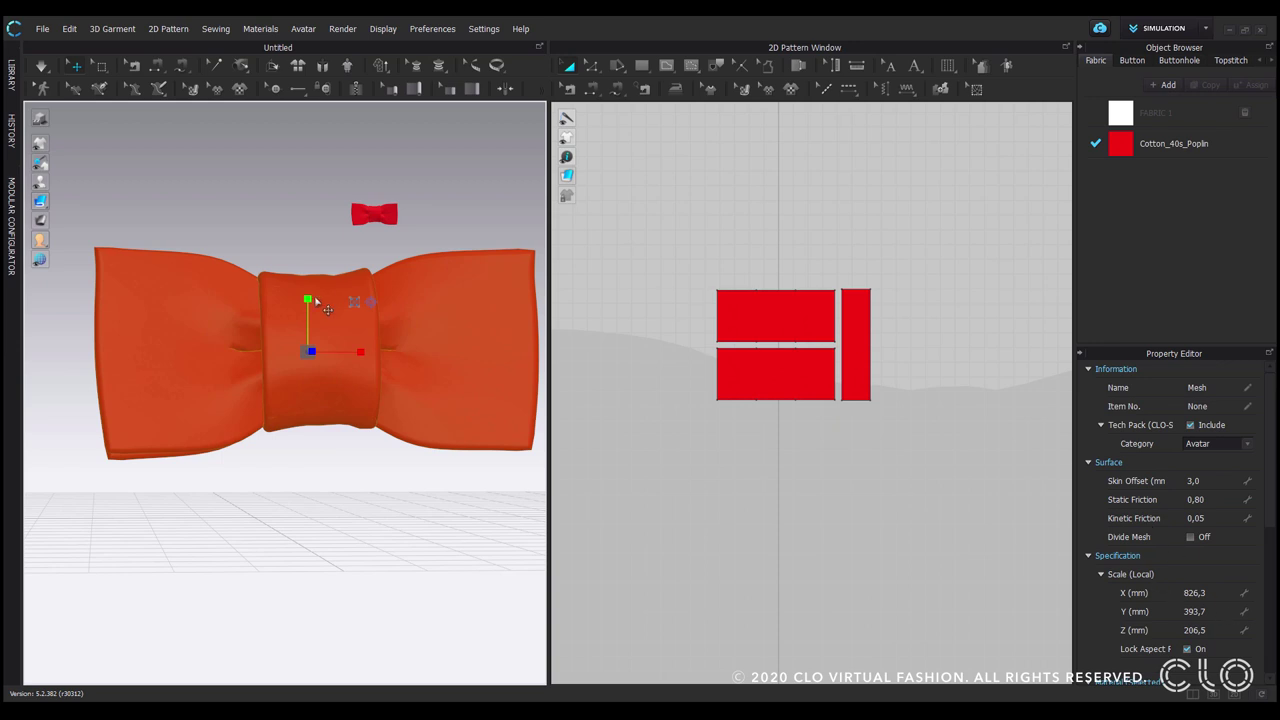
right_drag(330, 350, 352, 352)
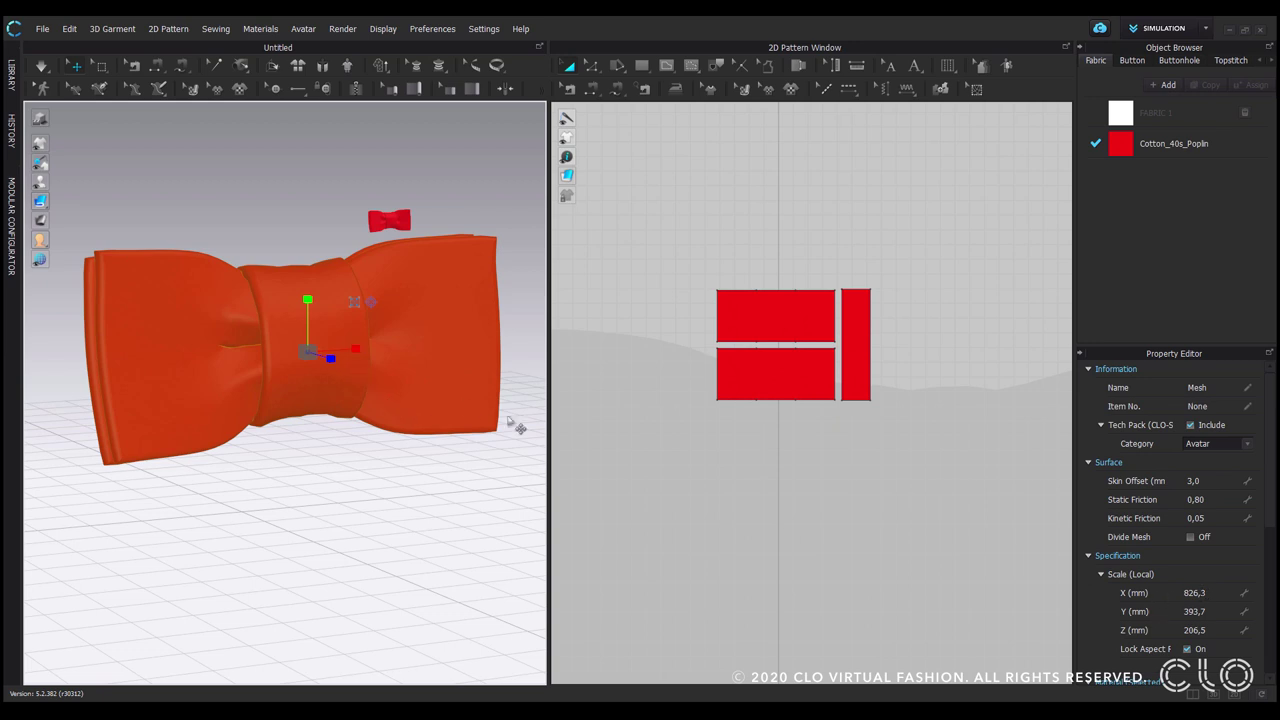
click(1212, 593)
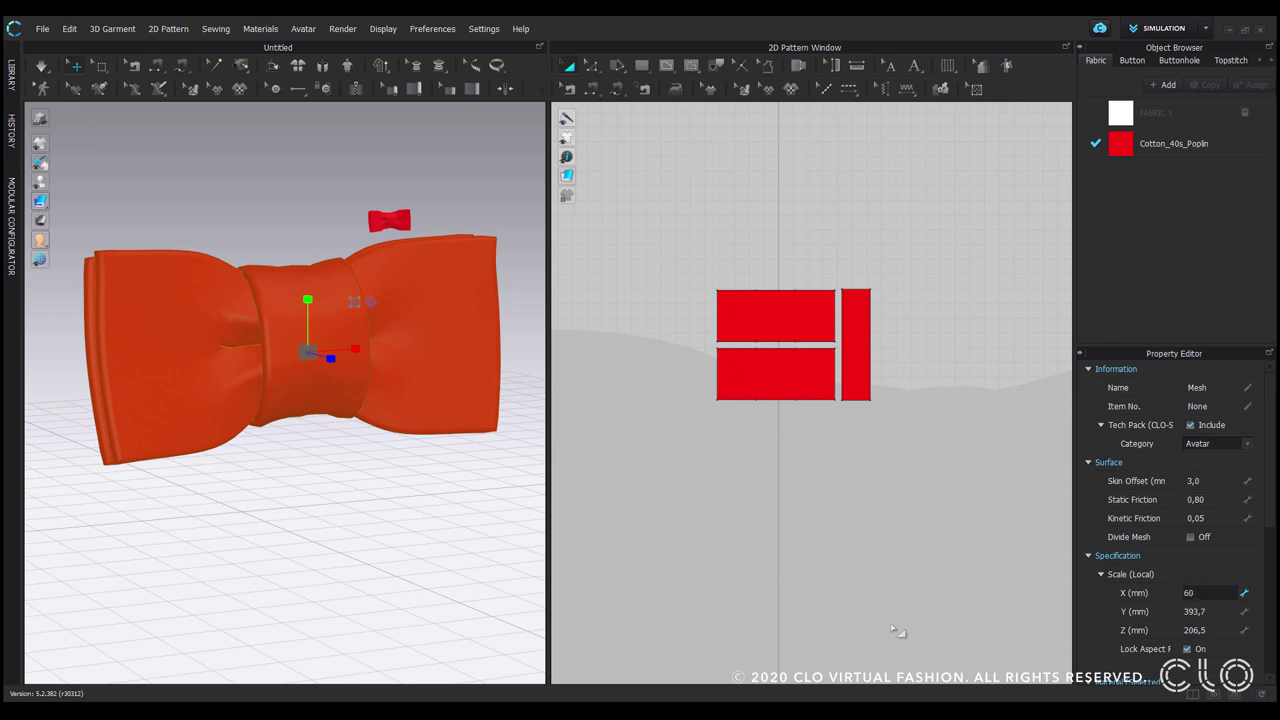
key(Return)
scroll(318, 346, up, 3)
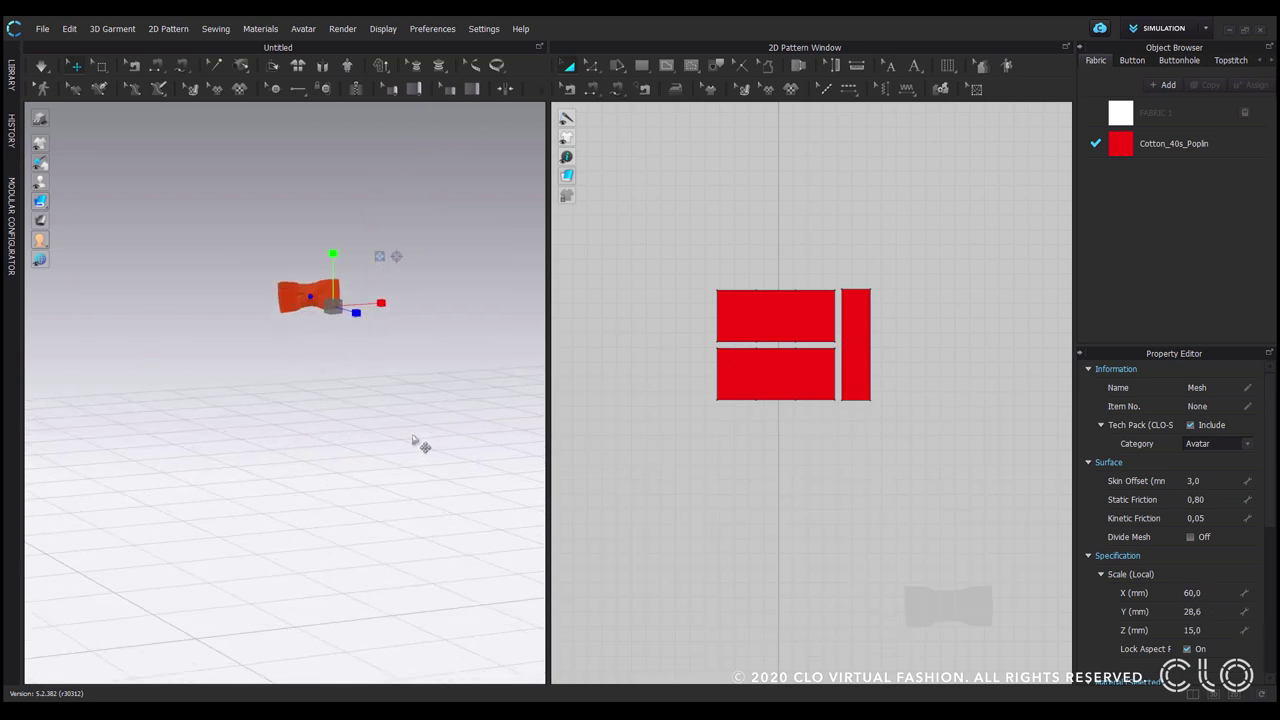
- Move the scaled bow mesh toward the grid origin using the top view and turn it to lie flat
click(319, 302)
drag(334, 294, 307, 487)
click(320, 340)
click(313, 316)
key(5)
scroll(283, 430, down, 5)
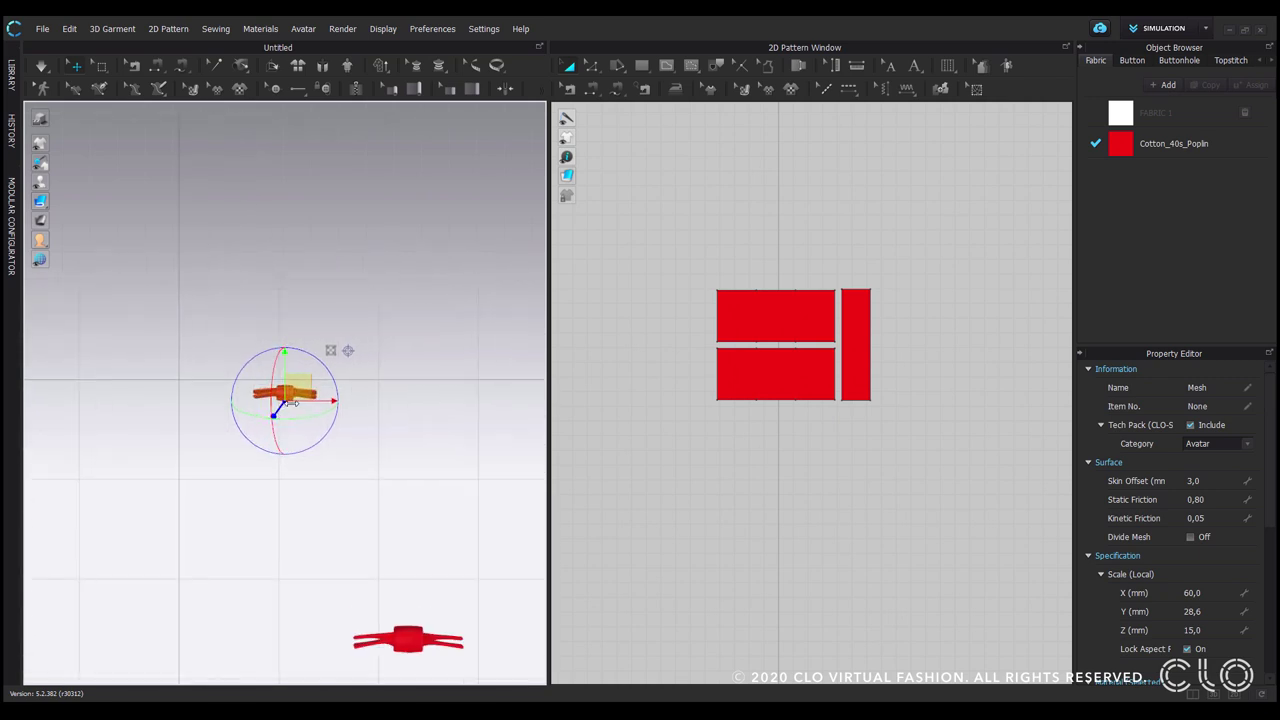
drag(296, 398, 193, 378)
scroll(190, 383, down, 5)
middle_drag(190, 384, 381, 429)
scroll(337, 430, down, 1)
mouse_move(305, 435)
mouse_down()
mouse_move(297, 363)
mouse_move(311, 296)
mouse_move(414, 529)
mouse_move(474, 420)
mouse_move(505, 437)
mouse_up()
right_drag(505, 437, 519, 440)
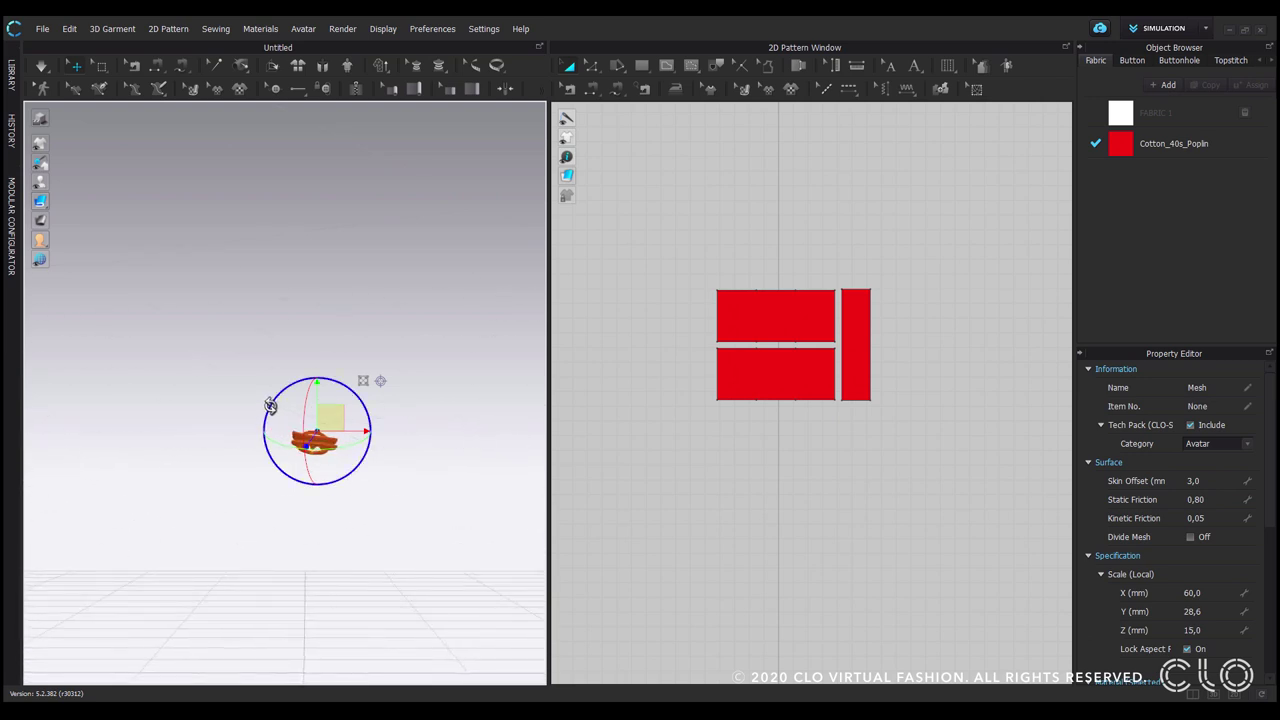
- Lower the flat bow mesh onto the ground grid and centre it on the origin
drag(333, 431, 325, 606)
middle_drag(343, 574, 345, 400)
drag(344, 400, 338, 515)
right_drag(369, 636, 337, 649)
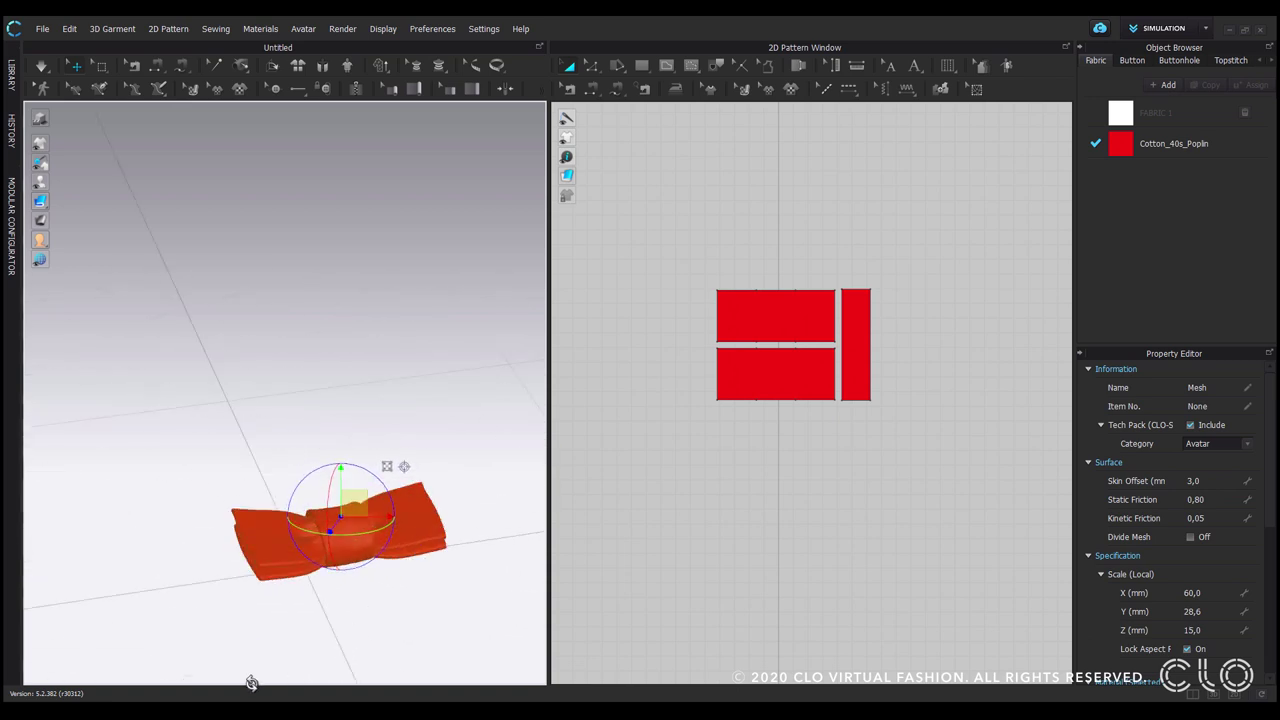
right_drag(246, 686, 314, 657)
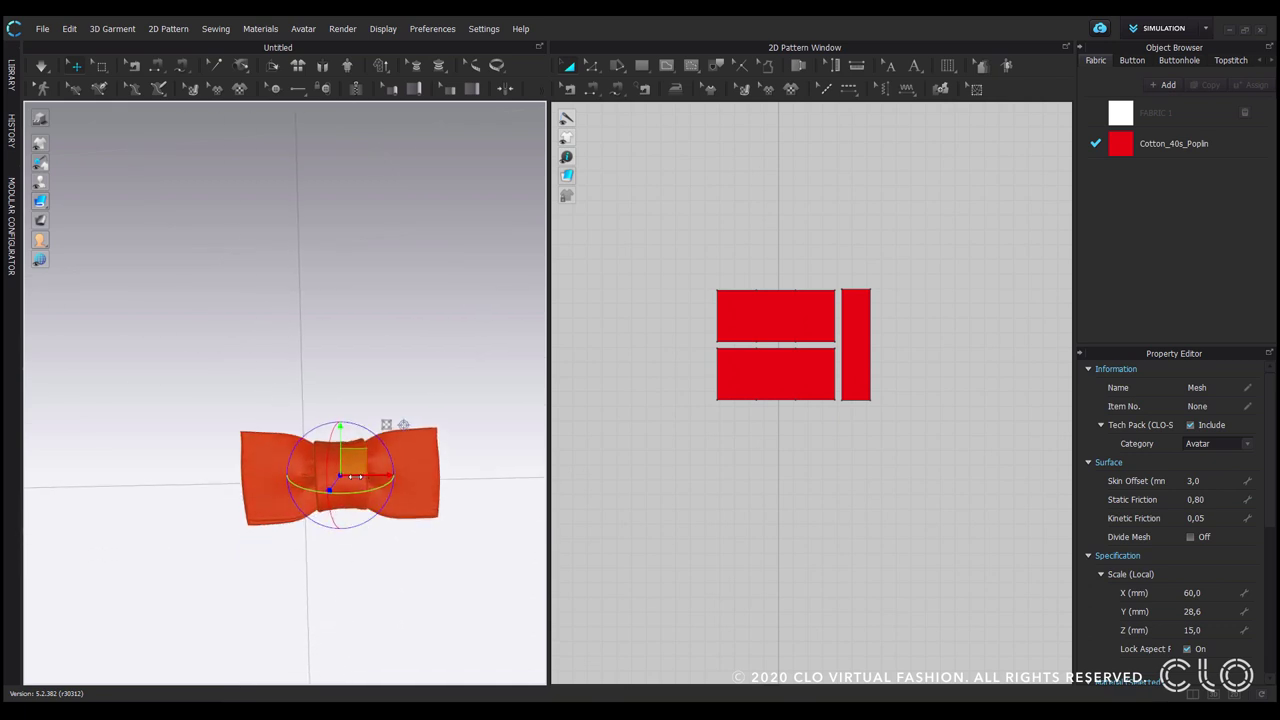
drag(353, 477, 326, 477)
- Delete the two bow patterns and the band pattern, keeping only the imported bow mesh
scroll(336, 492, down, 2)
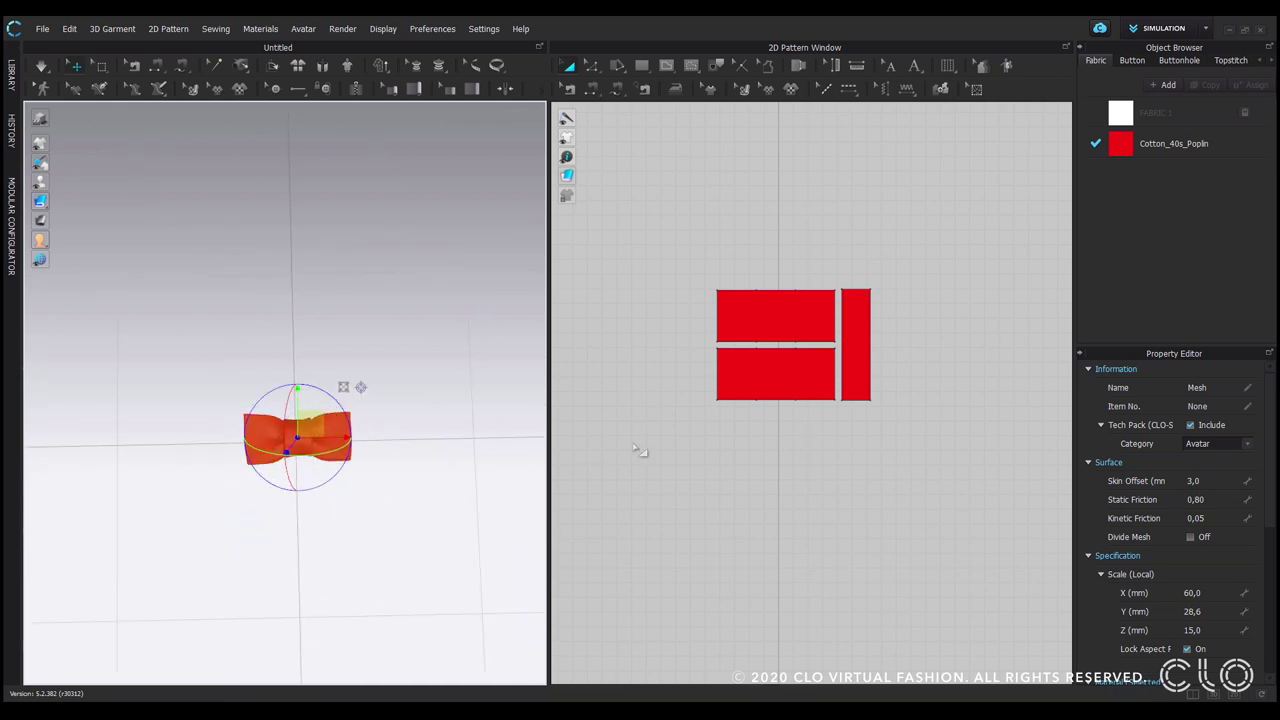
scroll(634, 450, down, 2)
scroll(382, 540, down, 2)
scroll(385, 540, down, 3)
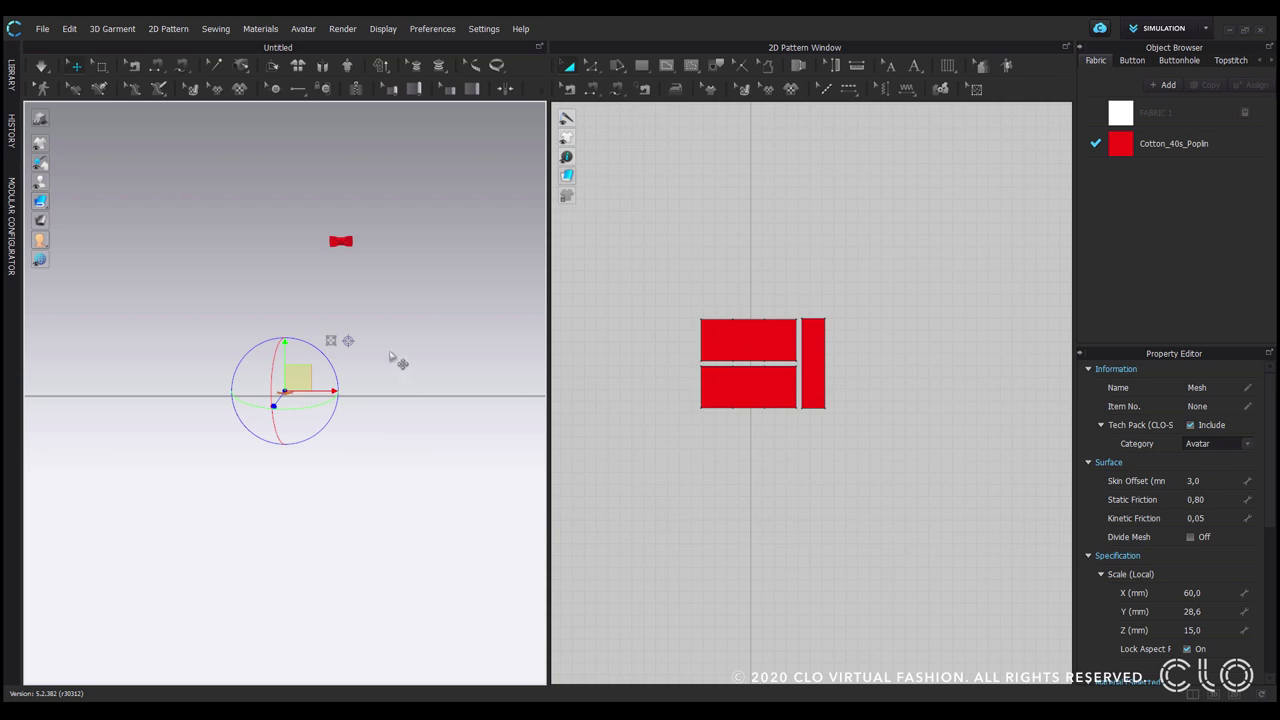
drag(674, 264, 868, 460)
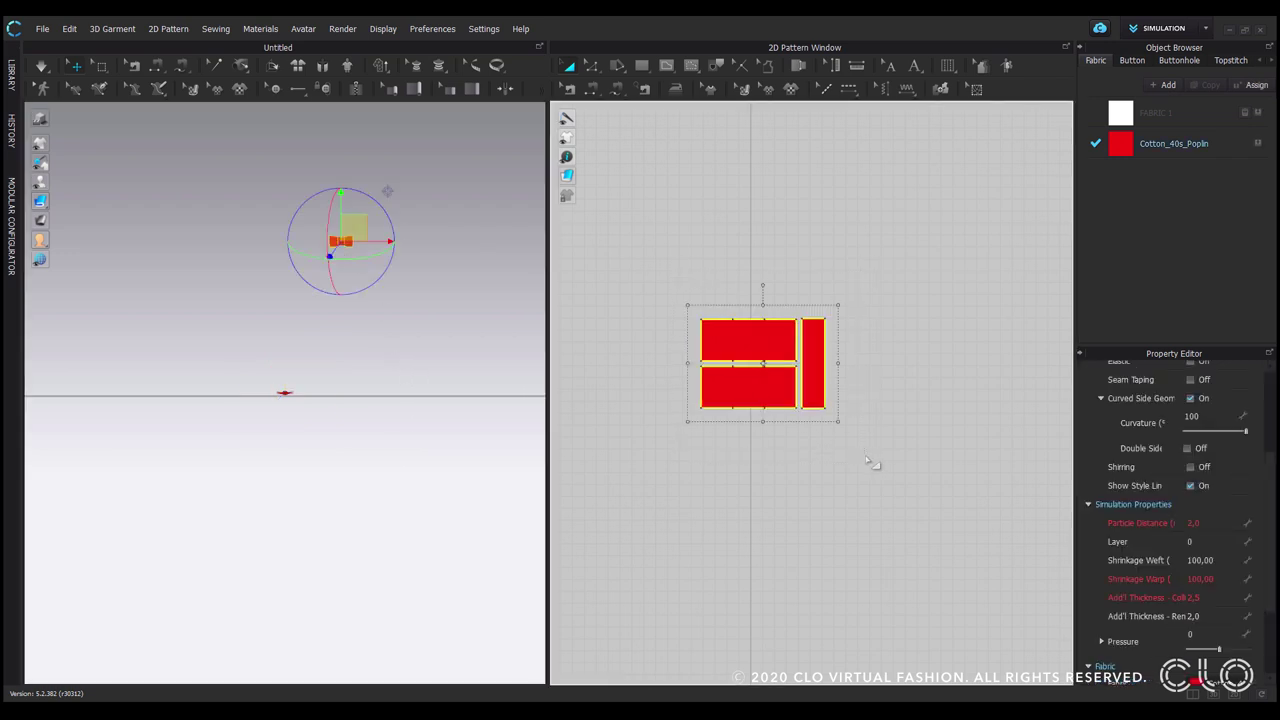
key(Delete)
- Export the flat, centred bow mesh as an OBJ file named "Bow Tie positioned", with all avatars included and the scale in mm
scroll(329, 337, up, 5)
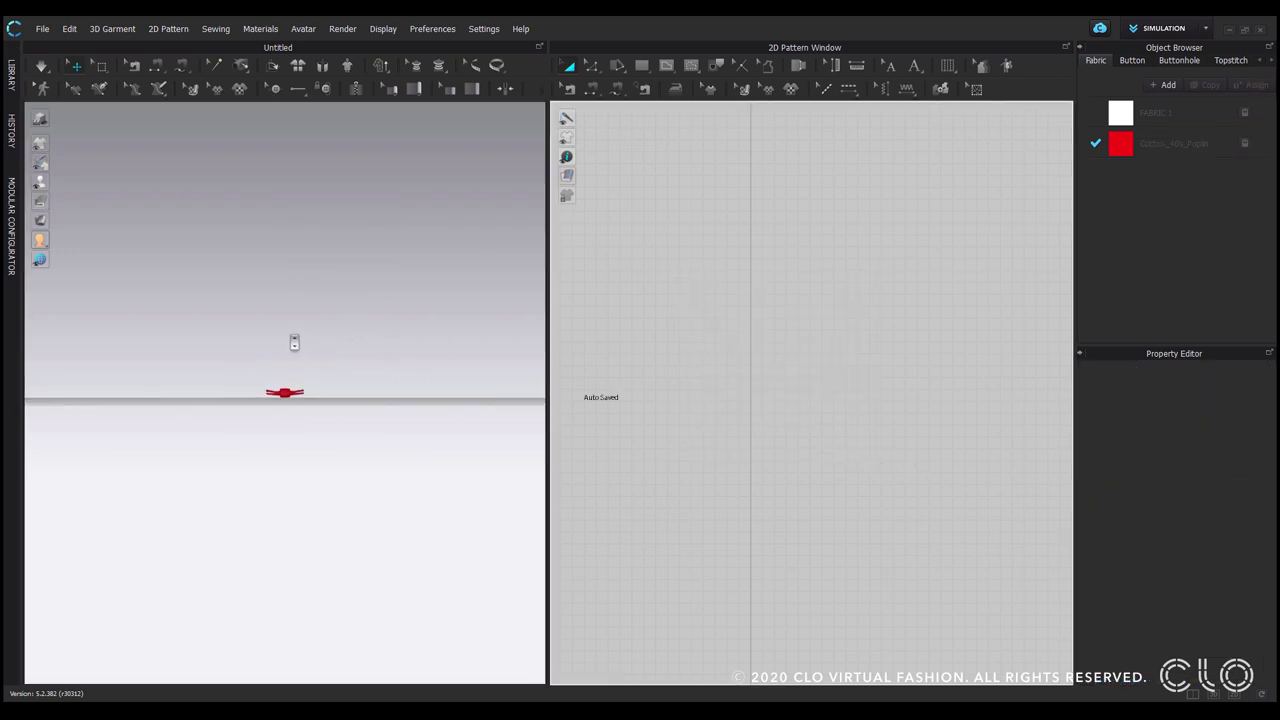
scroll(288, 368, up, 3)
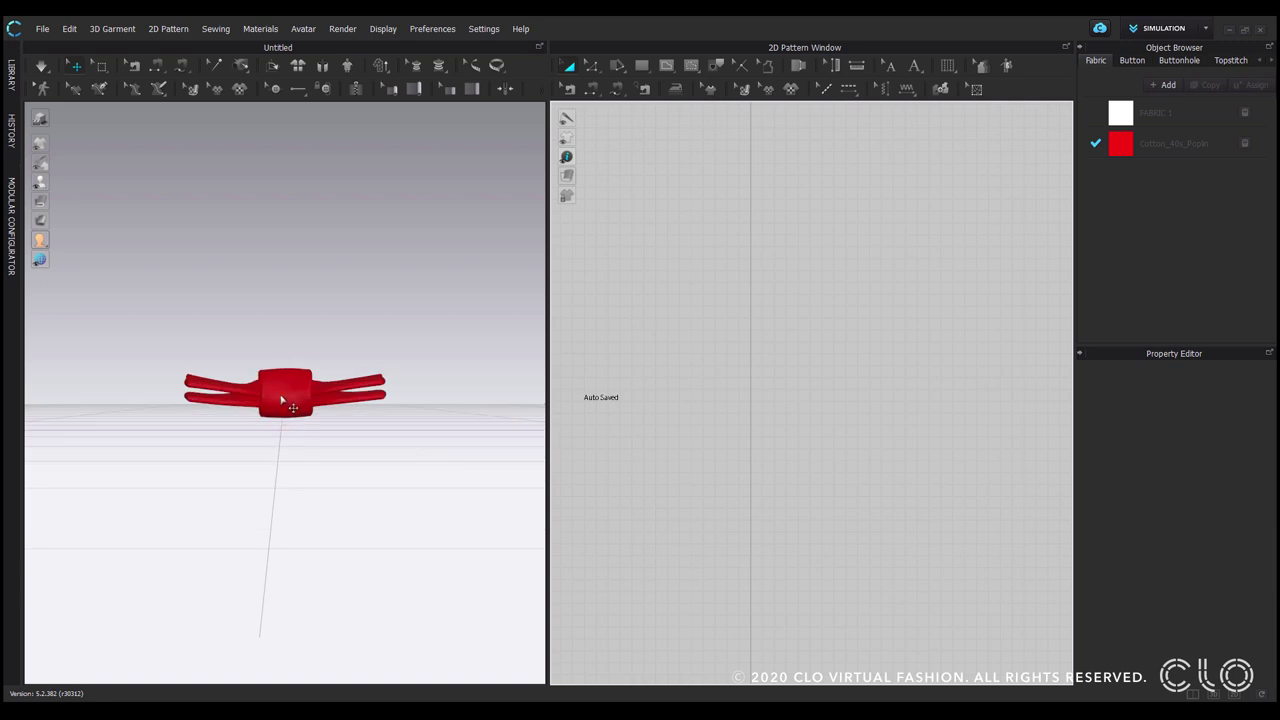
click(283, 402)
scroll(1165, 560, down, 6)
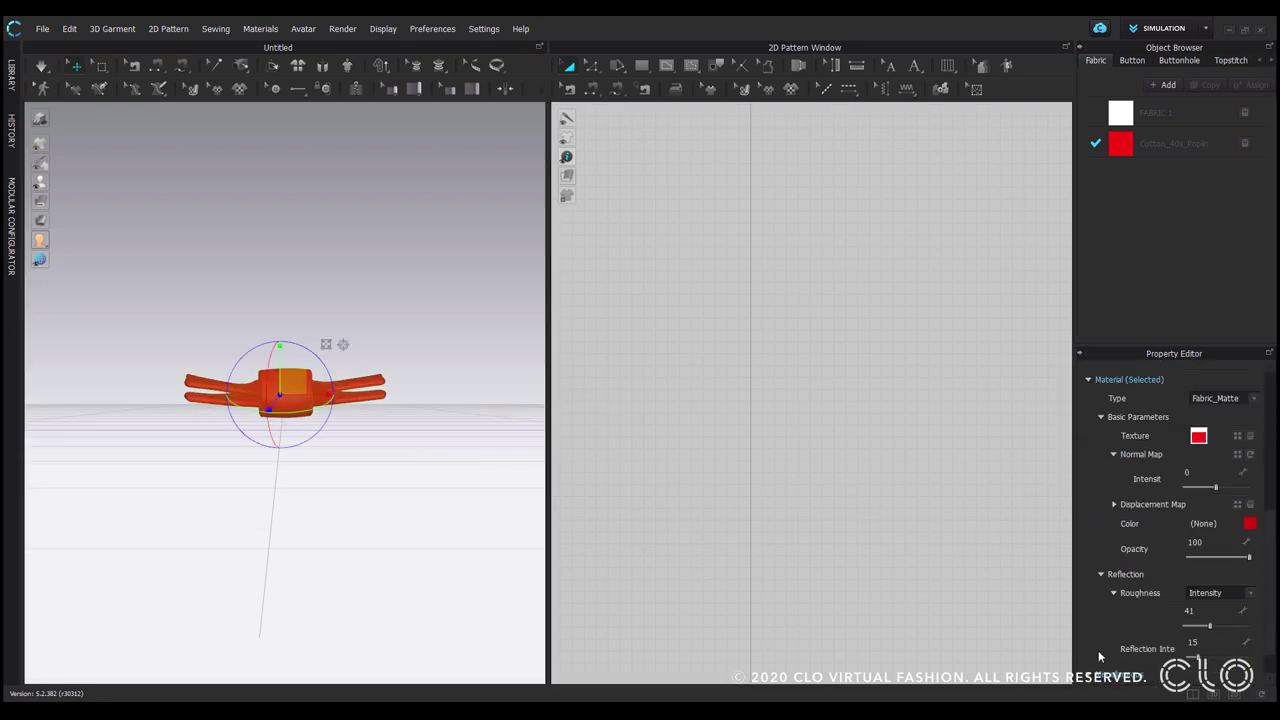
scroll(1099, 655, down, 1)
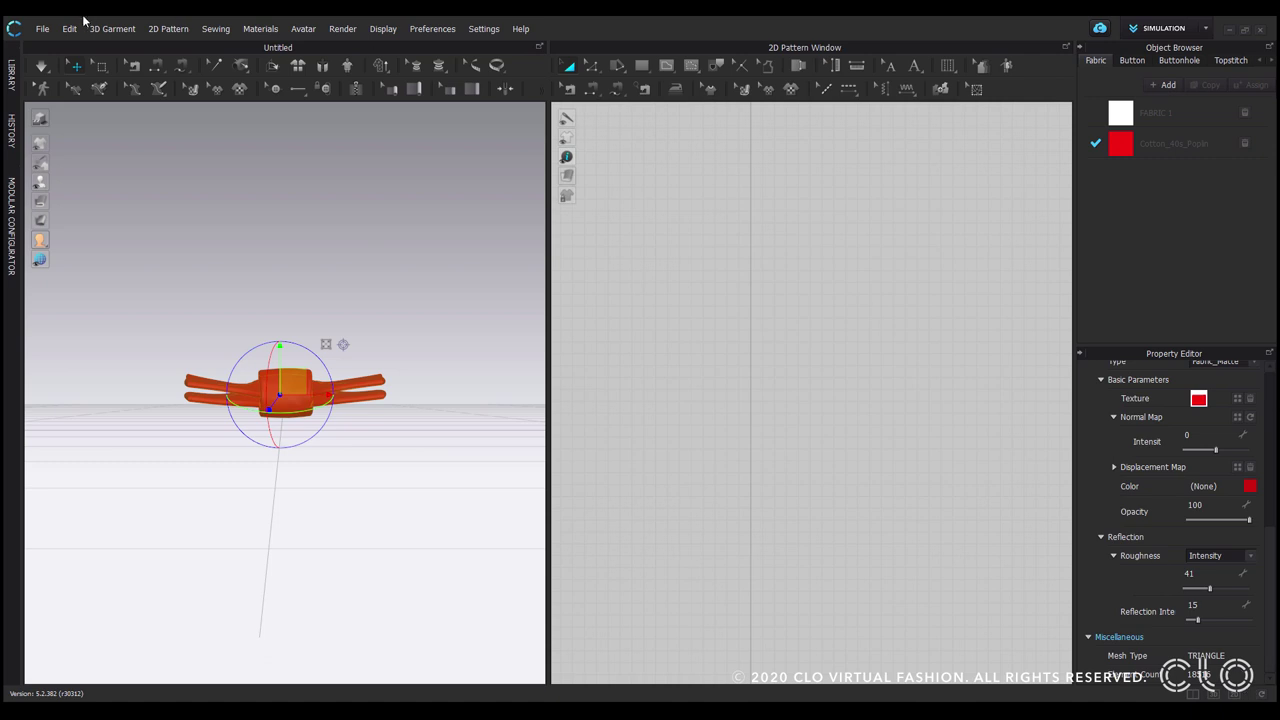
click(42, 28)
mouse_move(75, 203)
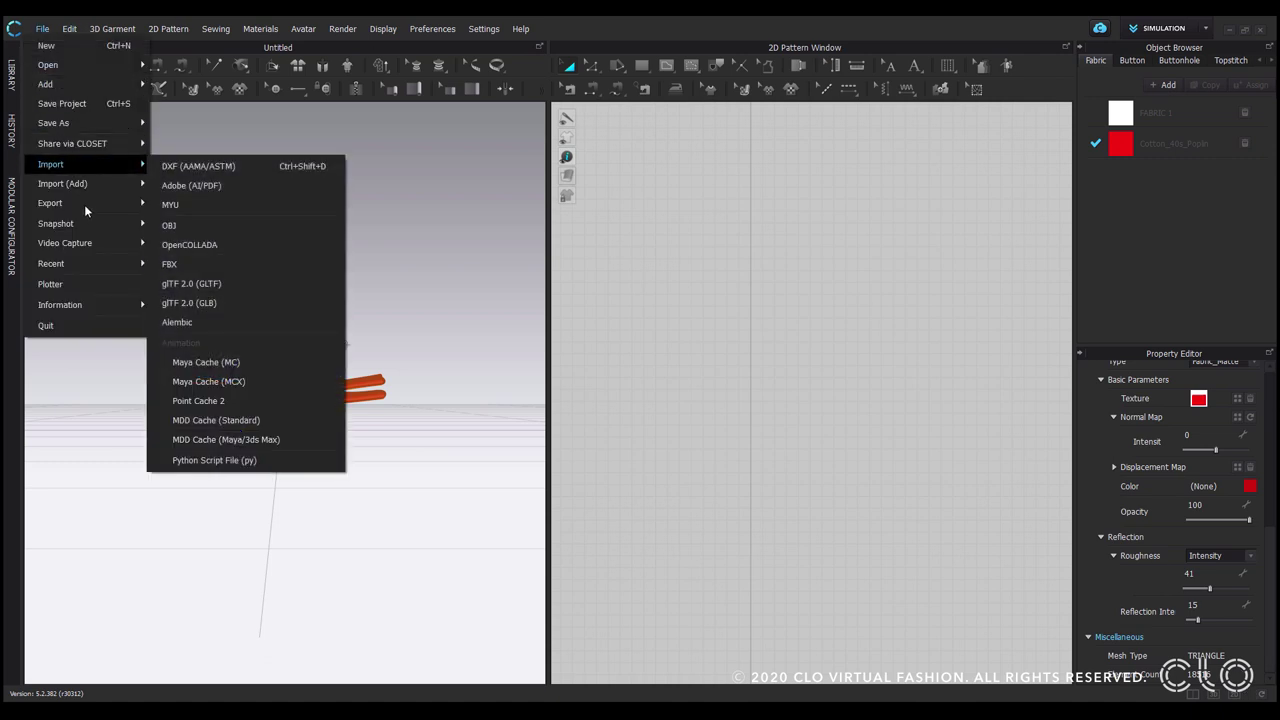
click(221, 319)
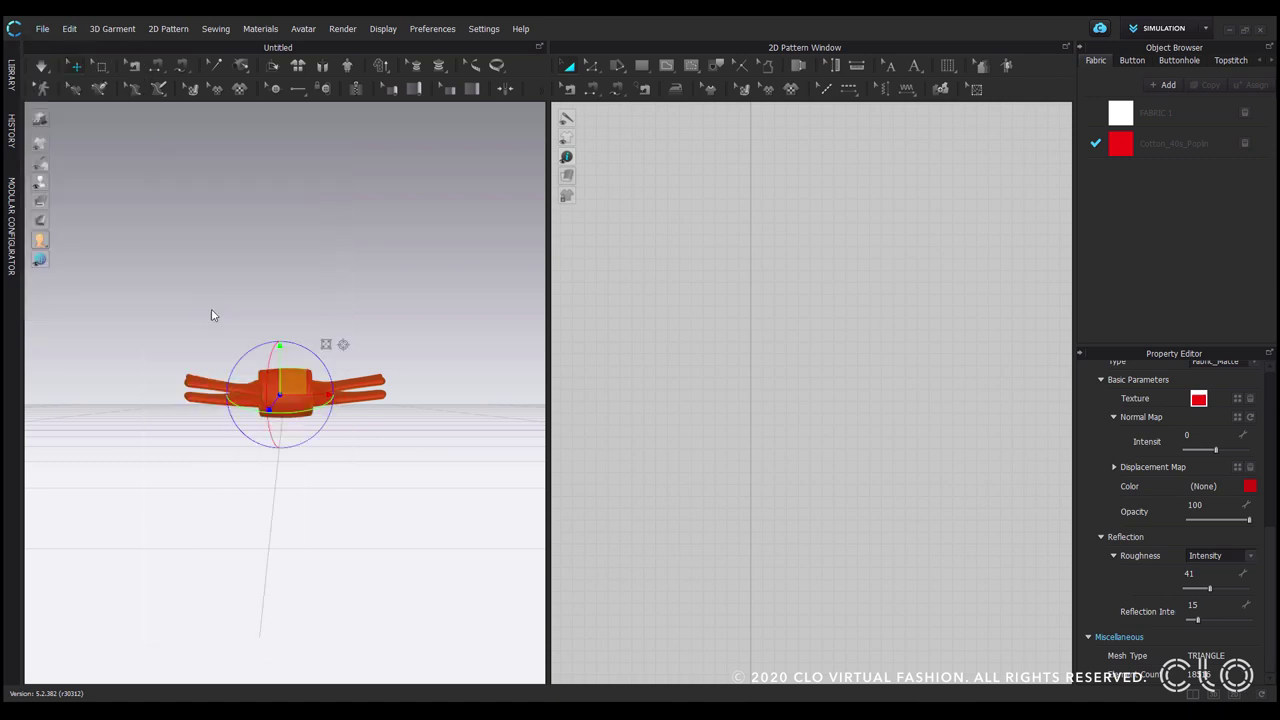
click(225, 150)
click(163, 306)
click(165, 306)
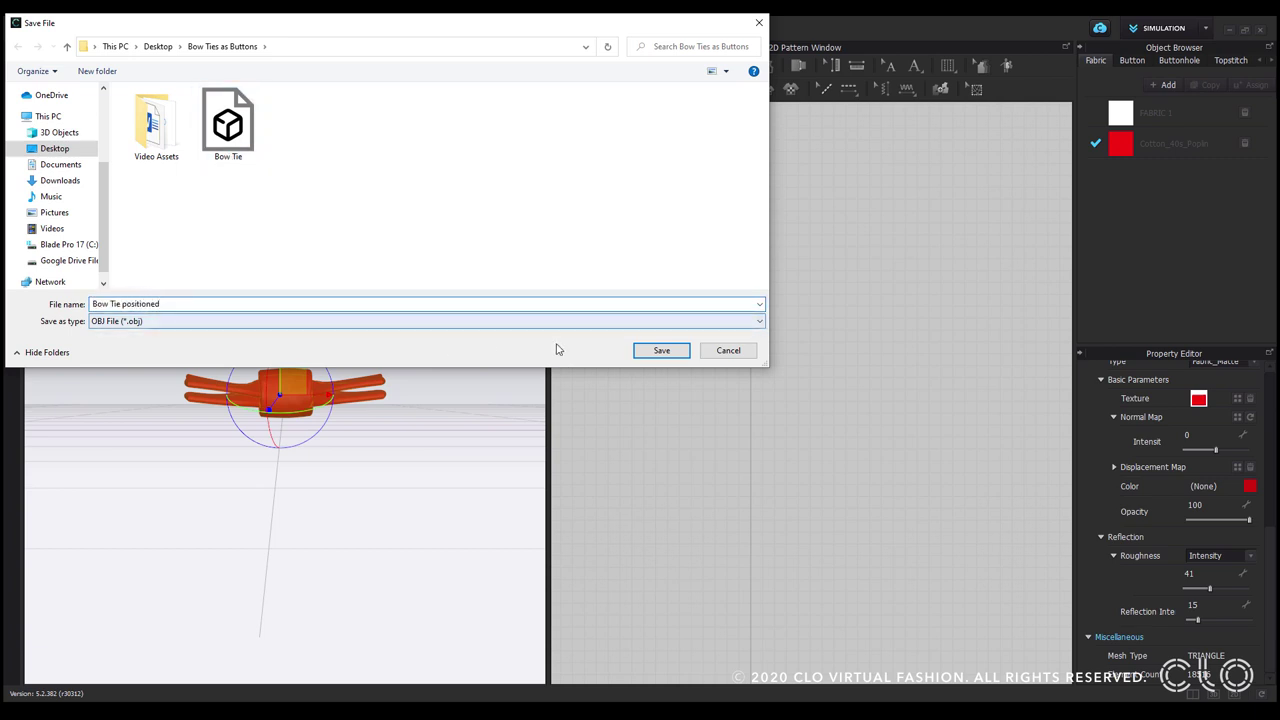
click(661, 350)
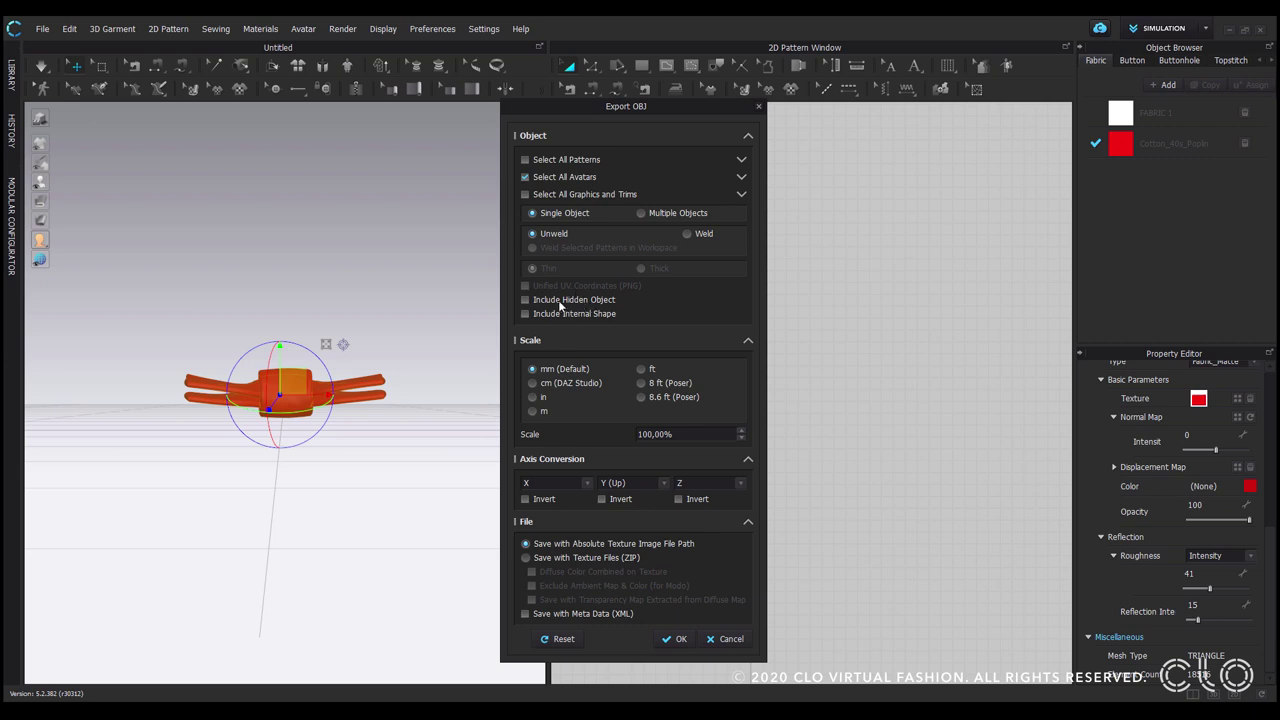
click(679, 640)
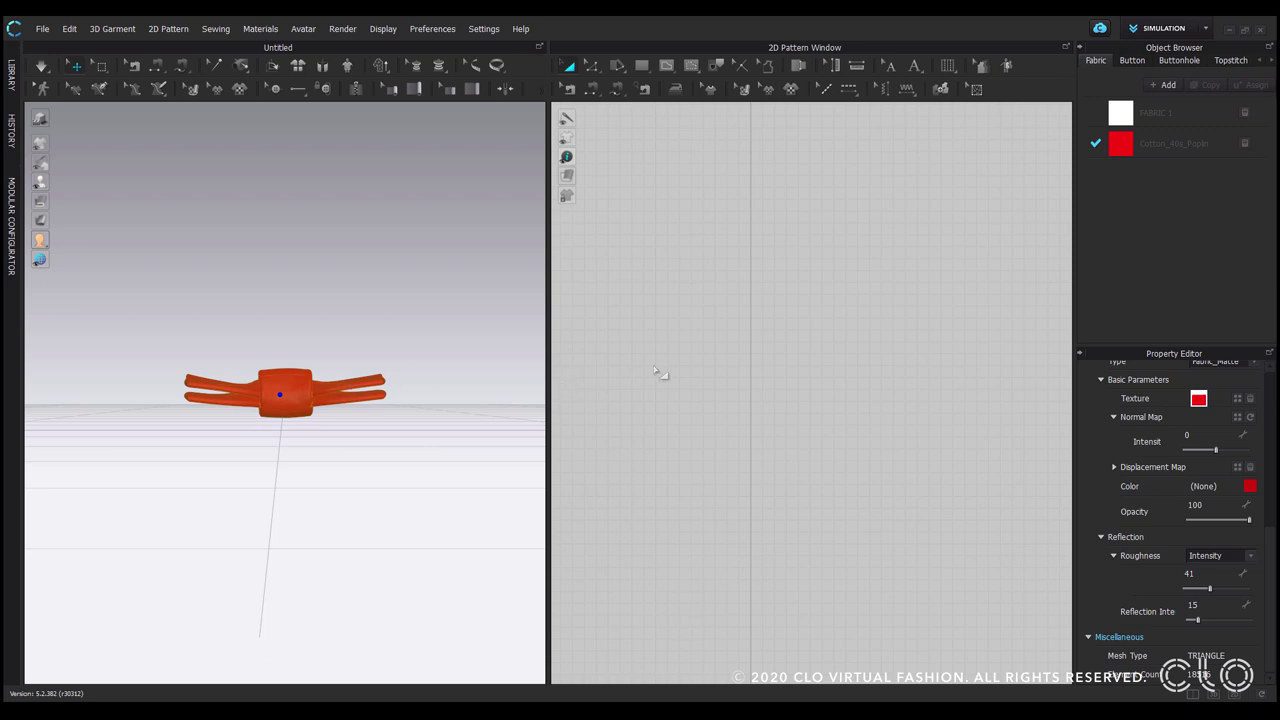
- Delete the bow mesh from the 3D scene
scroll(1151, 441, up, 3)
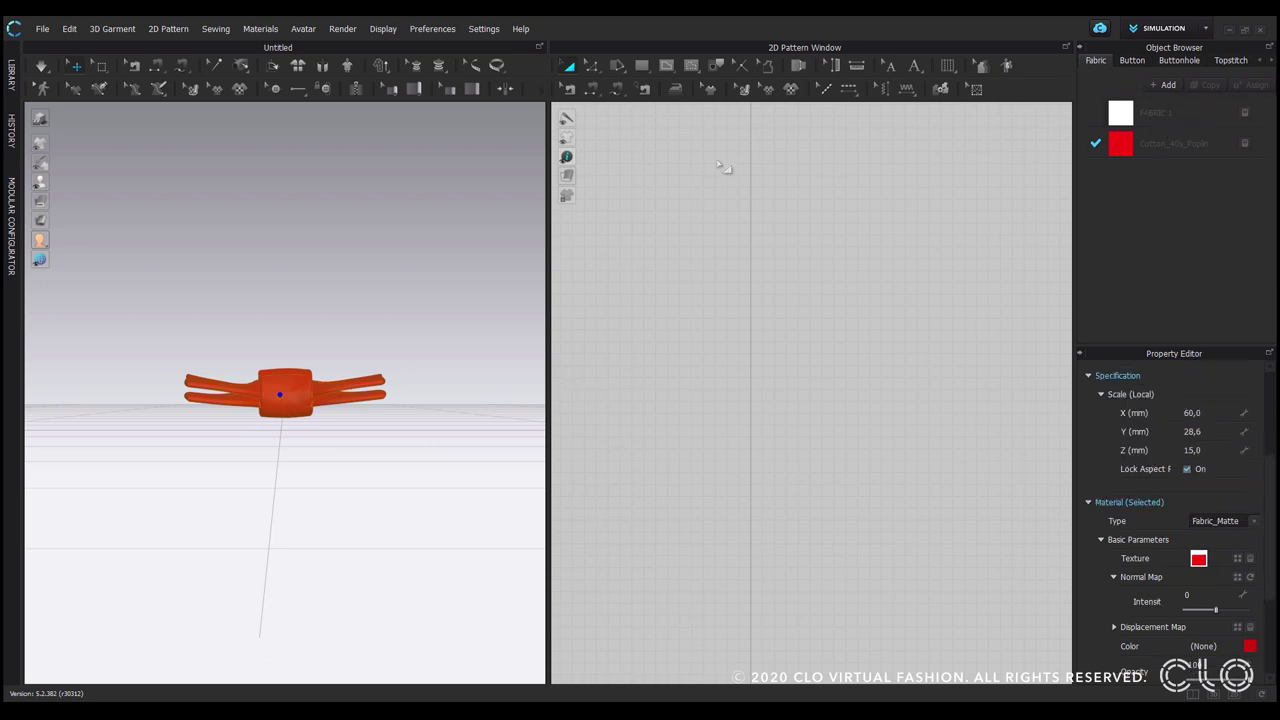
right_click(277, 387)
click(311, 421)
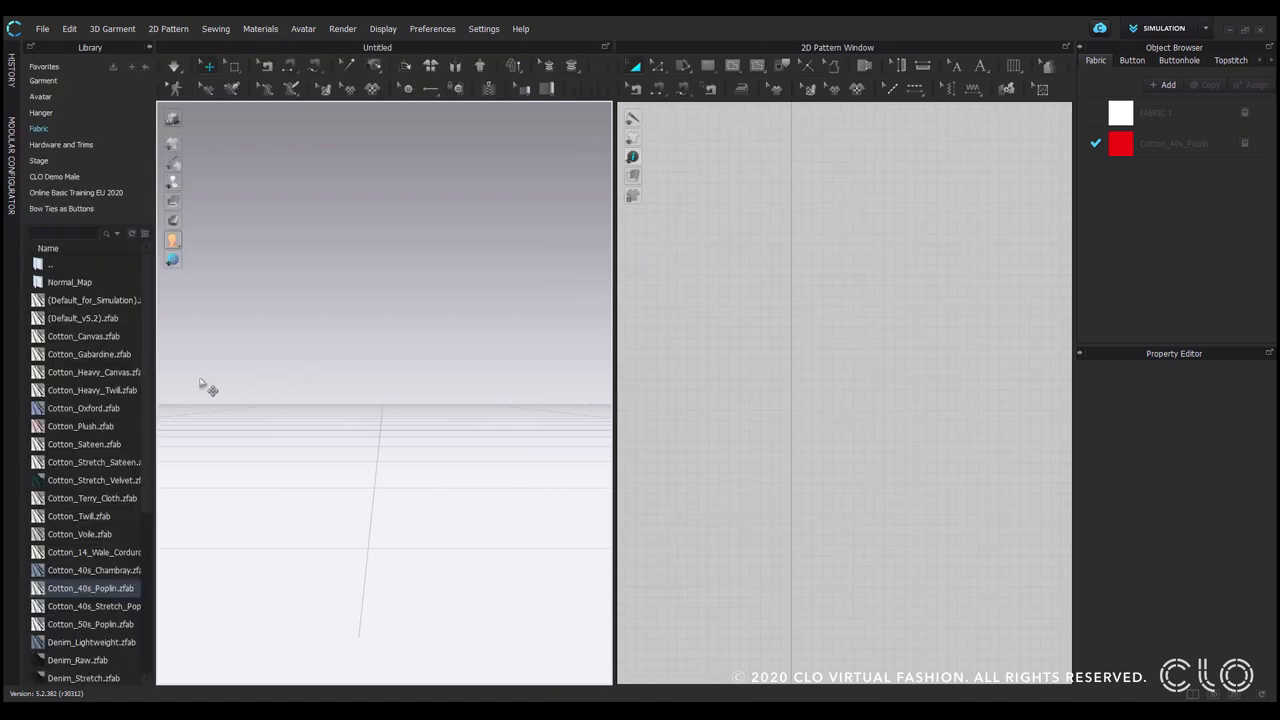
- Load the 02 Dress.zprj project from the Bow Ties as Buttons library folder
click(60, 208)
drag(70, 318, 372, 350)
click(645, 409)
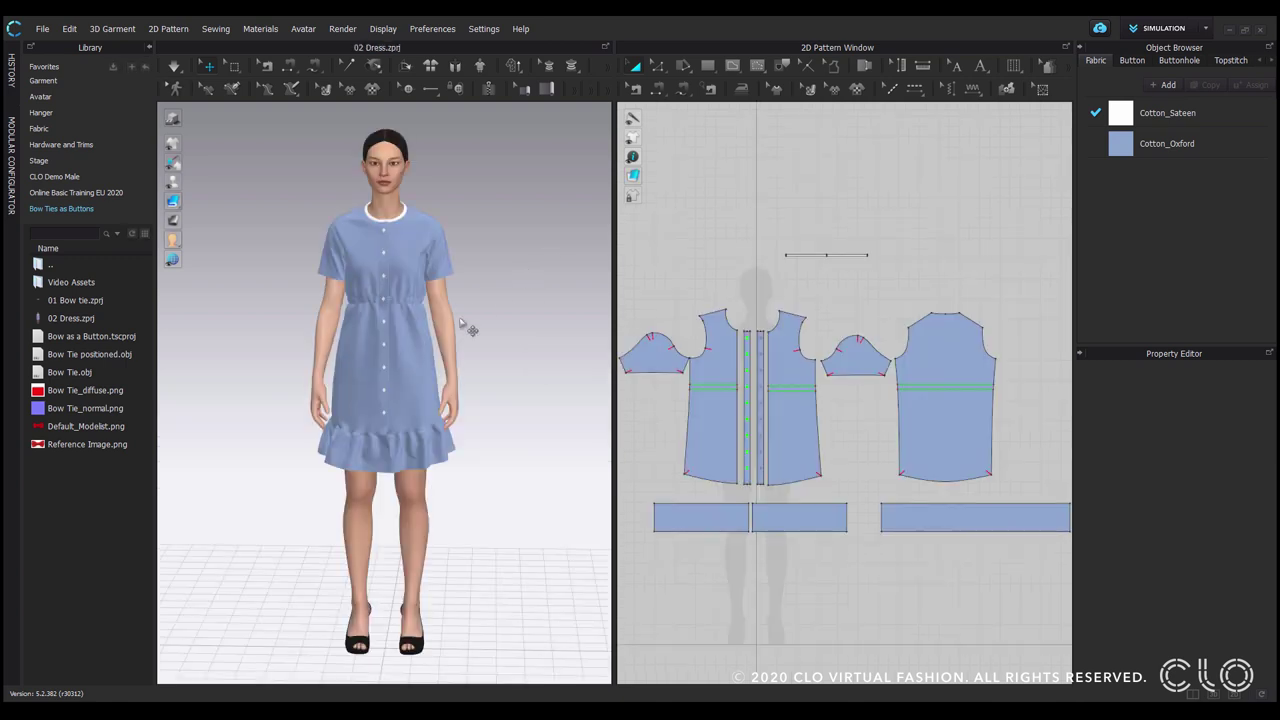
- Add a new button style to the dress project and widen the object and property area
scroll(333, 360, up, 3)
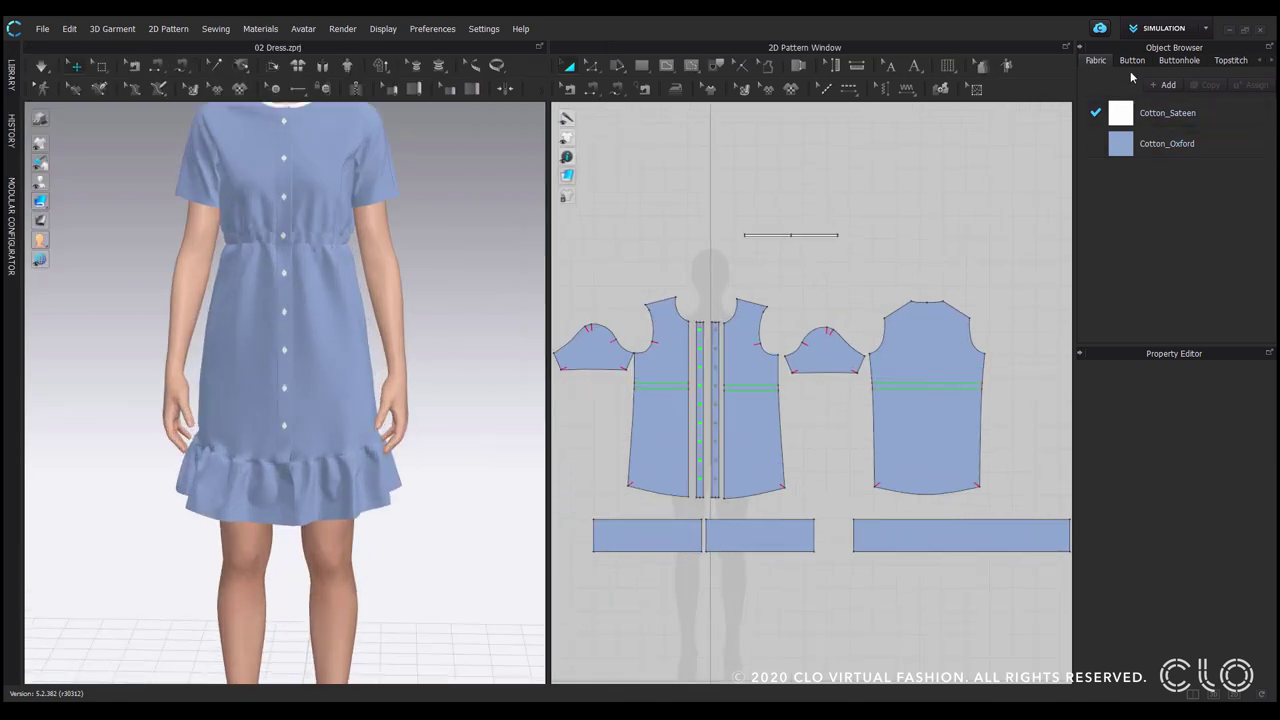
click(1132, 60)
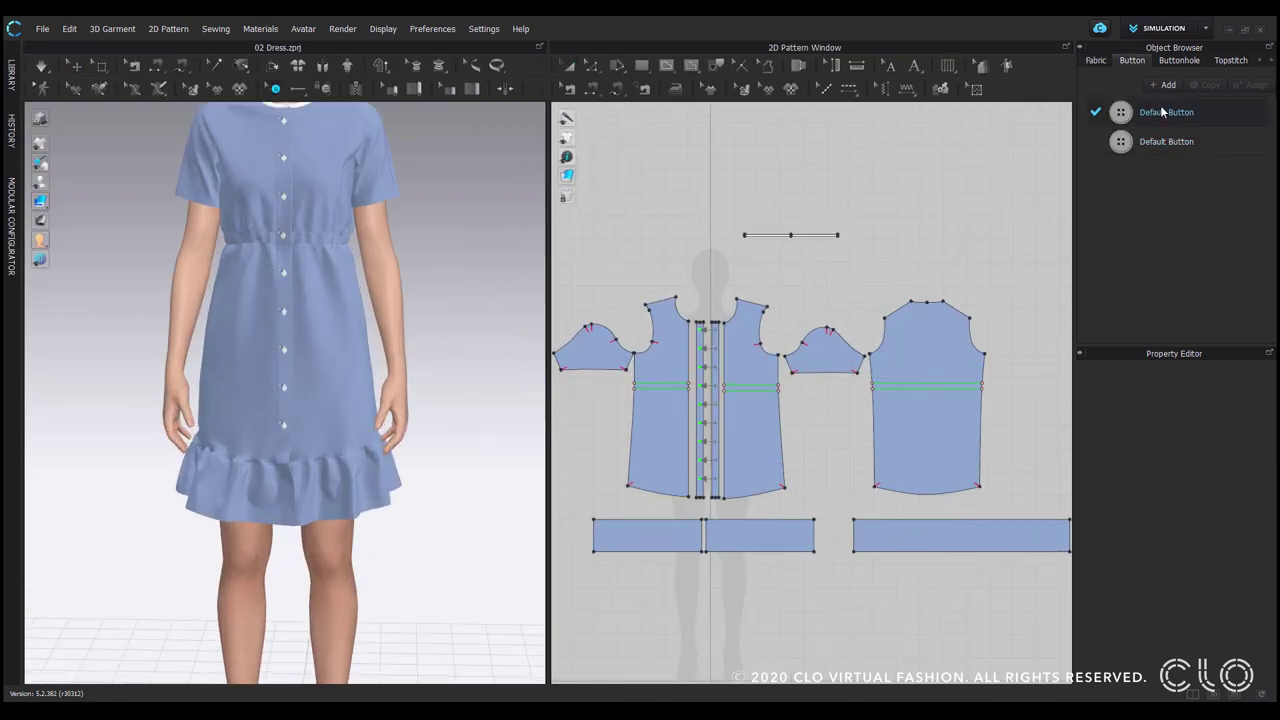
click(1160, 84)
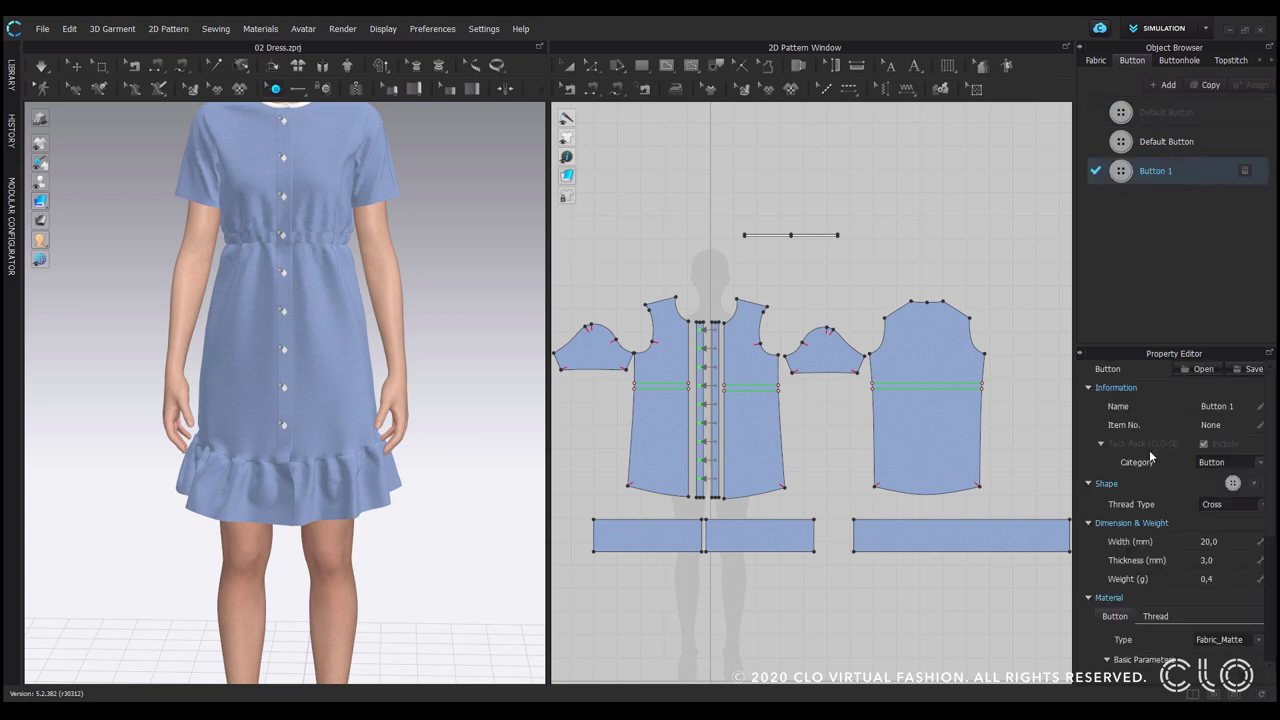
drag(1078, 450, 1013, 450)
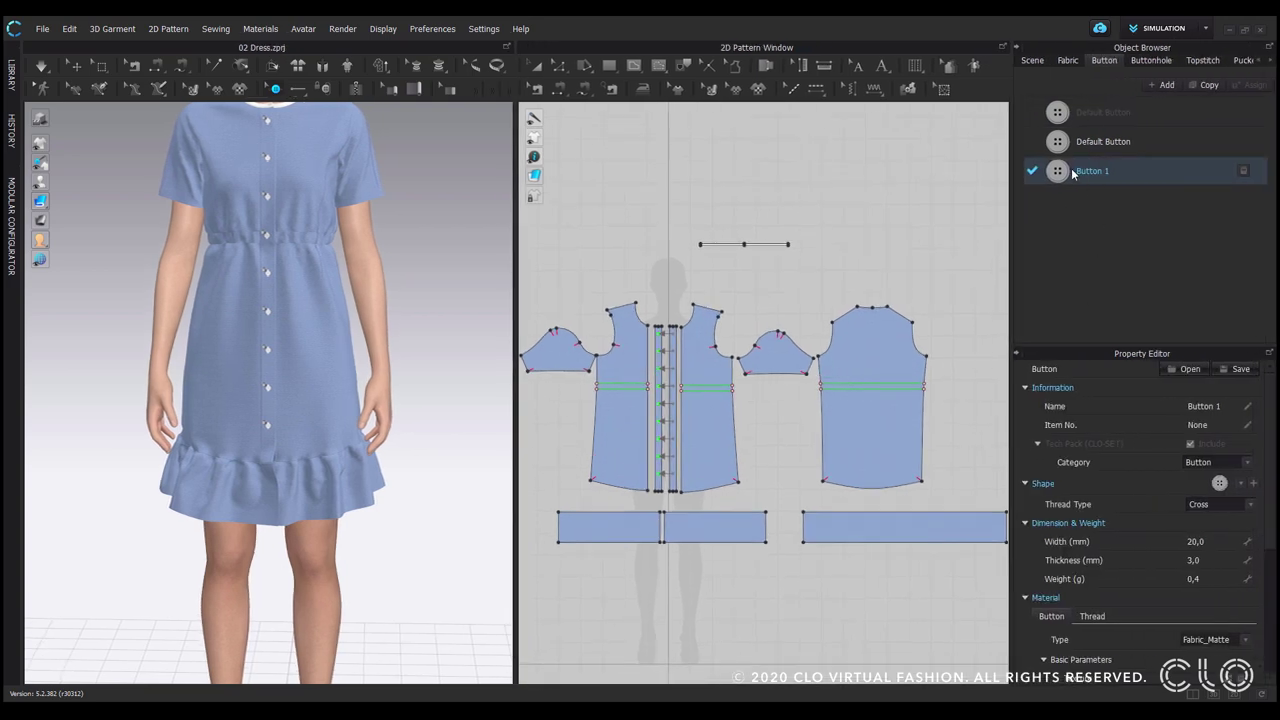
- Start registering a custom shape for the new button style, using Bow Tie positioned.obj as its model
click(1253, 484)
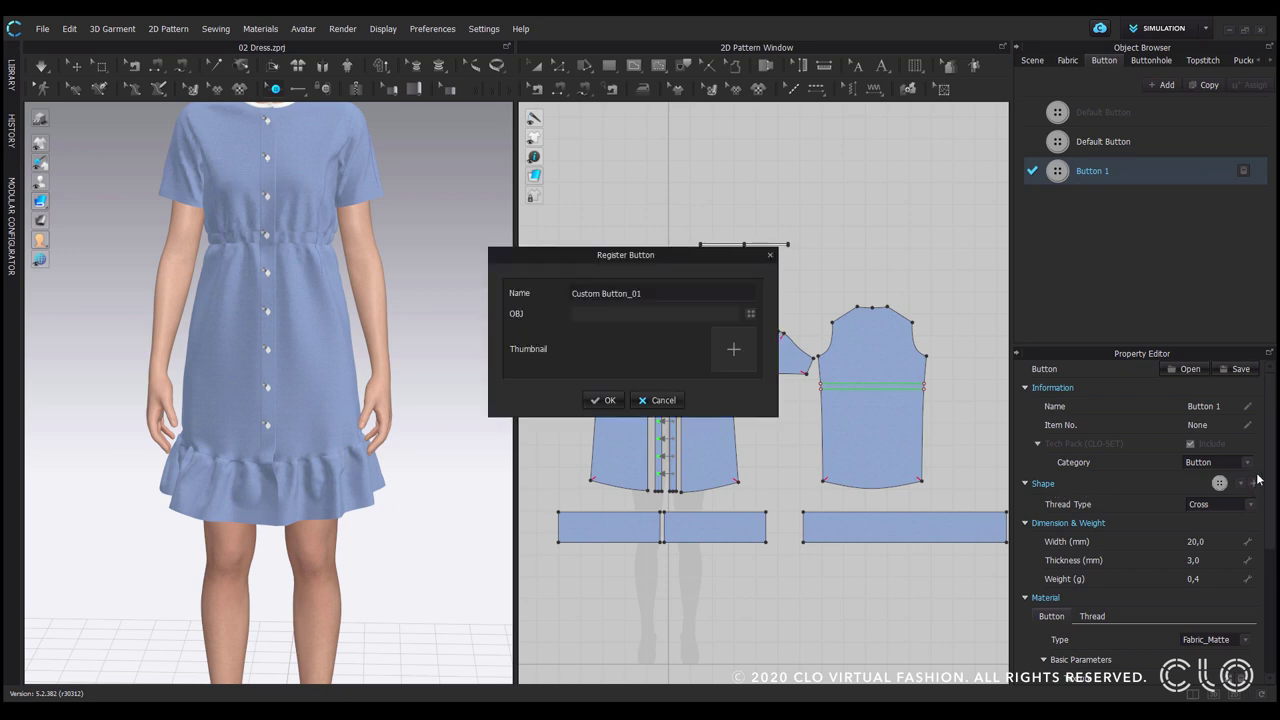
click(750, 315)
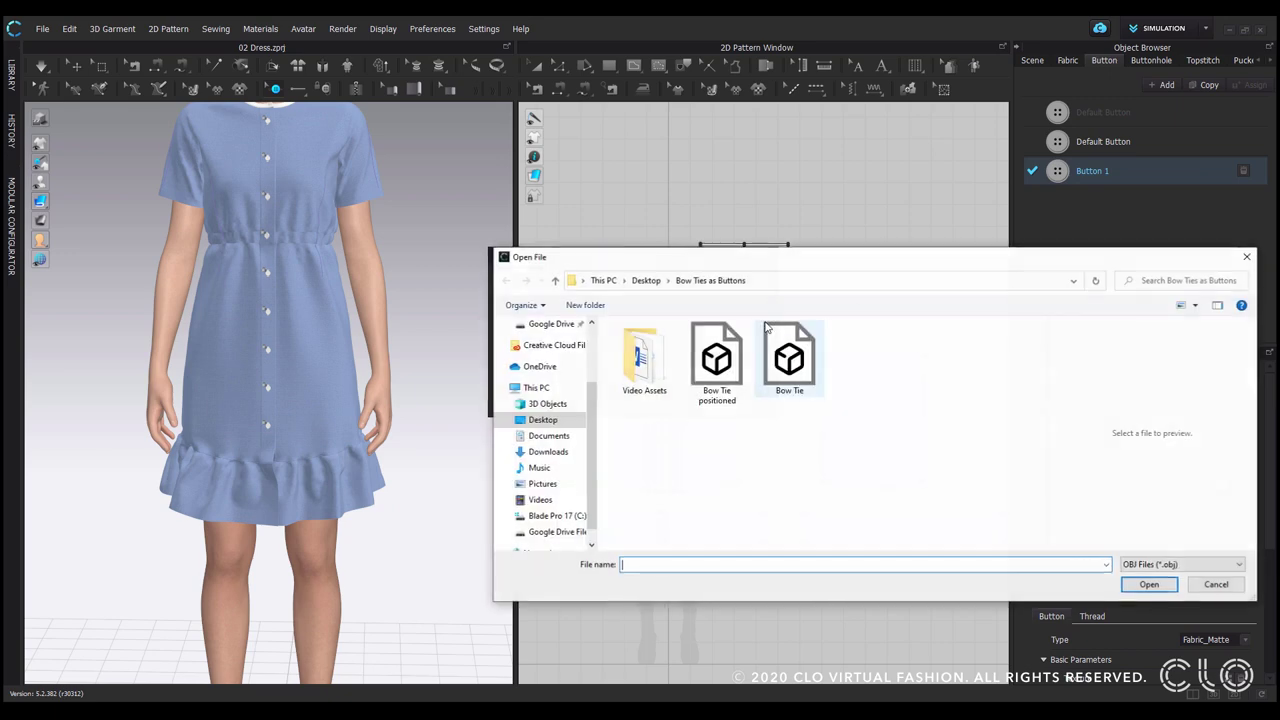
click(702, 362)
double_click(702, 362)
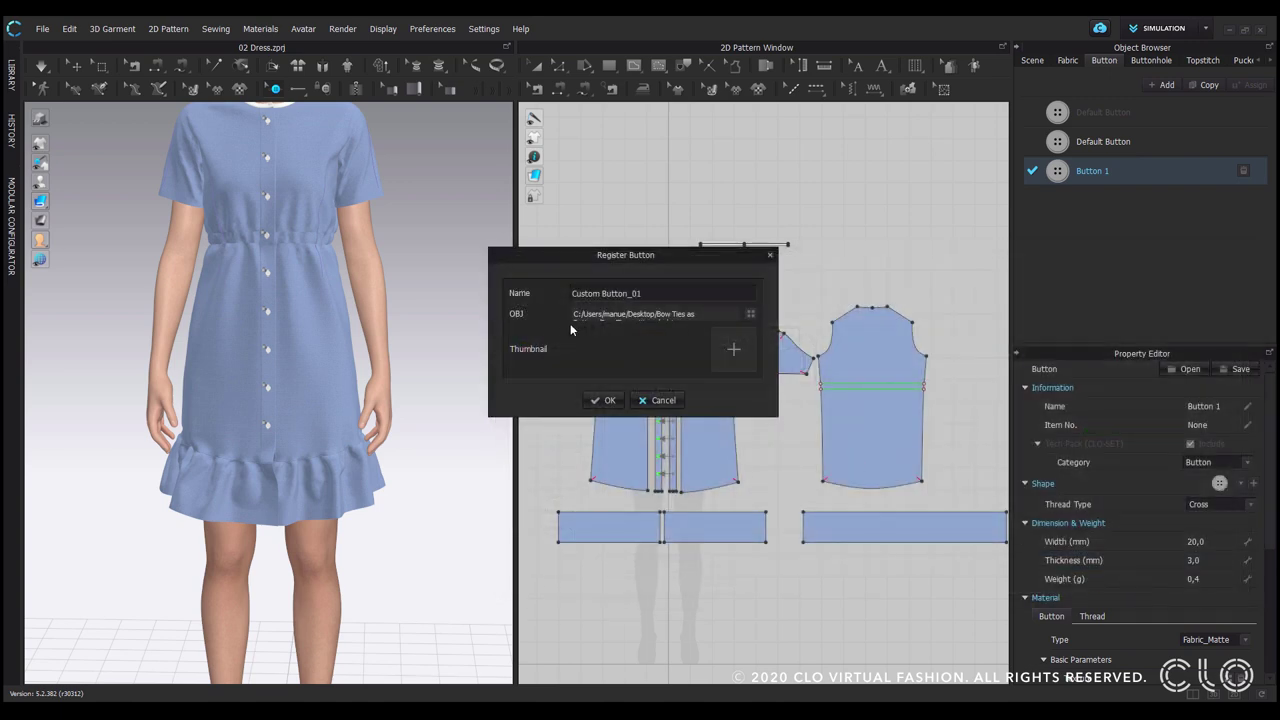
- Use the Default_Modelist image as the thumbnail and register the bow as the button preset Custom Button_01
click(733, 349)
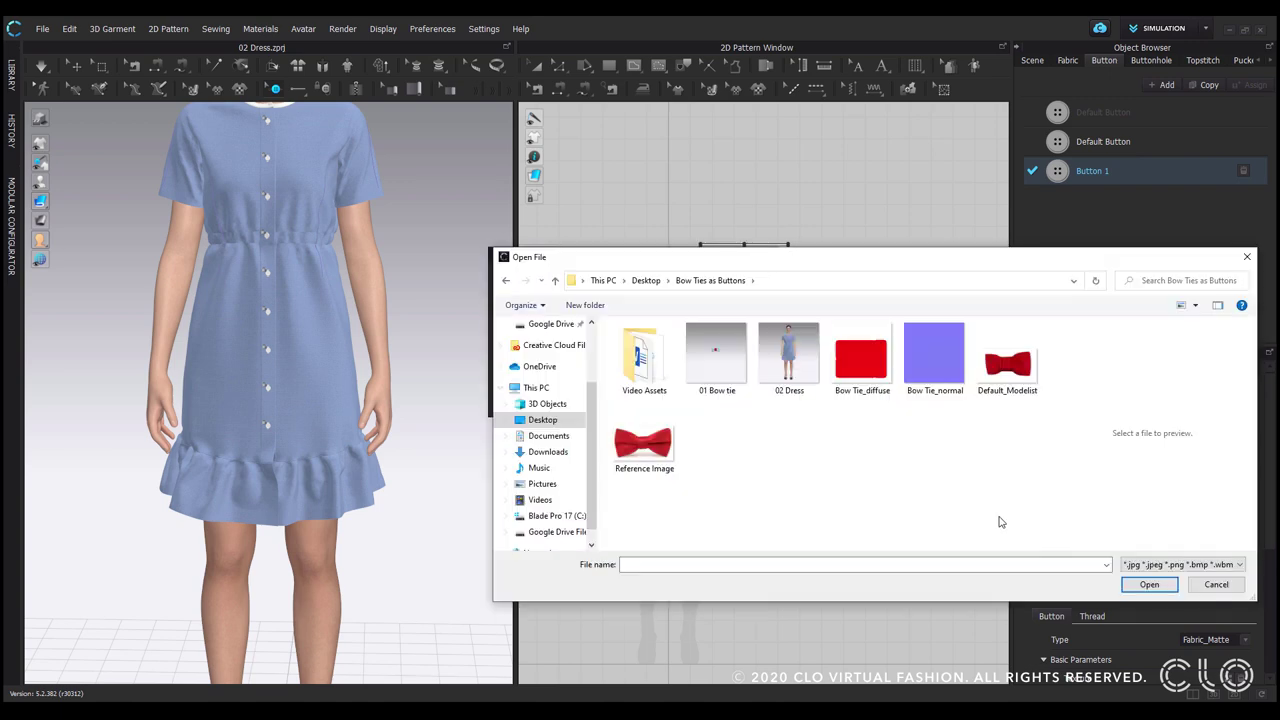
click(1022, 370)
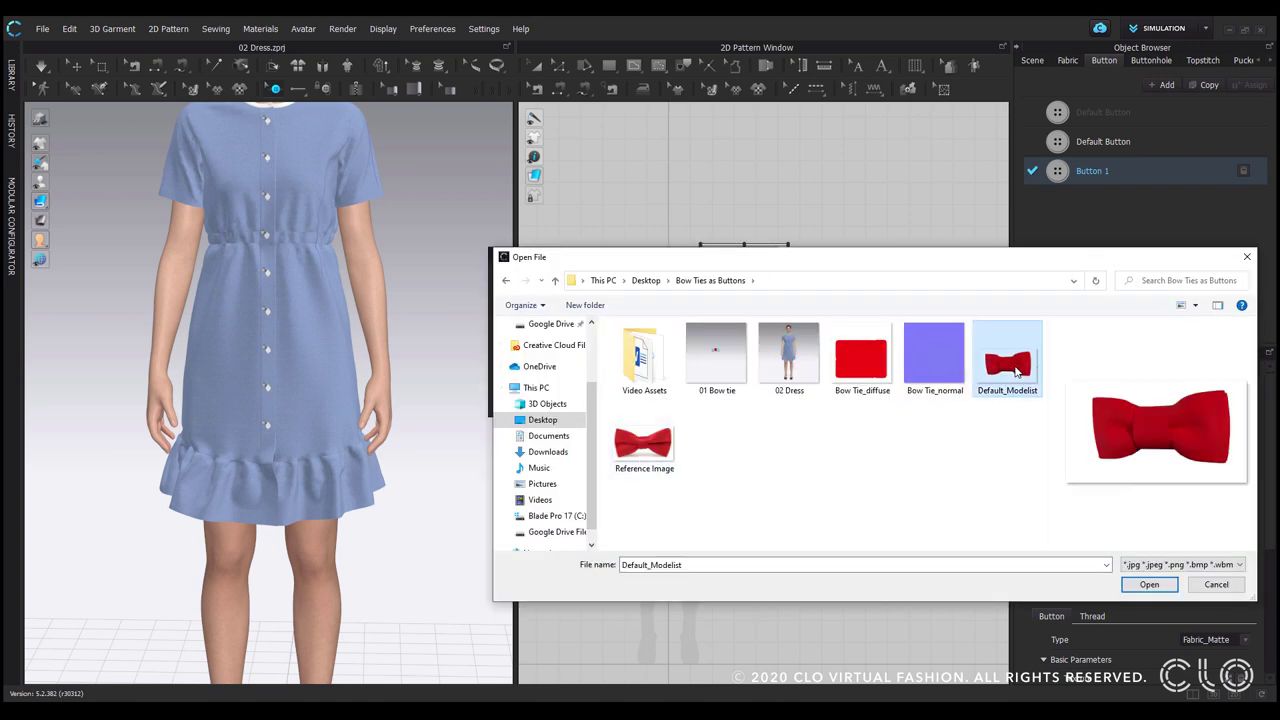
click(1170, 582)
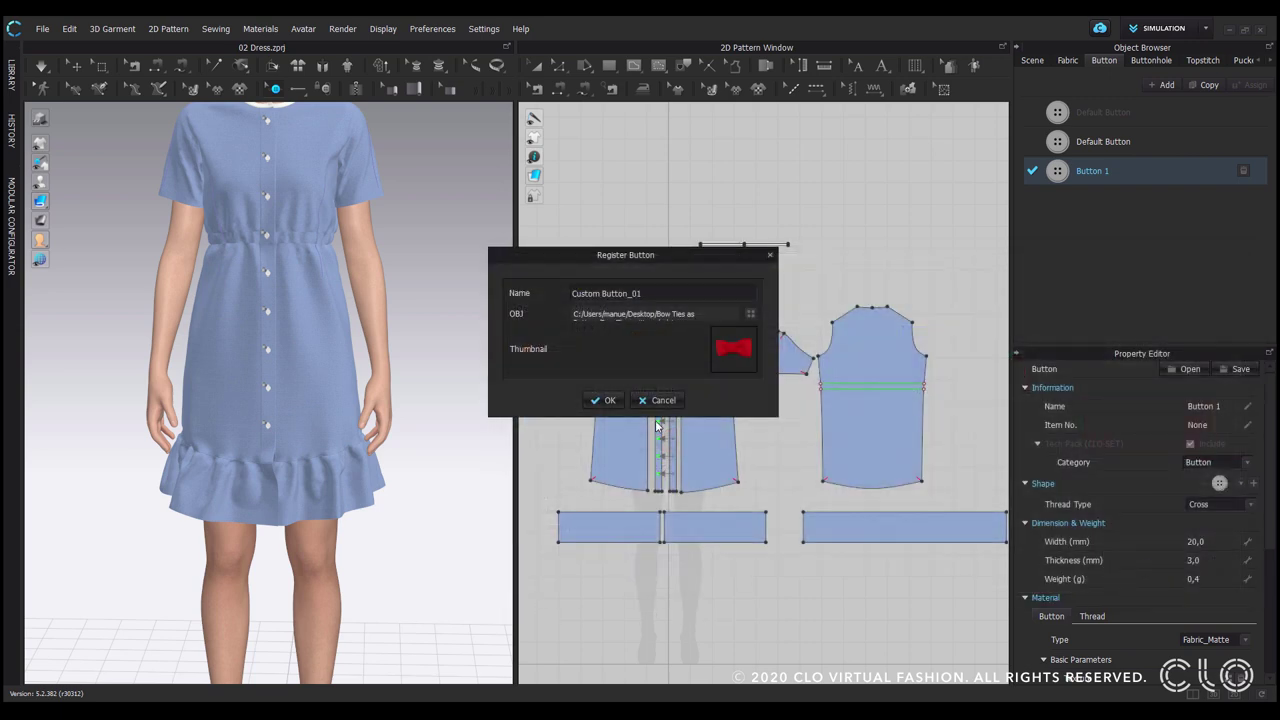
click(606, 400)
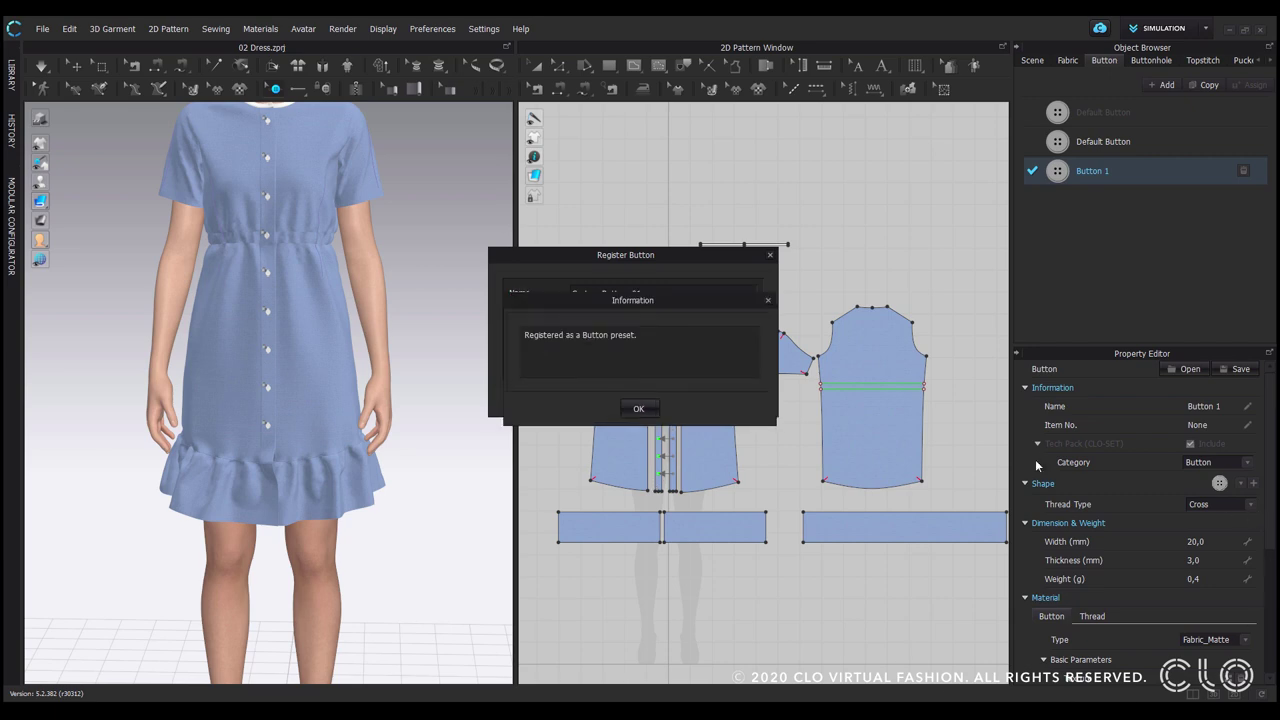
click(640, 410)
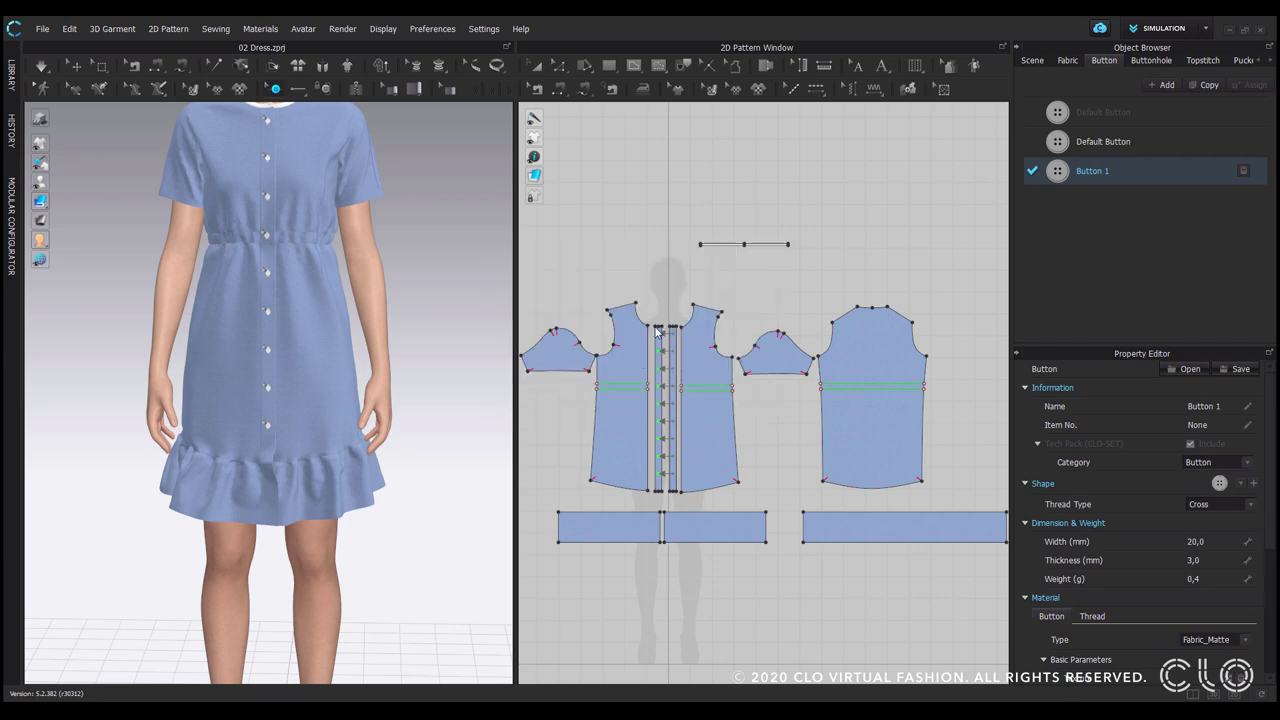
- Select all the buttons along the front placket and assign the Custom Button_01 style to them
scroll(655, 335, up, 3)
scroll(692, 393, up, 1)
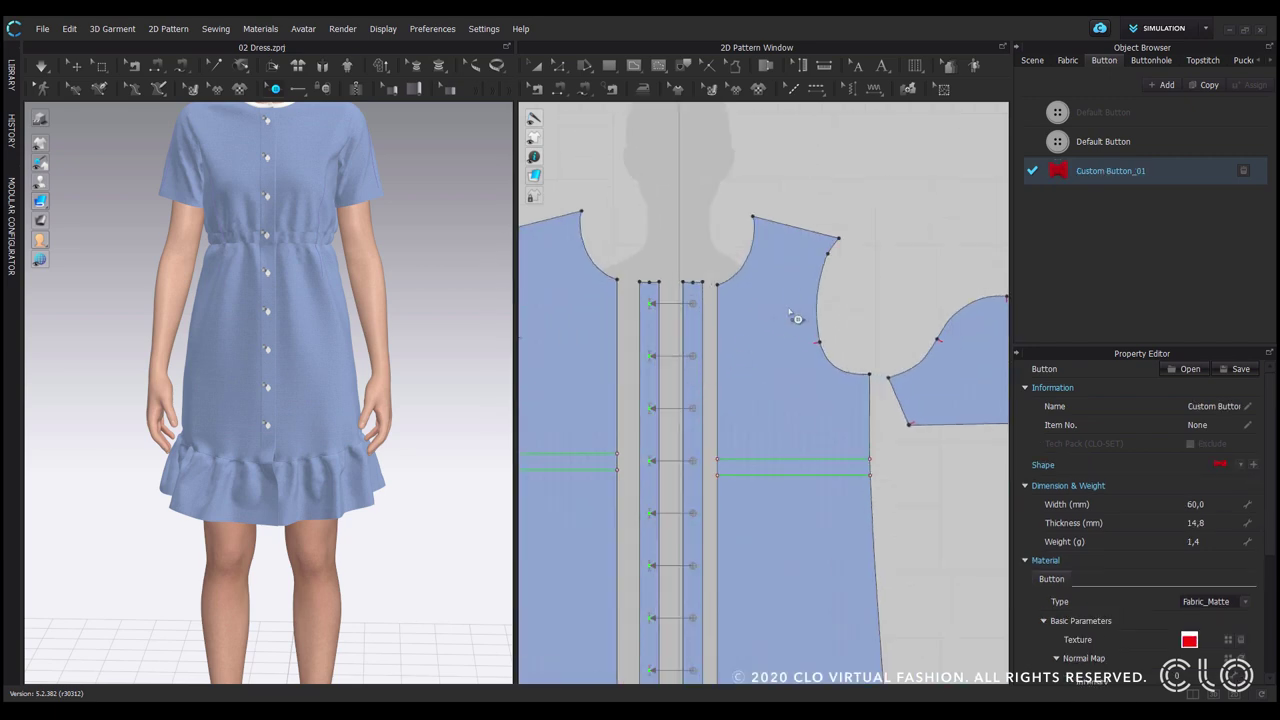
scroll(797, 317, down, 3)
drag(753, 253, 727, 565)
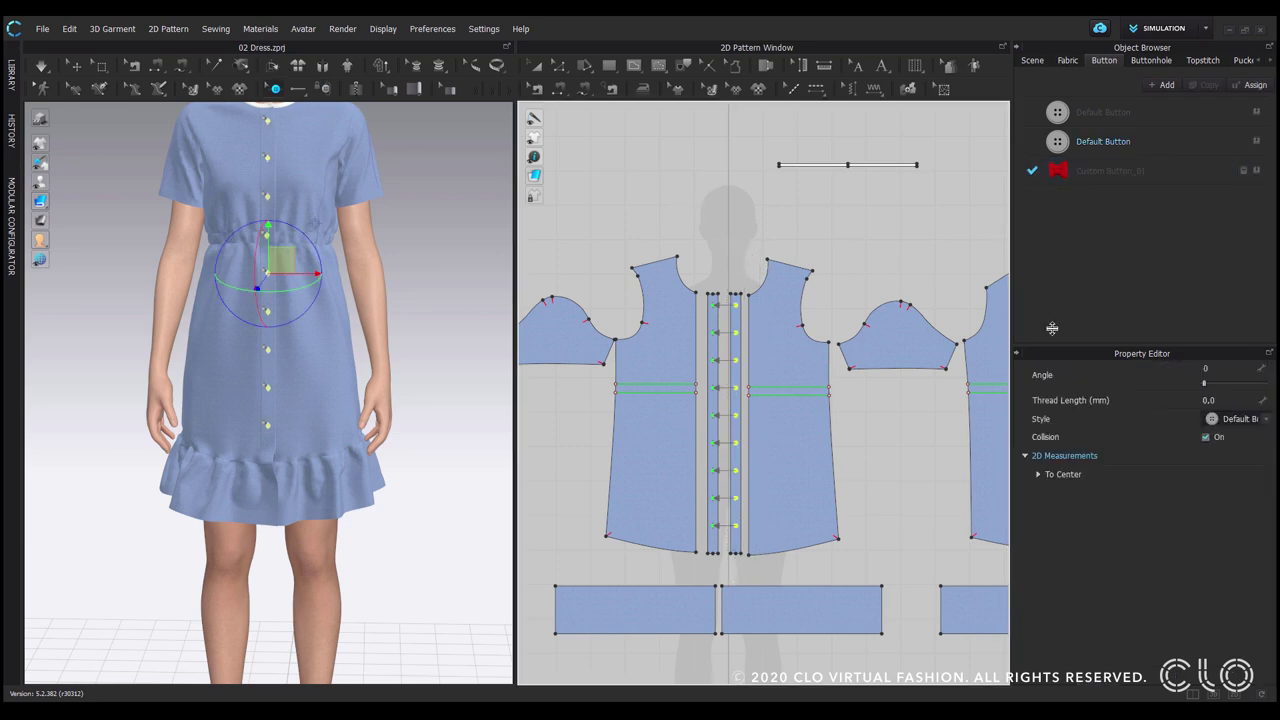
click(1256, 170)
click(888, 224)
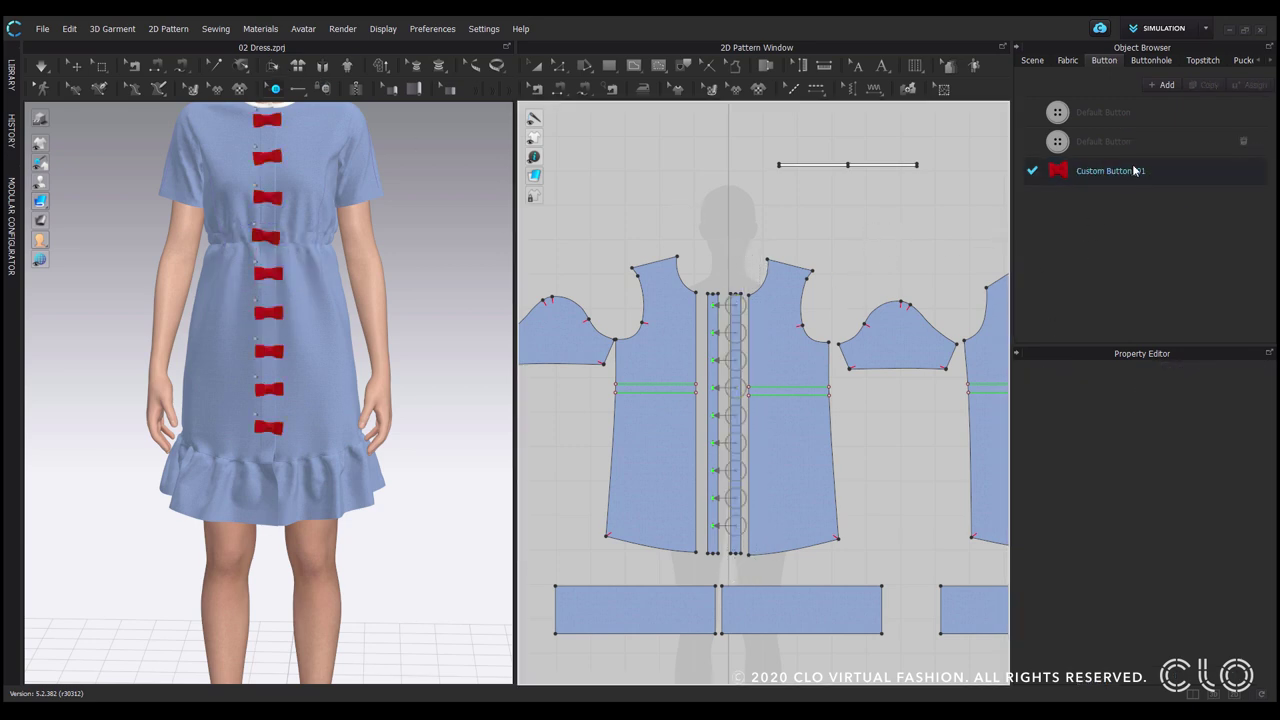
- Set the width of the Custom Button_01 style to 40 mm
scroll(284, 296, up, 5)
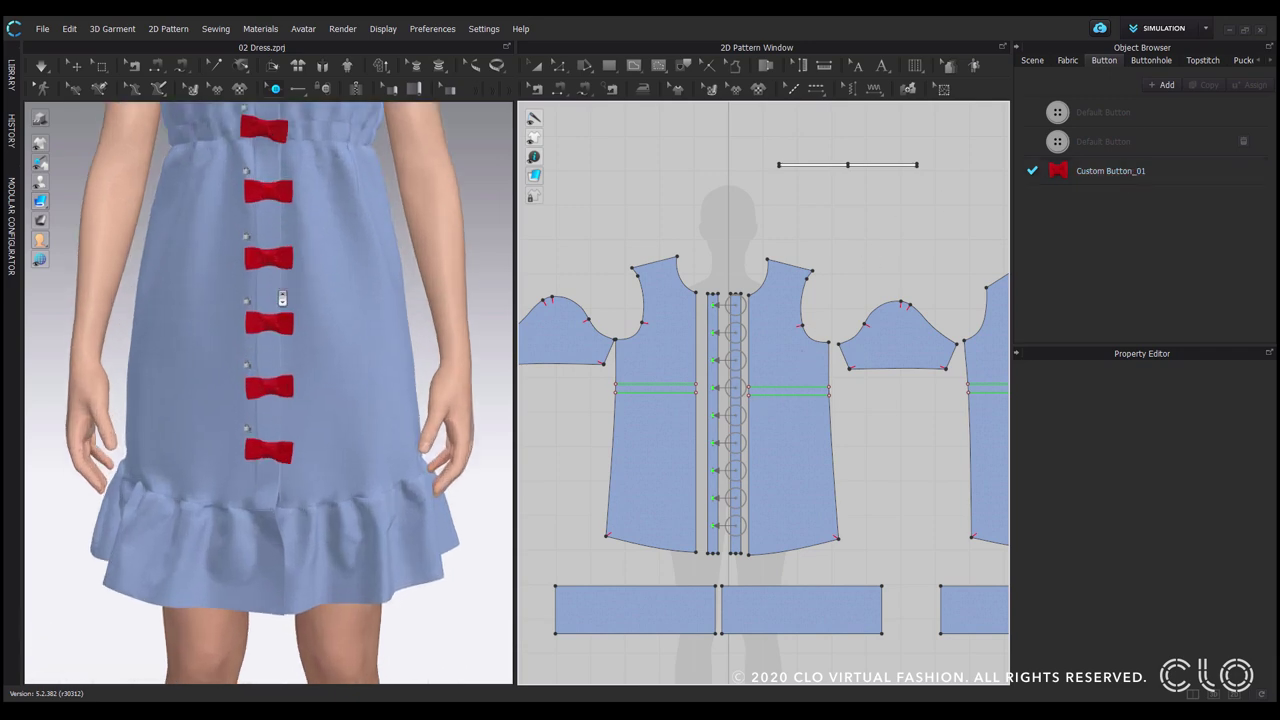
scroll(724, 320, down, 2)
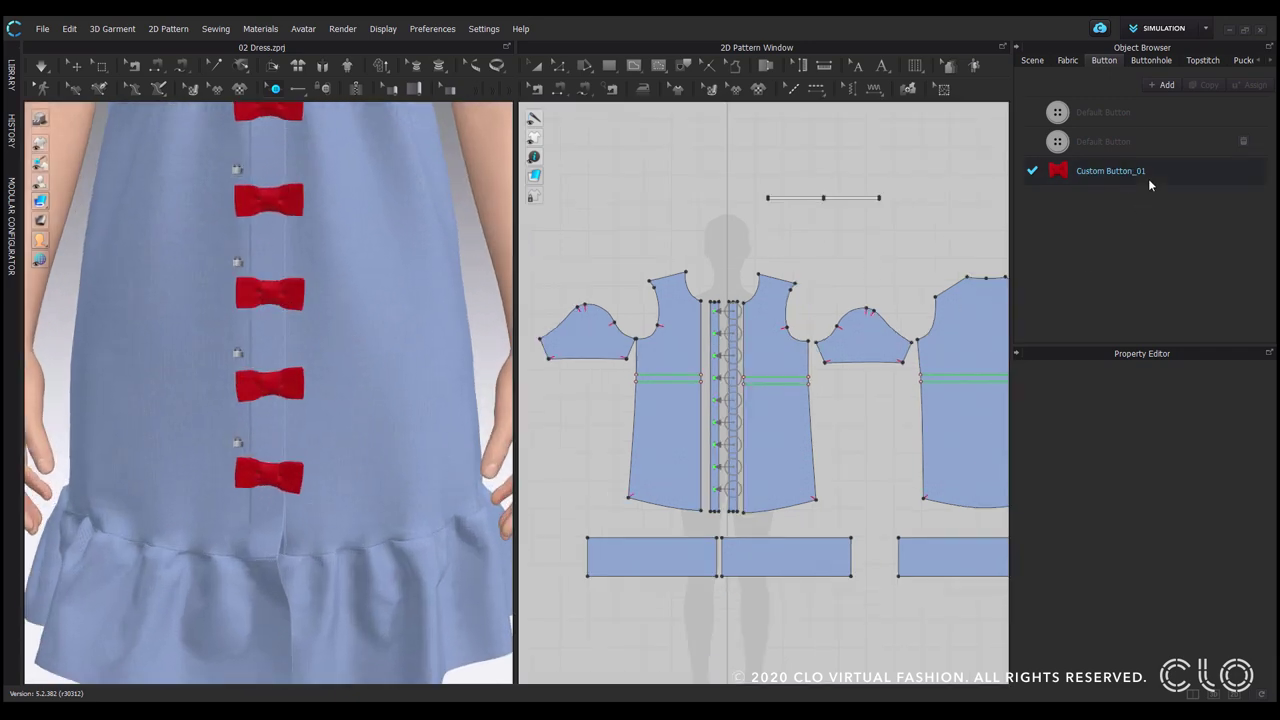
click(1148, 176)
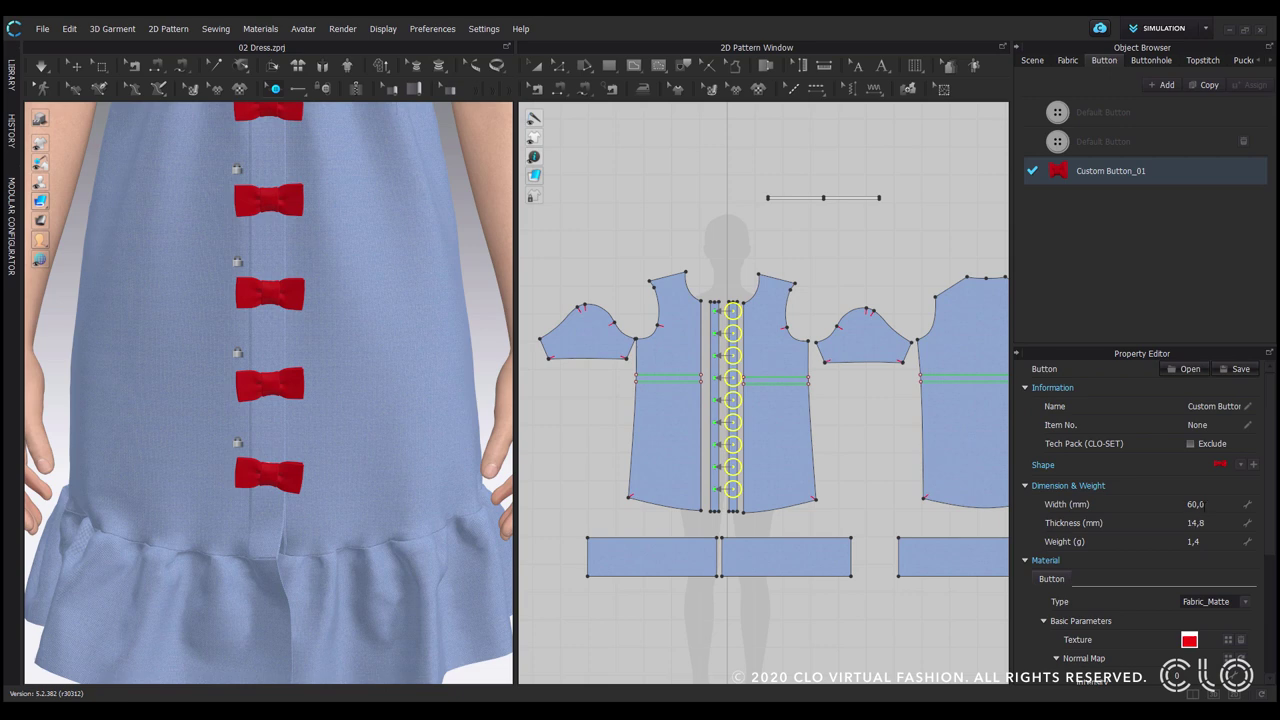
click(1205, 504)
text(40)
key(Return)
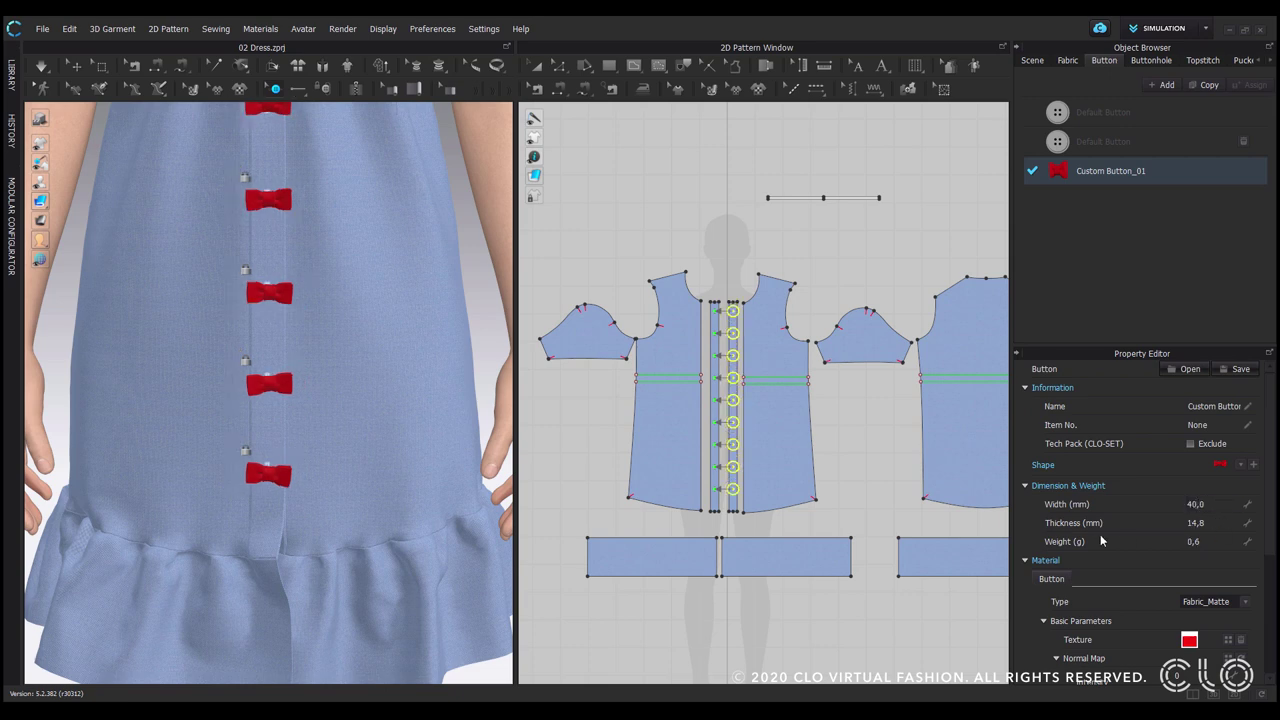
- Switch to the Select/Move tool and examine the bow buttons on the dress from an angled and a frontal view
click(652, 236)
right_drag(422, 349, 335, 325)
scroll(323, 311, up, 3)
middle_drag(323, 311, 334, 403)
mouse_move(334, 403)
right_down()
mouse_move(294, 414)
mouse_move(313, 416)
right_up()
scroll(291, 303, up, 2)
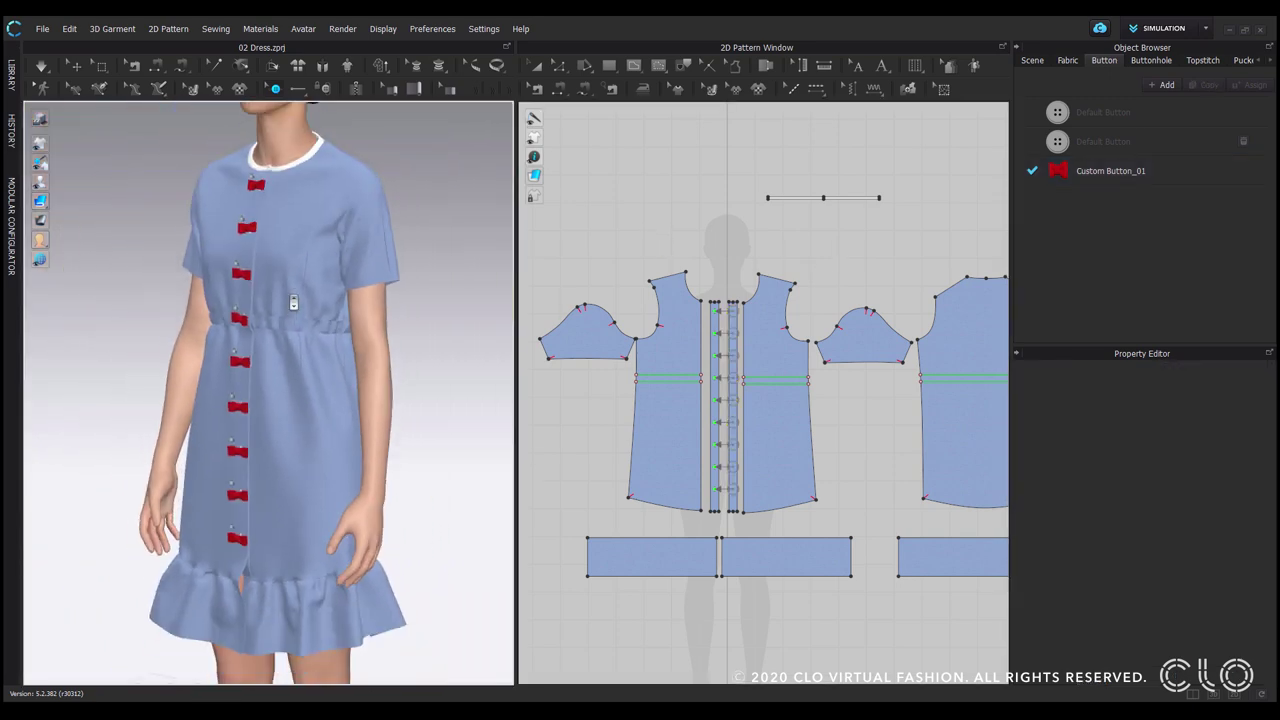
click(73, 66)
right_drag(340, 294, 420, 289)
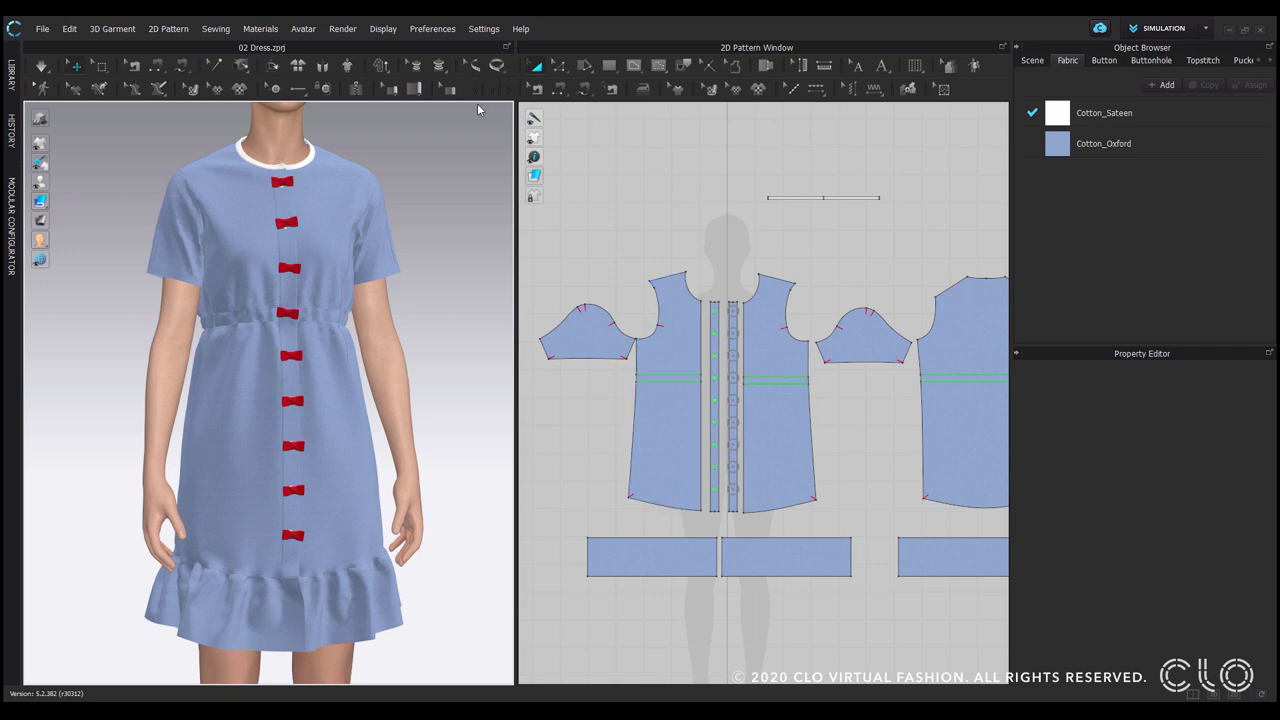